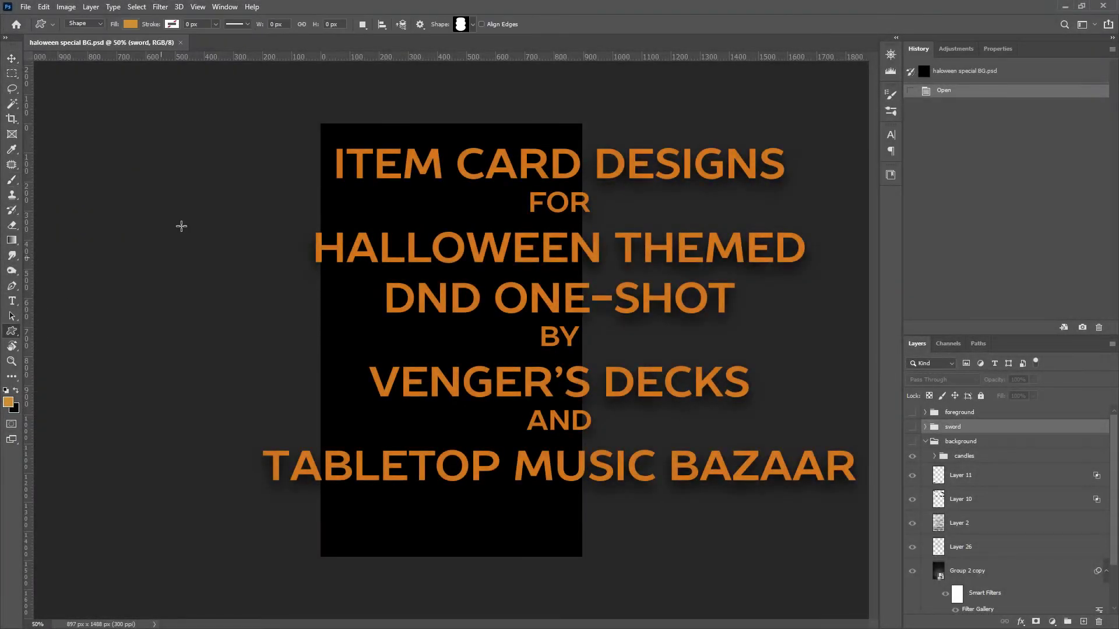
Draw a vial shape from Crafty's Vials in the card's upper middle
{"action": "left_click", "coordinate": [472, 24]}
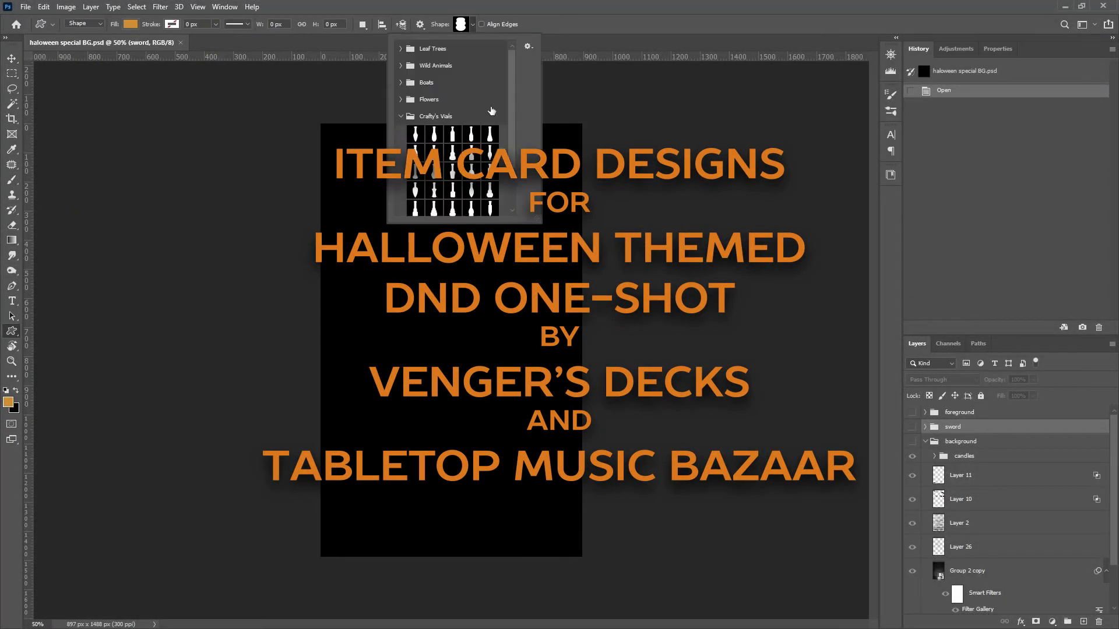
{"action": "scroll", "coordinate": [490, 99], "scroll_direction": "down", "scroll_amount": 5}
{"action": "double_click", "coordinate": [417, 96]}
{"action": "left_click", "coordinate": [603, 165]}
{"action": "left_click_drag", "start_coordinate": [423, 201], "coordinate": [475, 371]}
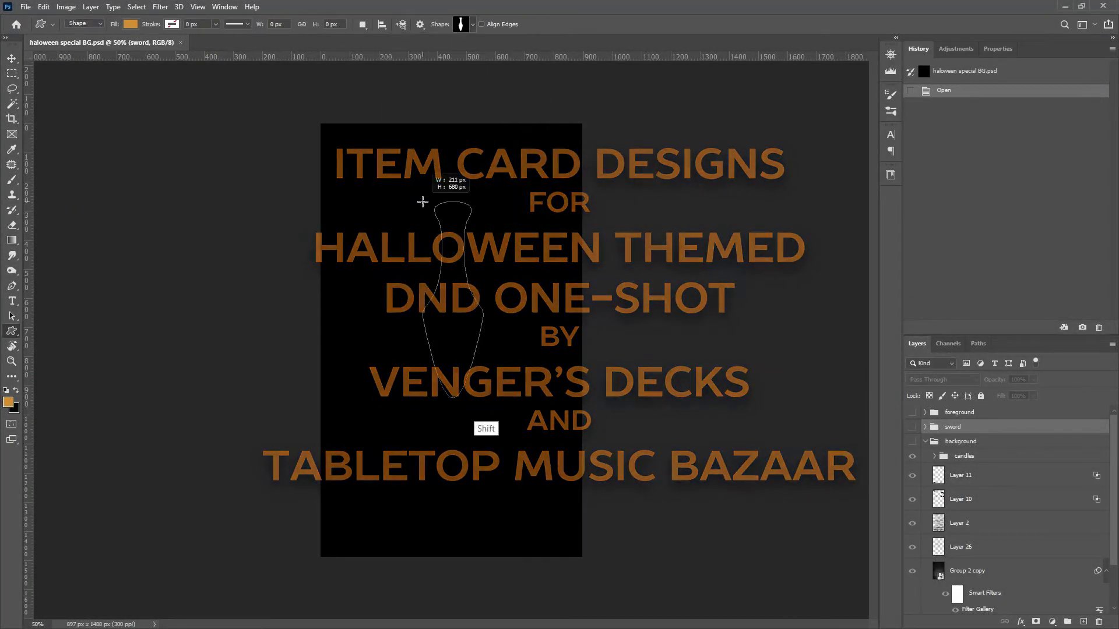
Give the vial shape layer a grey fill colour
{"action": "left_click", "coordinate": [1084, 91]}
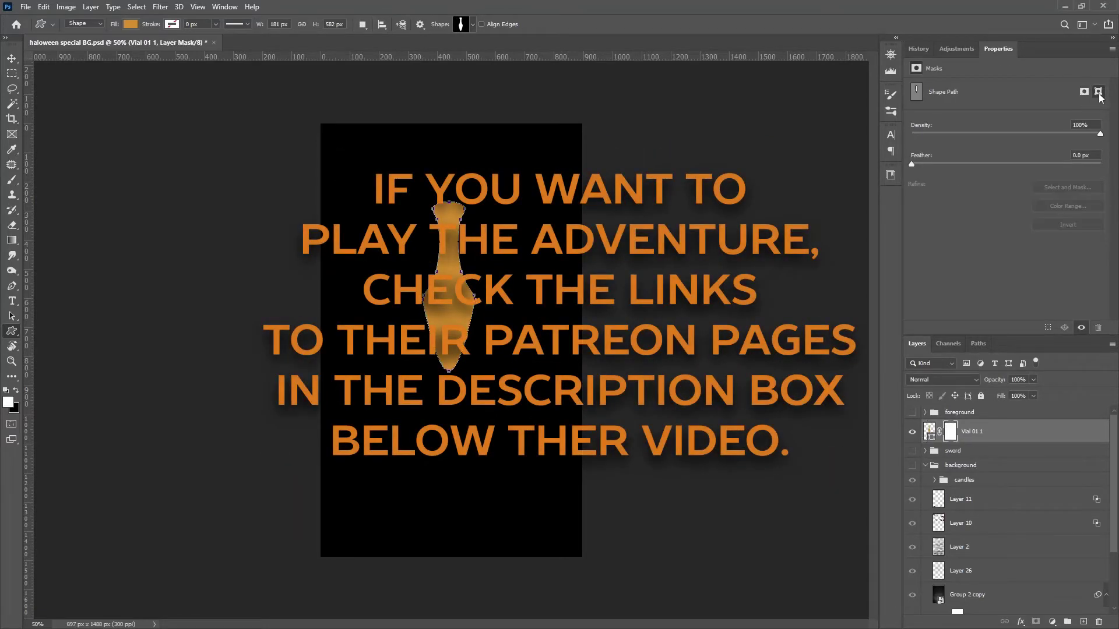
{"action": "left_click", "coordinate": [133, 25]}
{"action": "left_click", "coordinate": [202, 46]}
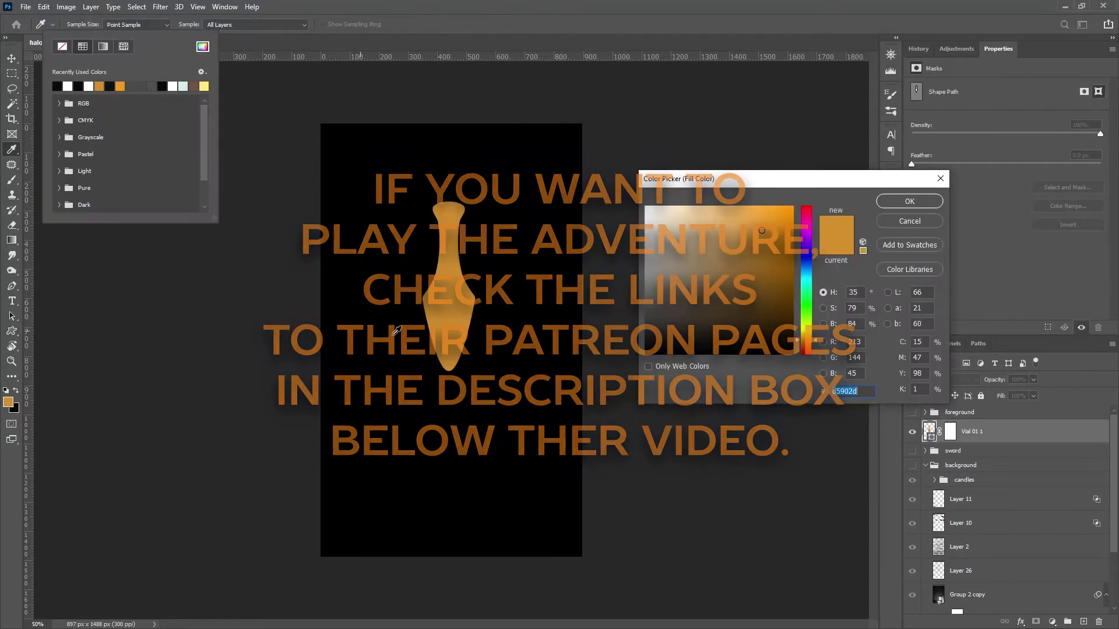
{"action": "left_click", "coordinate": [646, 280]}
{"action": "left_click", "coordinate": [914, 200]}
Add an empty Layer 27 clipped above the vial layer
{"action": "key", "text": "Escape"}
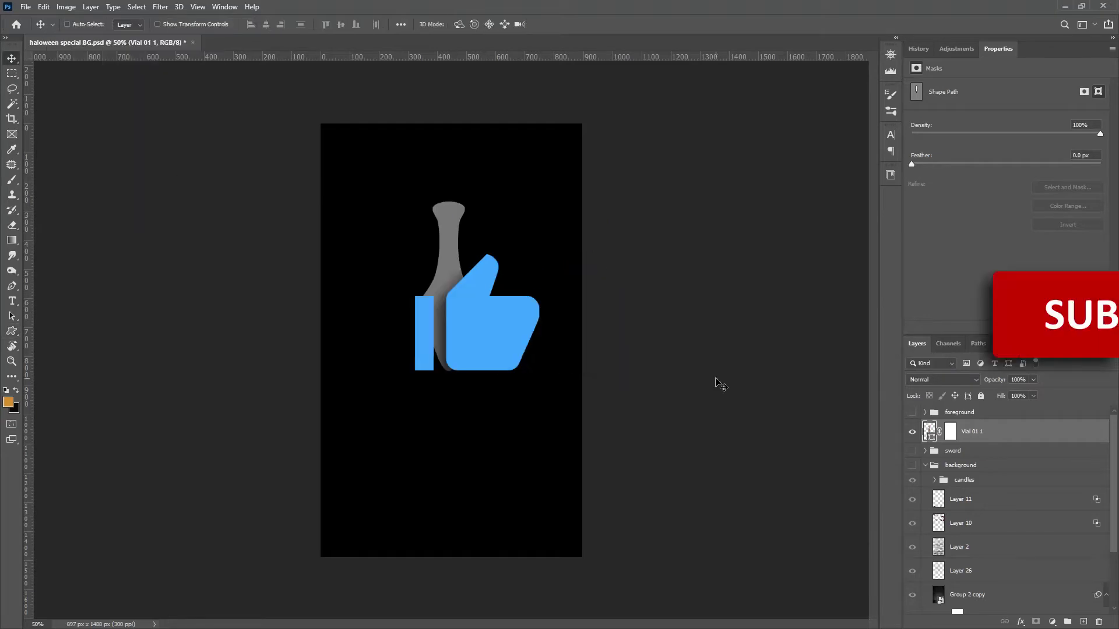
{"action": "key", "text": "ctrl+shift+alt+n"}
{"action": "key", "text": "v"}
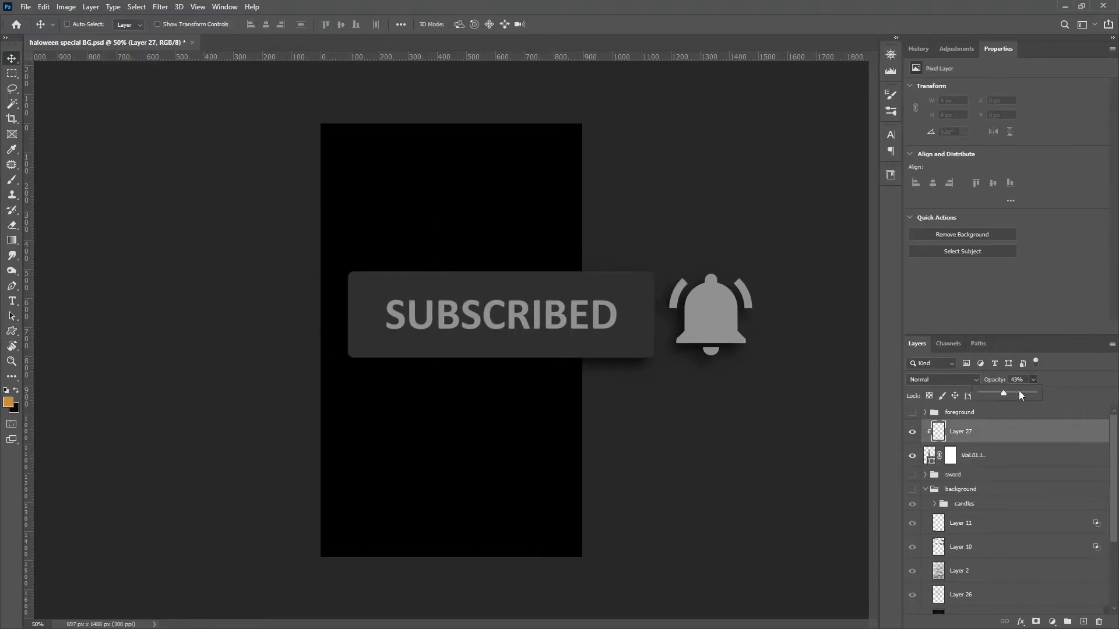
{"action": "left_click", "coordinate": [933, 451]}
Set up a white brush at 22% opacity and 36% flow on Layer 27 at 100% zoom
{"action": "key", "text": "b"}
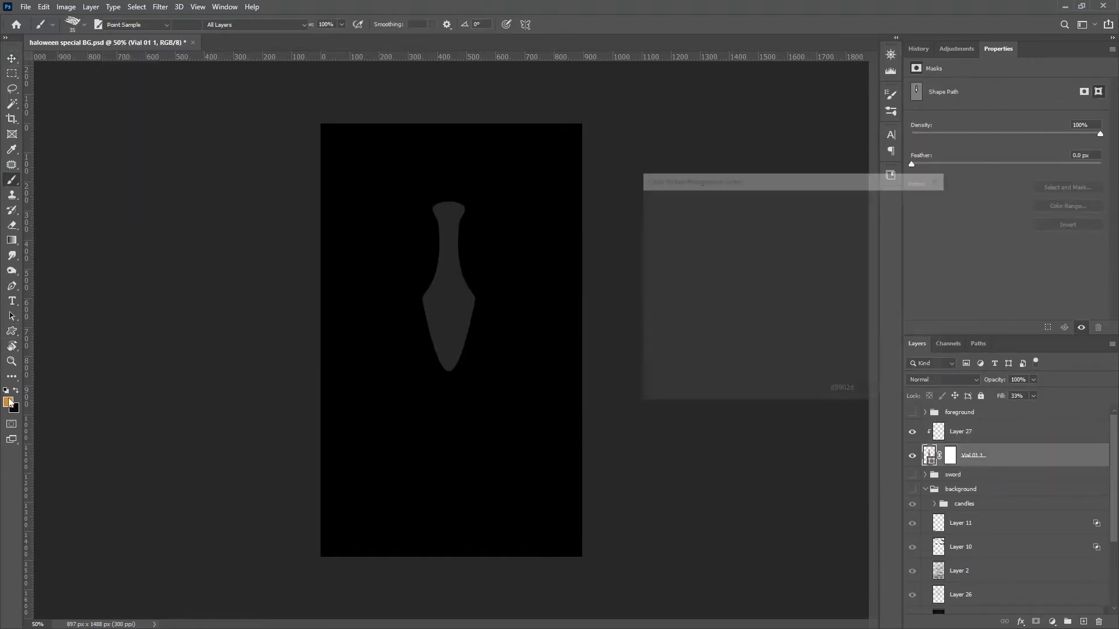
{"action": "key", "text": "ctrl+1"}
{"action": "key", "text": "alt+]"}
{"action": "left_click_drag", "start_coordinate": [402, 170], "coordinate": [411, 284]}
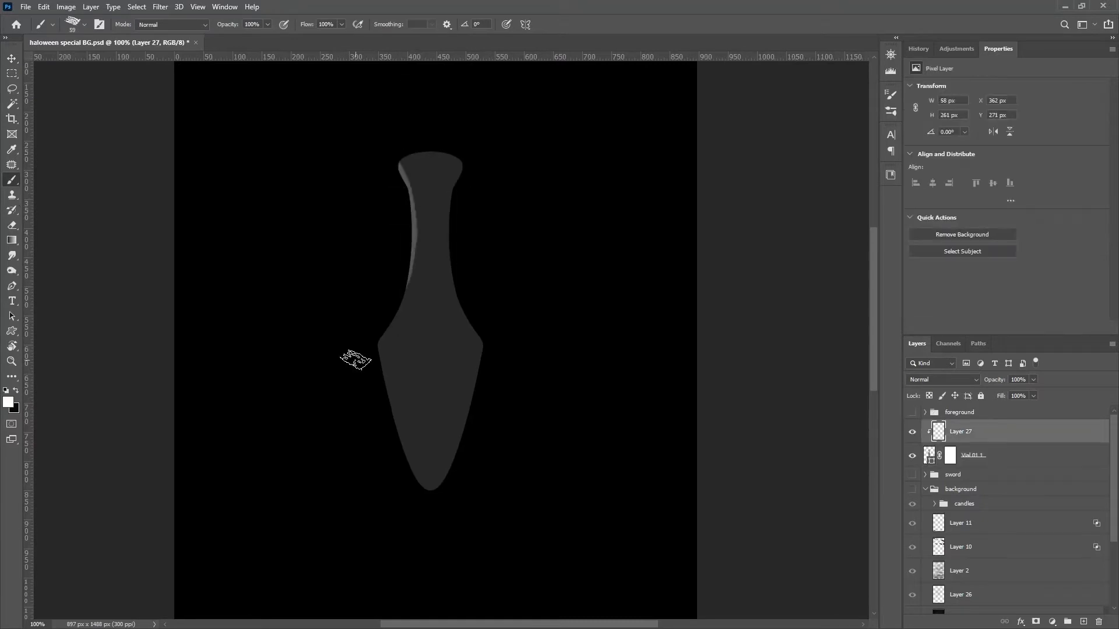
{"action": "key", "text": "ctrl+z"}
{"action": "key", "text": "2"}
{"action": "key", "text": "2"}
{"action": "key", "text": "shift+3"}
{"action": "key", "text": "shift+6"}
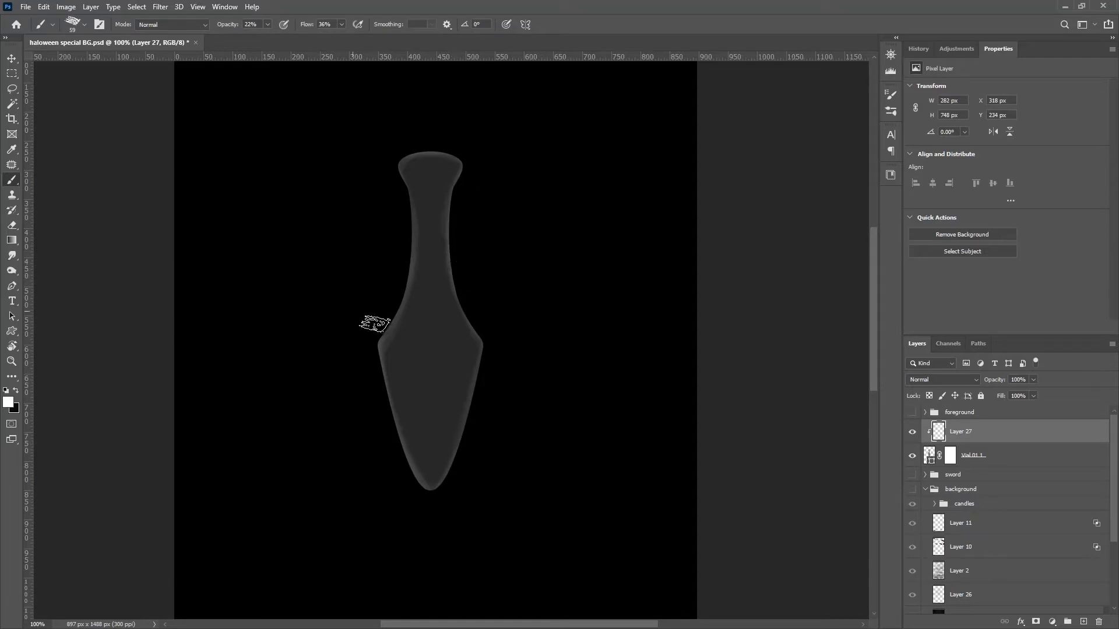
Paint a soft highlight band across the vial, previewing it by changing the vial's fill
{"action": "left_click_drag", "start_coordinate": [435, 348], "coordinate": [383, 343]}
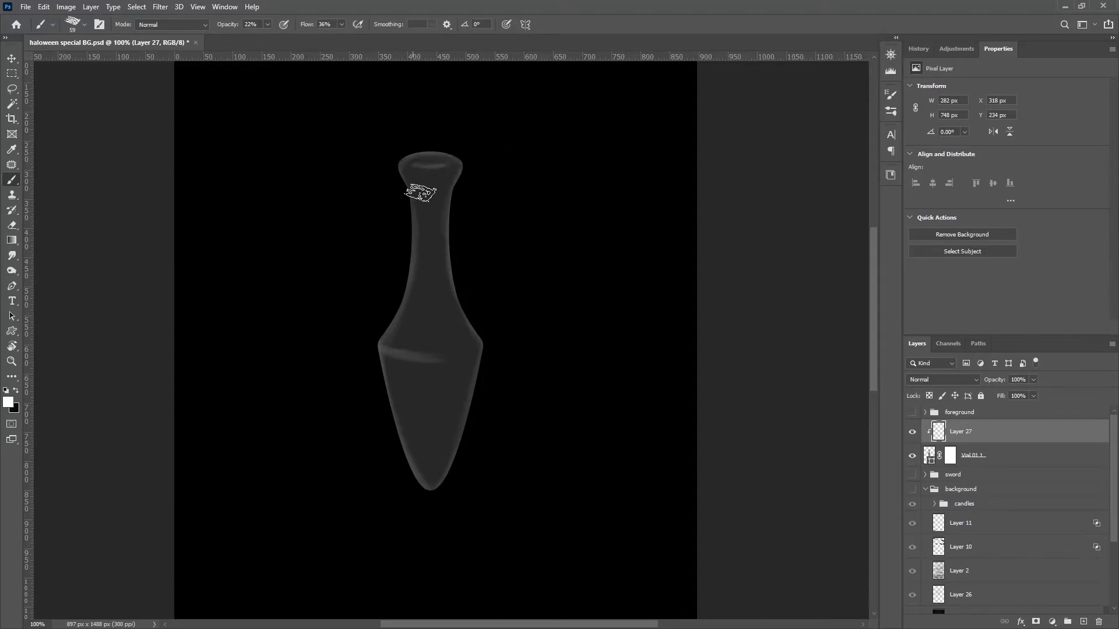
{"action": "key", "text": "bracketleft"}
{"action": "key", "text": "bracketleft"}
{"action": "key", "text": "bracketleft"}
{"action": "left_click", "coordinate": [991, 455]}
{"action": "left_click_drag", "start_coordinate": [1034, 397], "coordinate": [1079, 410]}
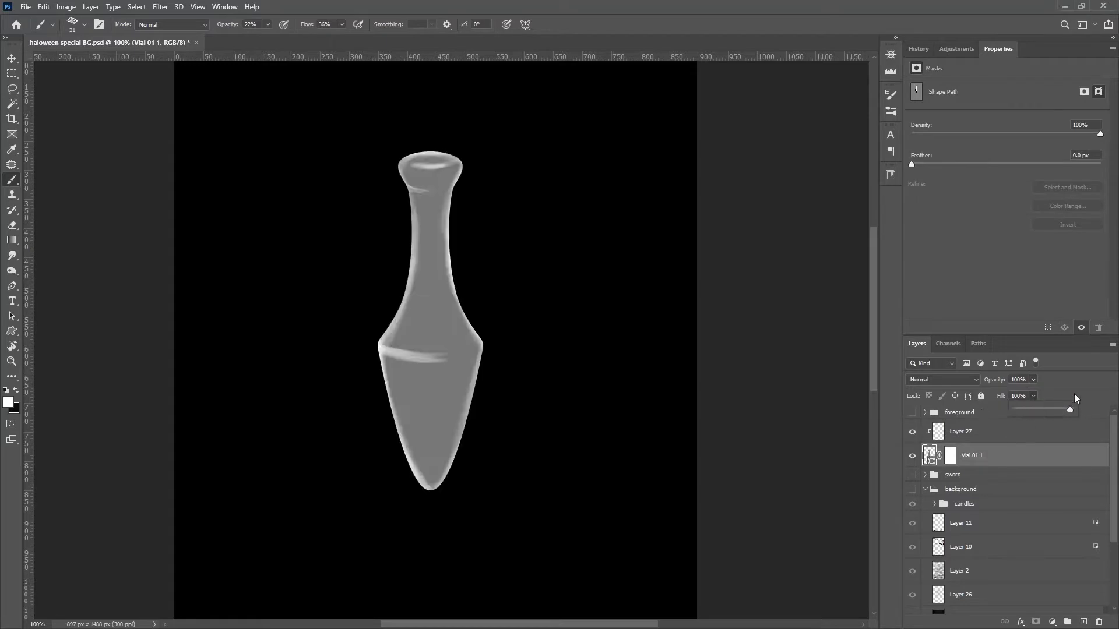
{"action": "left_click", "coordinate": [956, 431]}
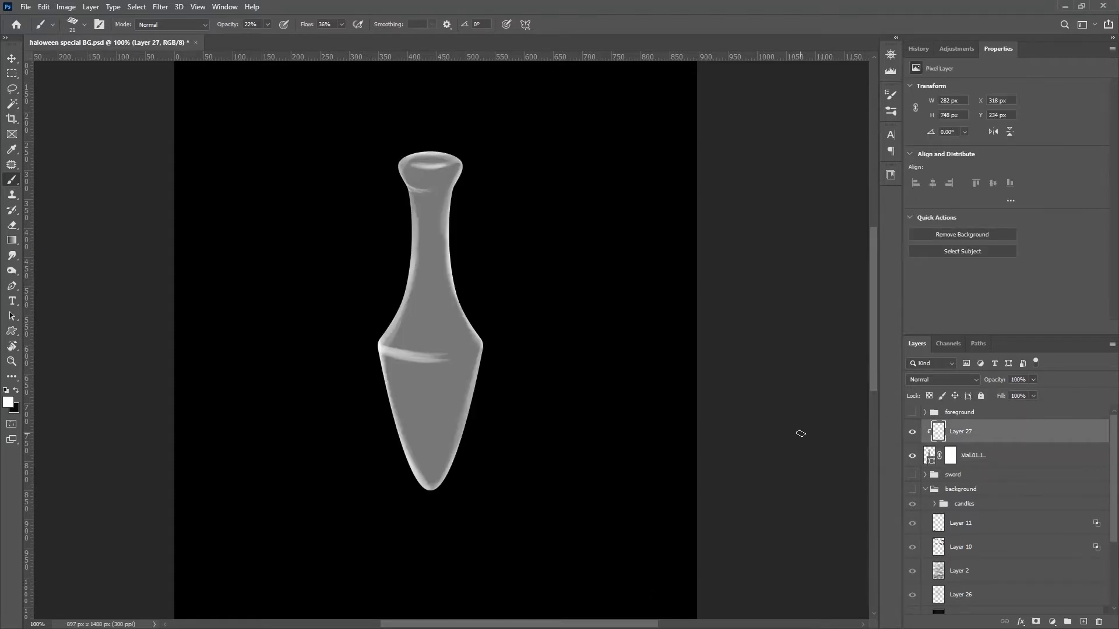
{"action": "left_click", "coordinate": [991, 455]}
{"action": "left_click_drag", "start_coordinate": [1033, 396], "coordinate": [1032, 436]}
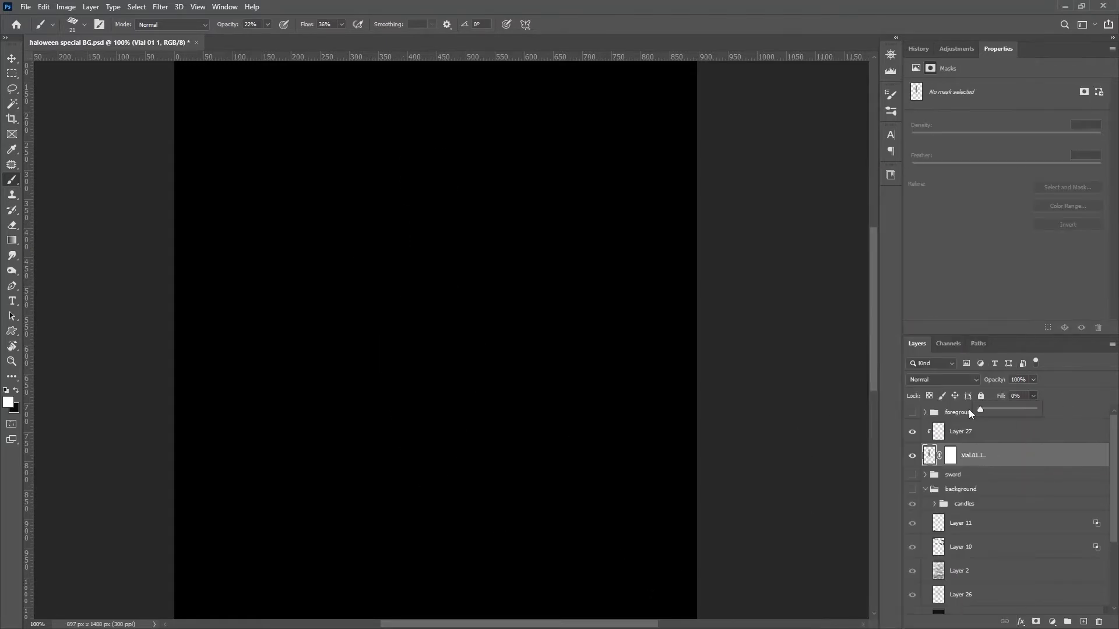
{"action": "left_click", "coordinate": [940, 432]}
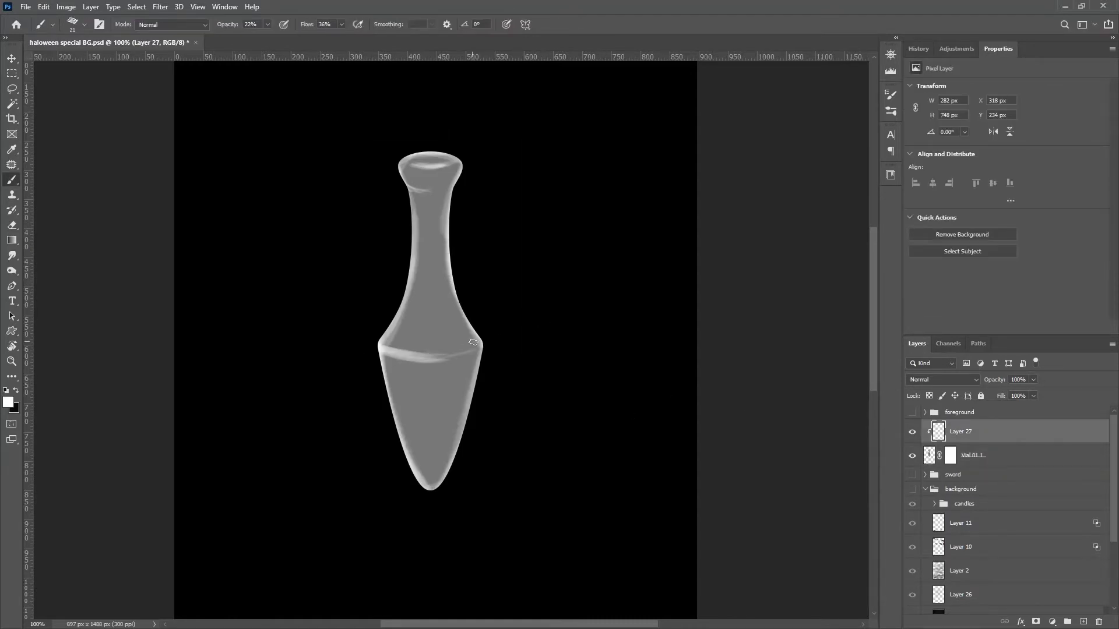
Rotate the vial and its highlights diagonally in fixed angle steps
{"action": "key", "text": "ctrl+t"}
{"action": "left_click_drag", "start_coordinate": [530, 126], "coordinate": [592, 143]}
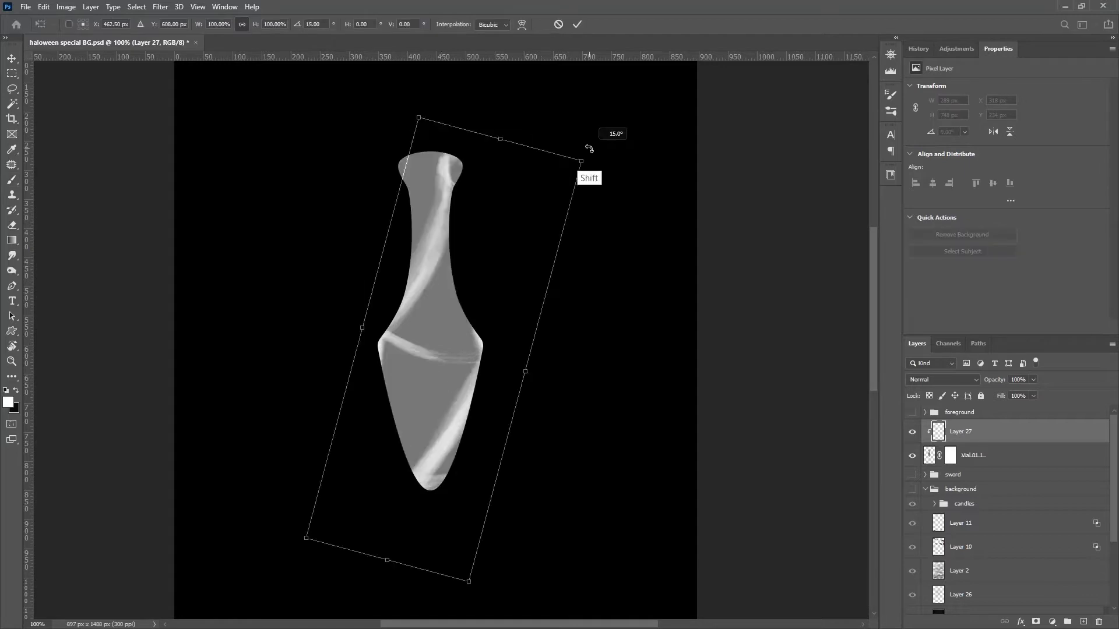
{"action": "key", "text": "Escape"}
{"action": "key", "text": "ctrl+t"}
{"action": "mouse_move", "coordinate": [527, 125]}
{"action": "left_mouse_down"}
{"action": "mouse_move", "coordinate": [597, 155]}
{"action": "mouse_move", "coordinate": [637, 200]}
{"action": "left_mouse_up"}
{"action": "key", "text": "Return"}
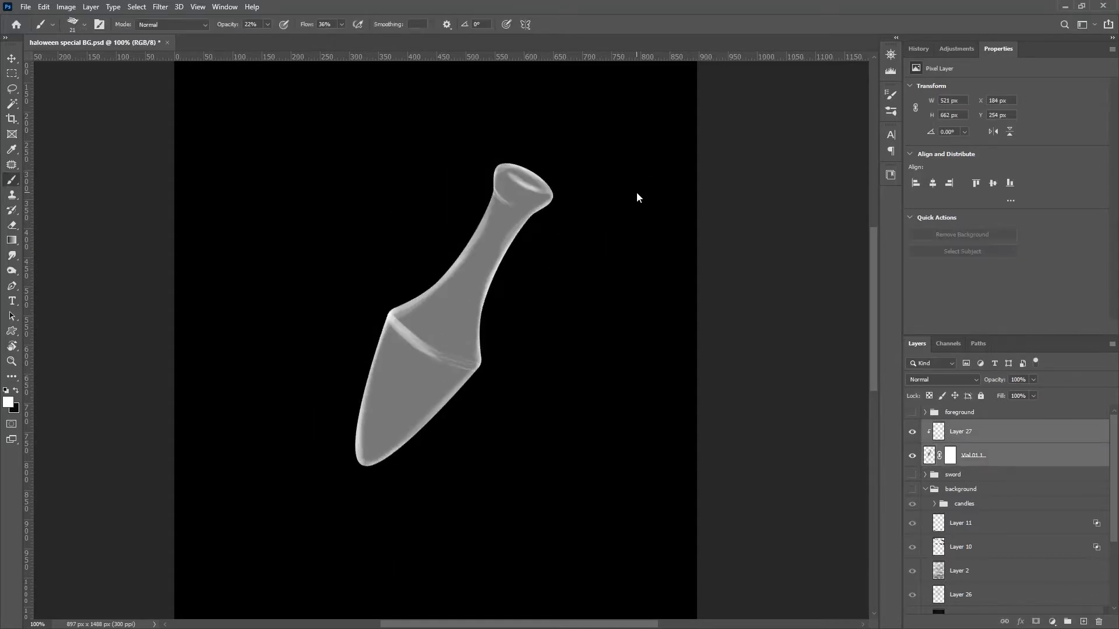
Release Layer 27 from the clip and lower the vial's fill to 32%
{"action": "left_click", "coordinate": [929, 455]}
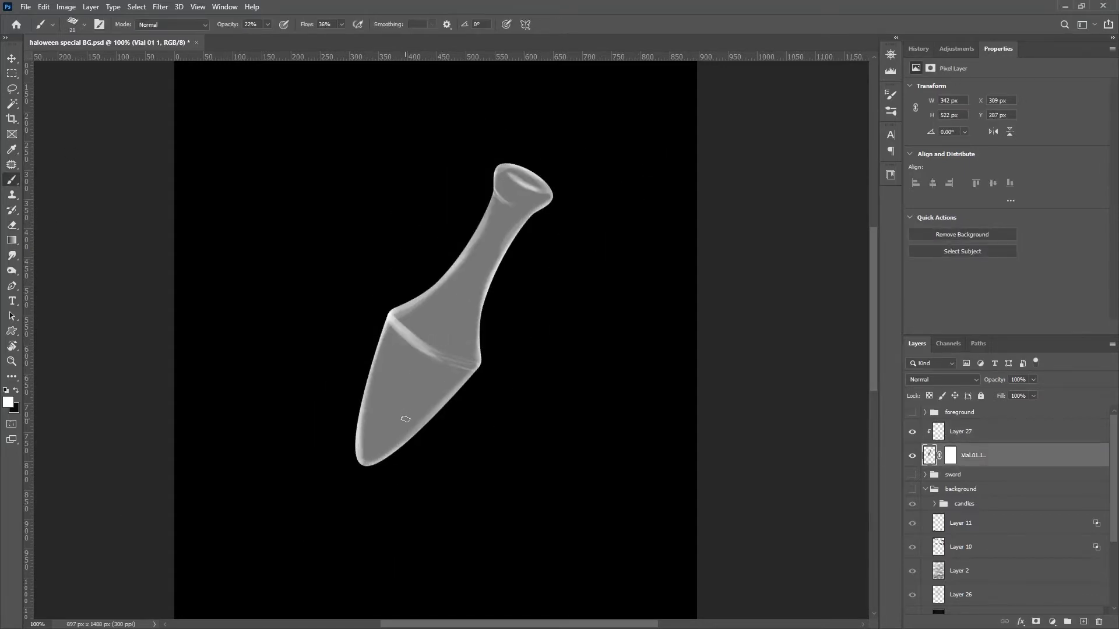
{"action": "left_click", "coordinate": [933, 429]}
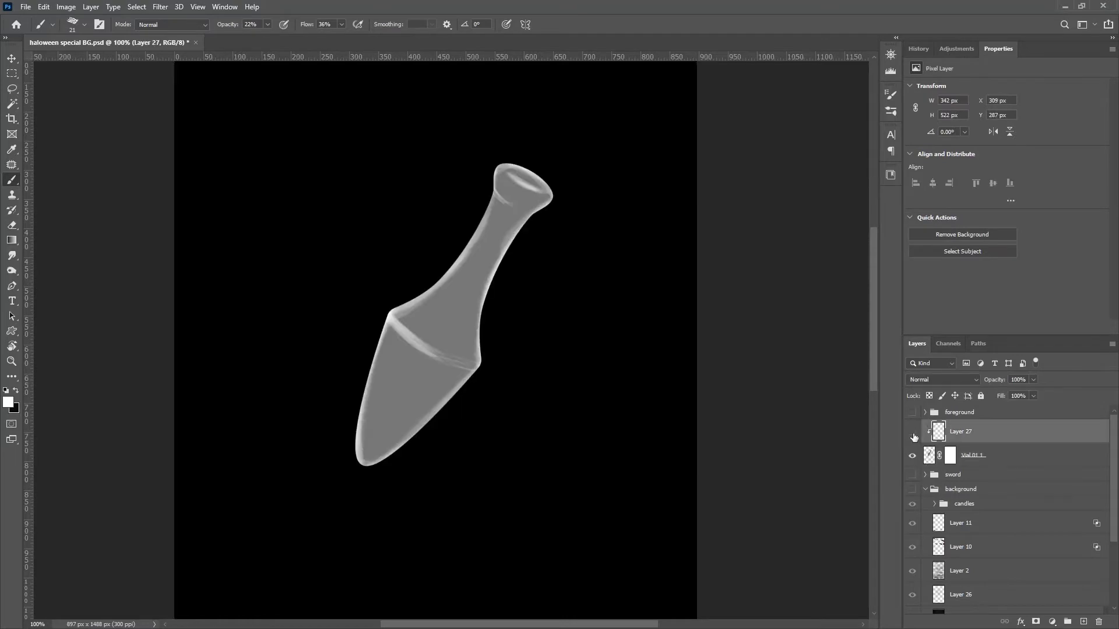
{"action": "key", "text": "ctrl+alt+g"}
{"action": "left_click", "coordinate": [912, 455]}
{"action": "left_click", "coordinate": [913, 455]}
{"action": "left_click", "coordinate": [972, 456]}
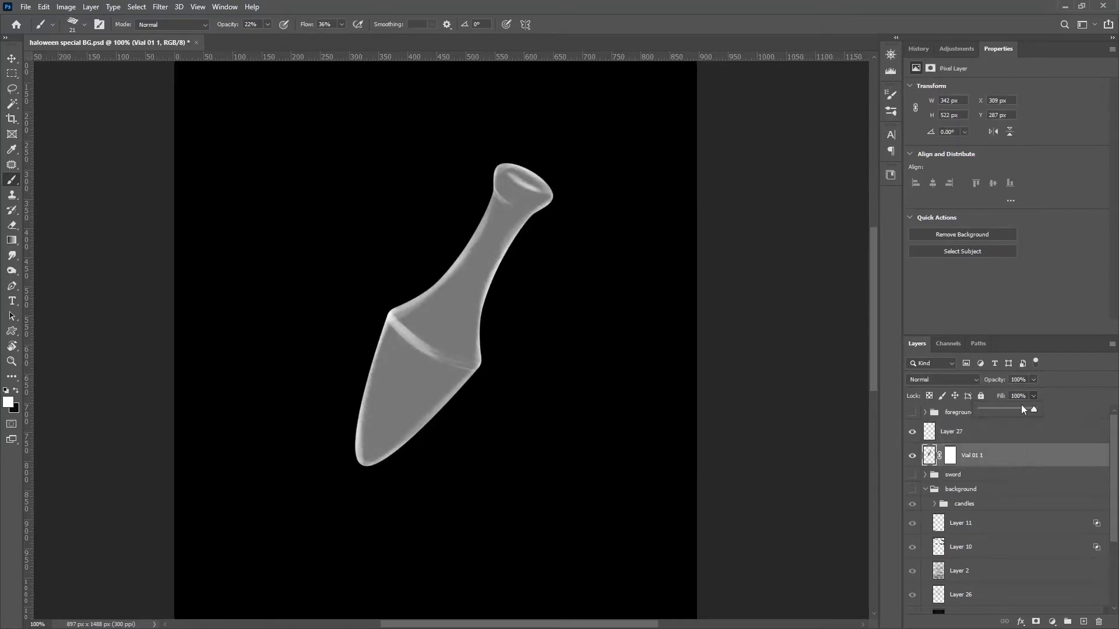
{"action": "left_click_drag", "start_coordinate": [1034, 396], "coordinate": [998, 409]}
Group the vial with its highlights and add a new Layer 28 above
{"action": "left_click", "coordinate": [951, 431]}
{"action": "left_click", "coordinate": [973, 455], "text": "shift"}
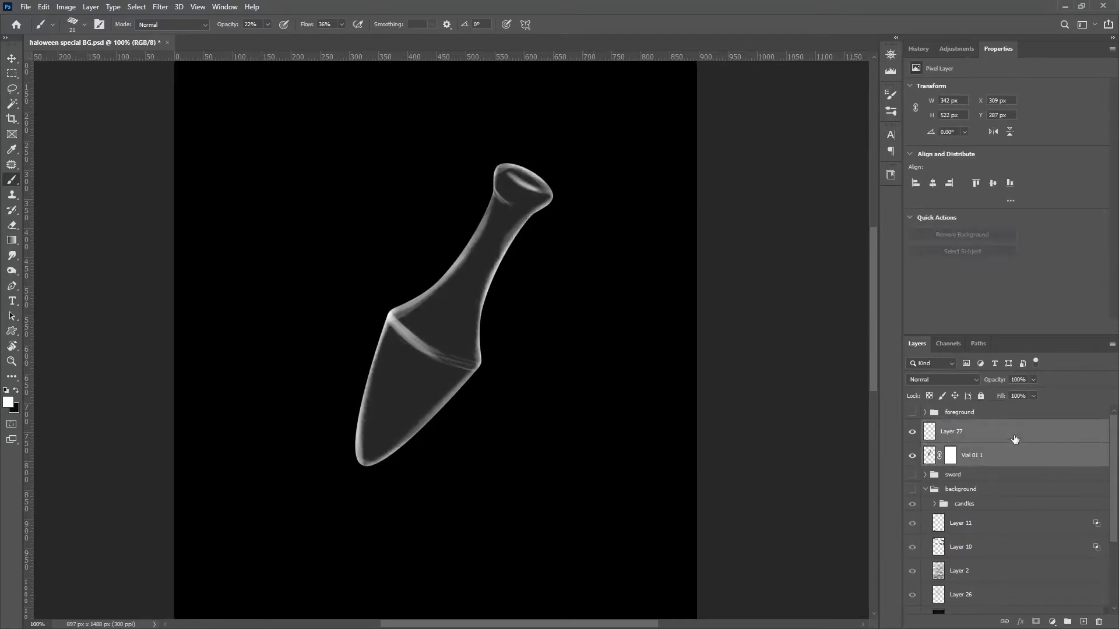
{"action": "key", "text": "ctrl+g"}
{"action": "key", "text": "ctrl+shift+alt+n"}
Show the wooden background, re-clip Layer 27 to the vial and restore full fill
{"action": "left_click", "coordinate": [912, 479]}
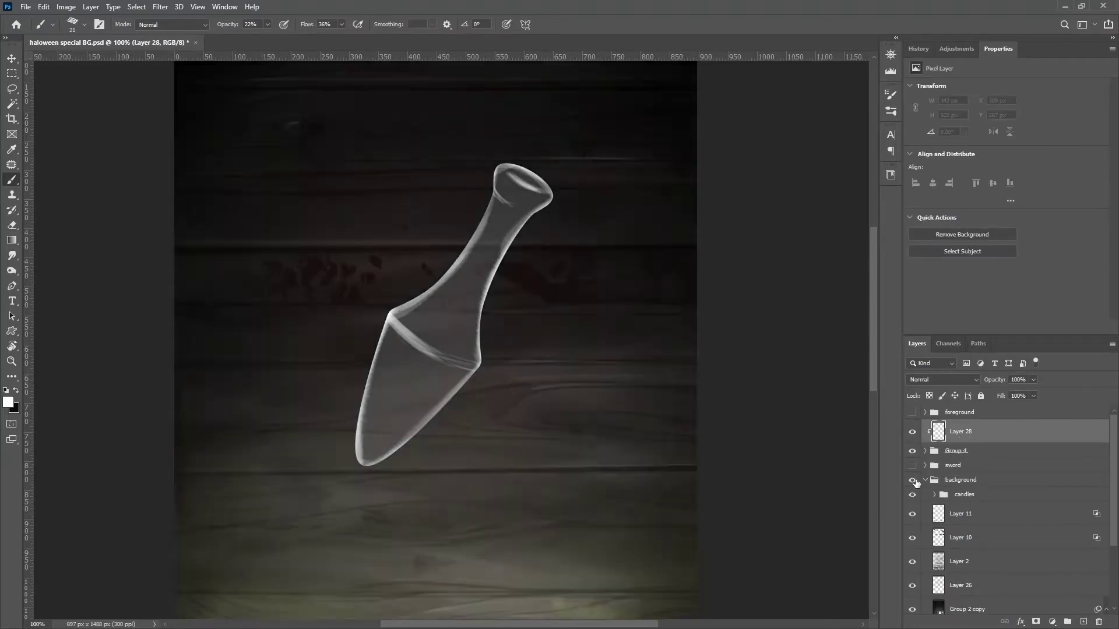
{"action": "scroll", "coordinate": [443, 338], "scroll_direction": "down", "scroll_amount": 3}
{"action": "left_click", "coordinate": [925, 451]}
{"action": "left_click", "coordinate": [940, 482]}
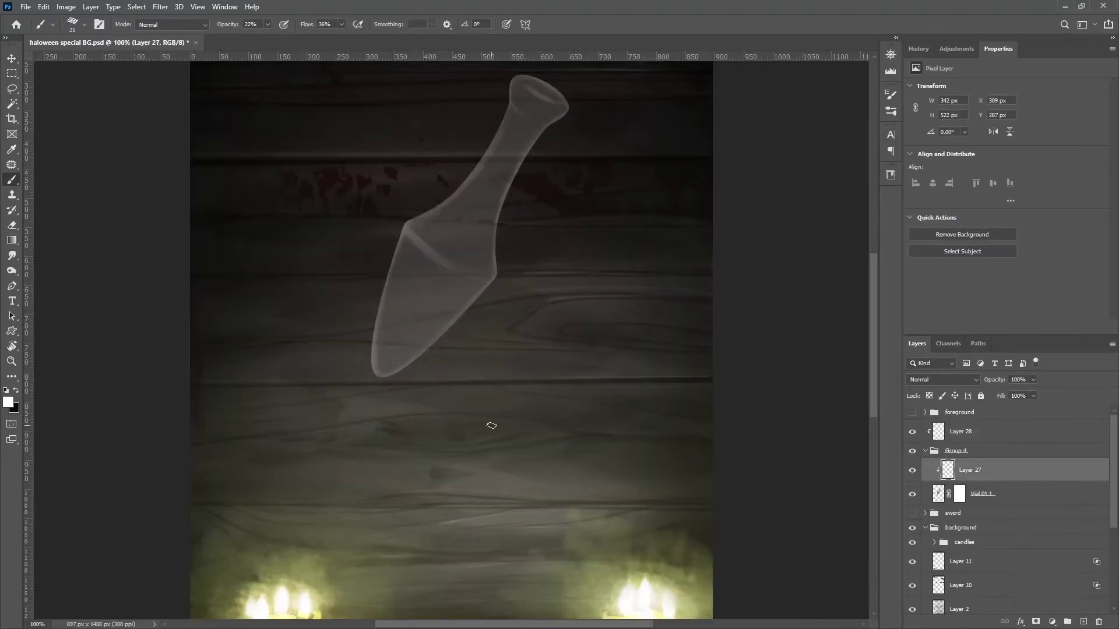
{"action": "left_click", "coordinate": [982, 494]}
{"action": "left_click_drag", "start_coordinate": [1033, 396], "coordinate": [1072, 413]}
Choose the Dry Brush preset for the smudge tool
{"action": "left_click", "coordinate": [12, 255]}
{"action": "right_click", "coordinate": [151, 74]}
{"action": "left_click", "coordinate": [88, 326]}
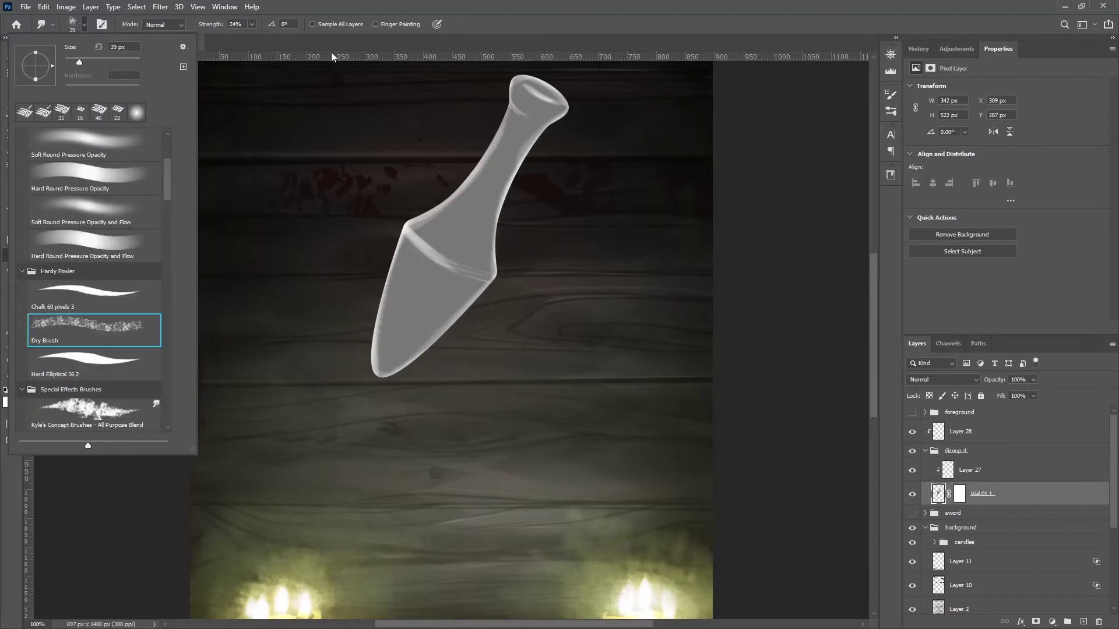
{"action": "left_click", "coordinate": [331, 51]}
Smudge Layer 27's highlights along the vial's left edge and bottom tip
{"action": "left_click", "coordinate": [948, 471]}
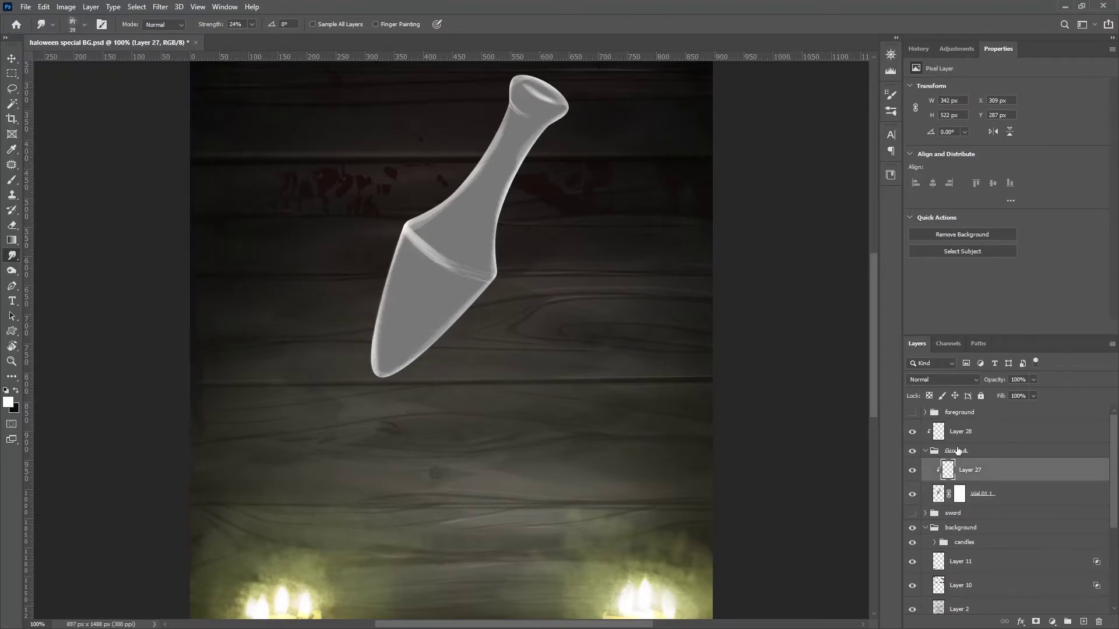
{"action": "left_click", "coordinate": [938, 494]}
{"action": "left_click", "coordinate": [968, 469]}
{"action": "left_click", "coordinate": [918, 49]}
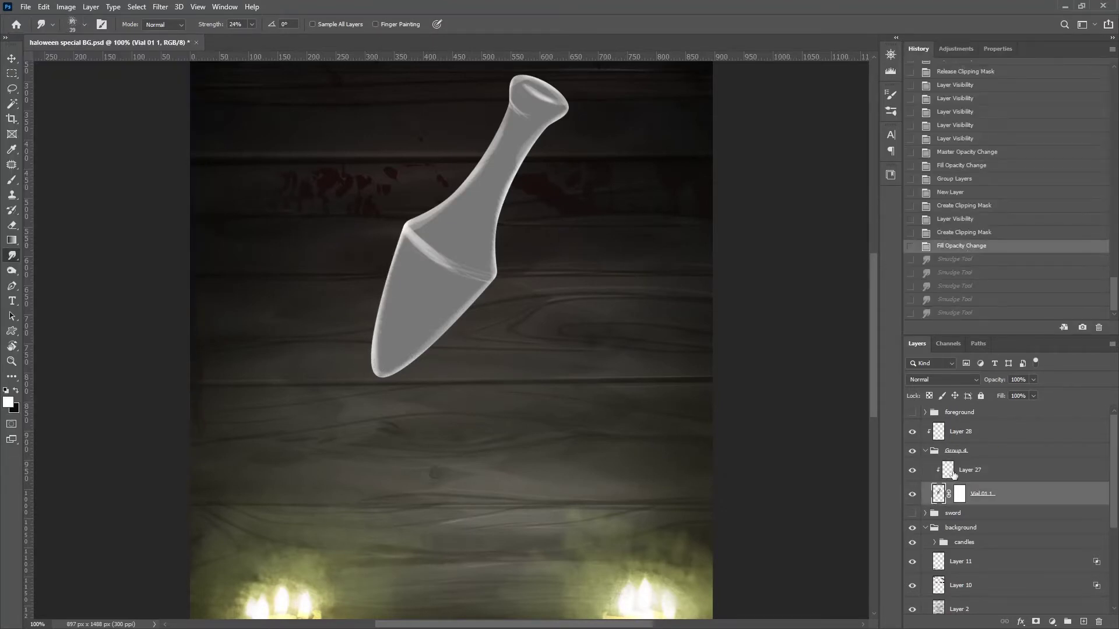
{"action": "left_click_drag", "start_coordinate": [500, 280], "coordinate": [499, 278]}
{"action": "mouse_move", "coordinate": [432, 248]}
{"action": "left_mouse_down"}
{"action": "mouse_move", "coordinate": [404, 248]}
{"action": "mouse_move", "coordinate": [383, 294]}
{"action": "left_mouse_up"}
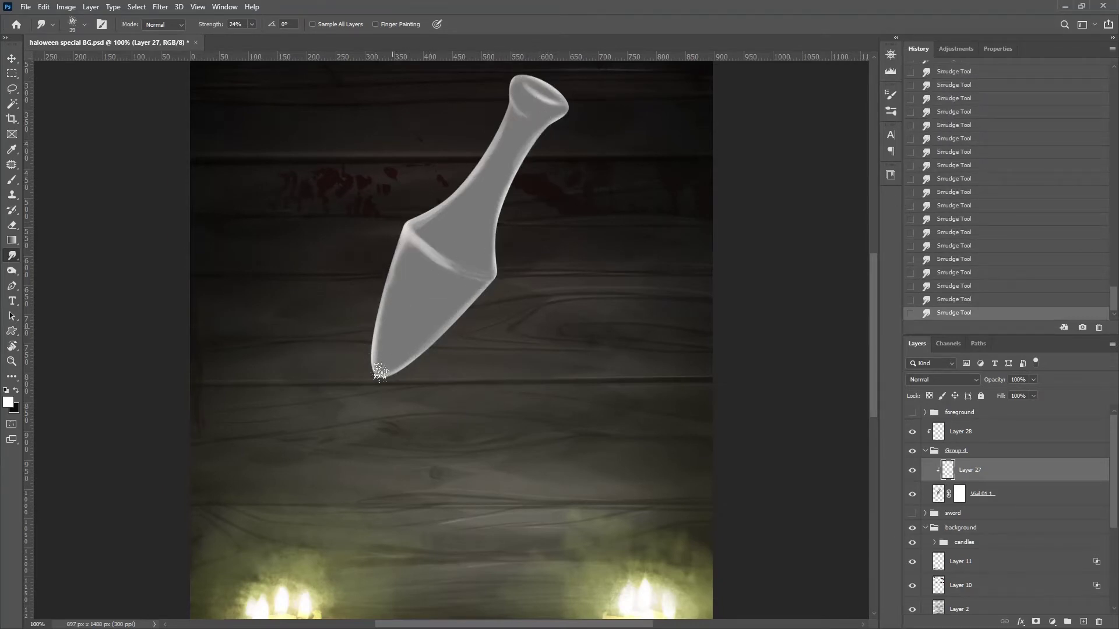
Add a clipped Layer 29 below the highlights and paint light strokes on the vial's lower left
{"action": "key", "text": "ctrl+shift+alt+n"}
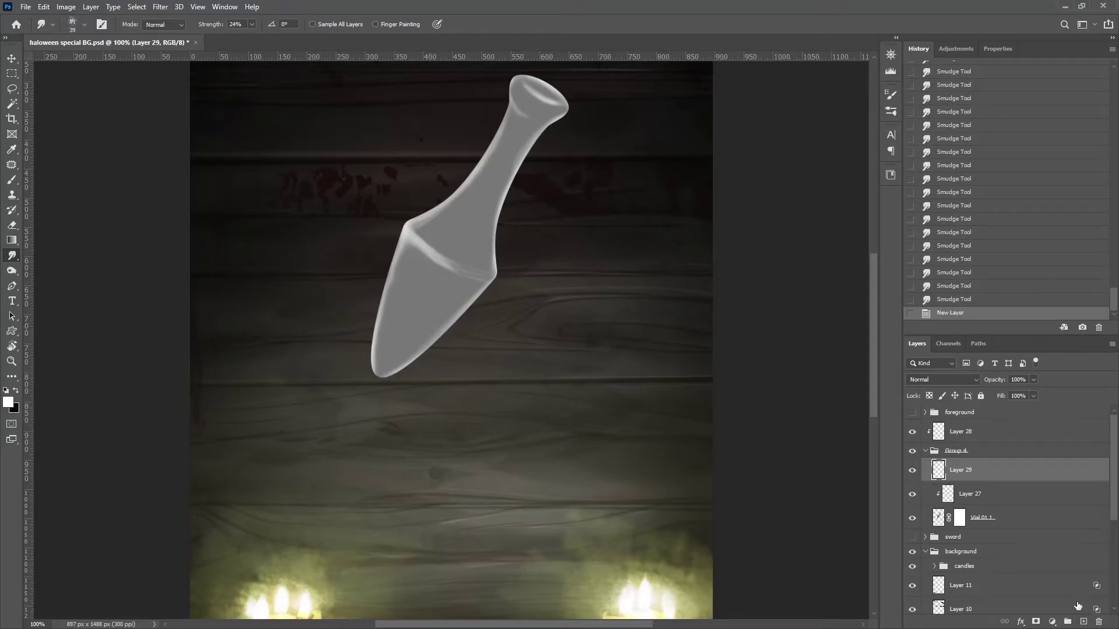
{"action": "key", "text": "ctrl+alt+g"}
{"action": "key", "text": "ctrl+bracketleft"}
{"action": "key", "text": "b"}
{"action": "left_click_drag", "start_coordinate": [402, 294], "coordinate": [388, 341]}
{"action": "left_click_drag", "start_coordinate": [401, 300], "coordinate": [385, 350]}
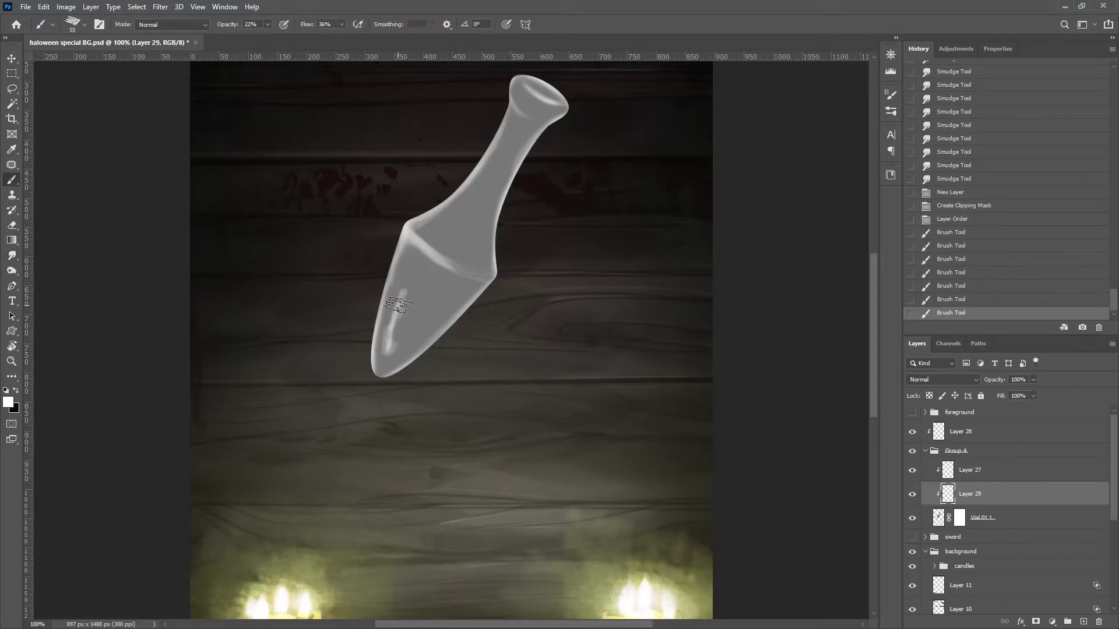
{"action": "left_click_drag", "start_coordinate": [407, 274], "coordinate": [393, 318]}
Paint more highlights along the vial's neck and smudge the lower-body strokes
{"action": "left_click_drag", "start_coordinate": [513, 137], "coordinate": [443, 221]}
{"action": "left_click_drag", "start_coordinate": [489, 180], "coordinate": [437, 224]}
{"action": "key", "text": "r"}
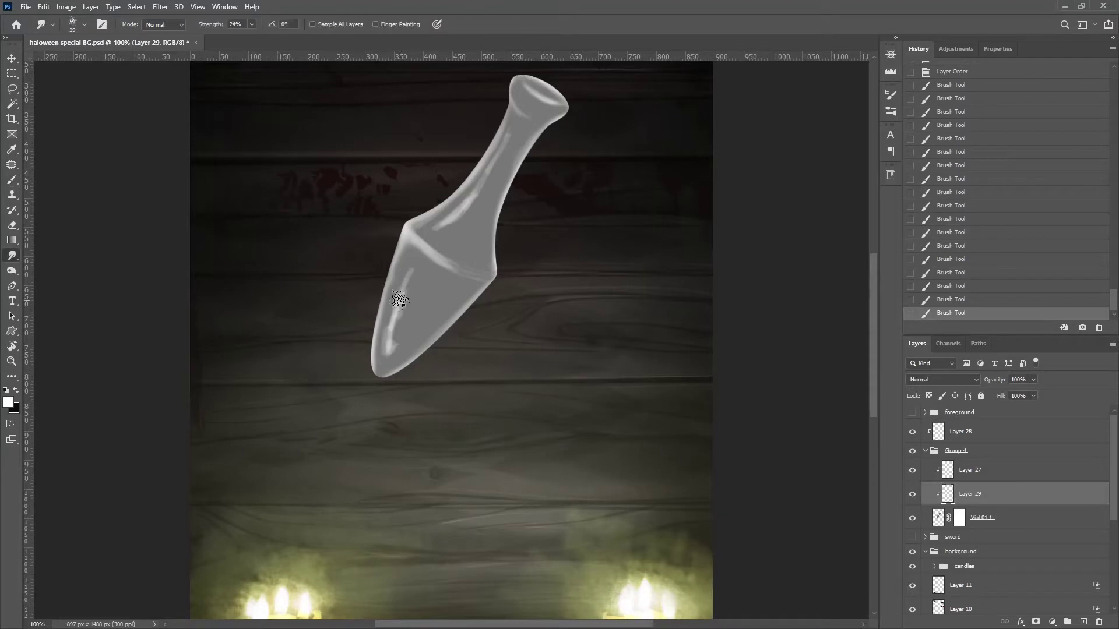
{"action": "left_click_drag", "start_coordinate": [411, 265], "coordinate": [386, 334]}
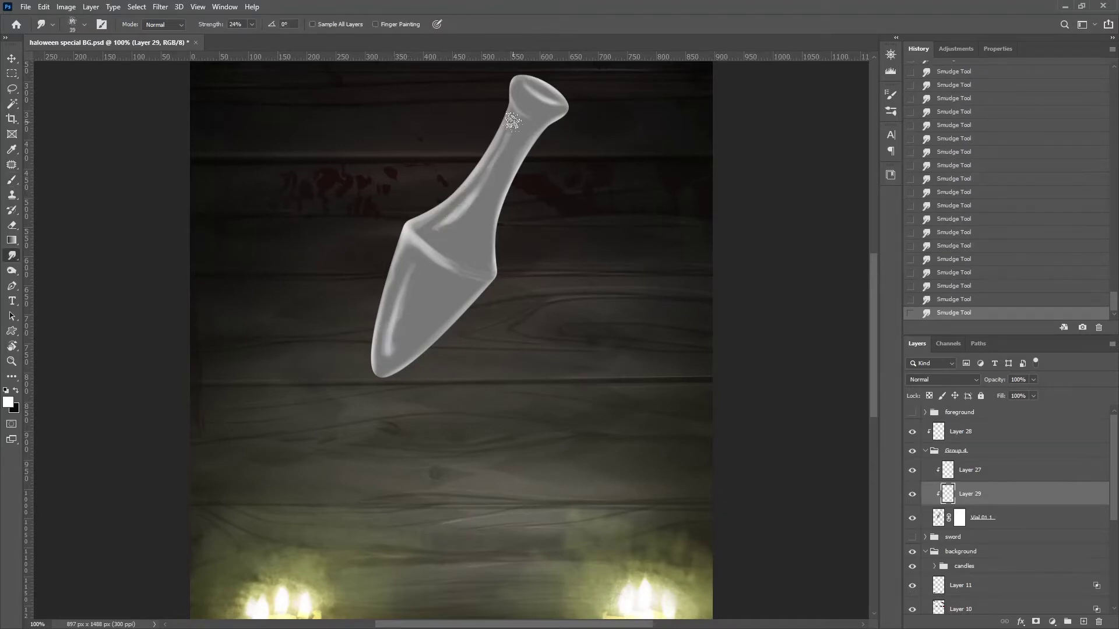
Fade Layer 29 to 27% opacity and delete paint spilling outside the vial
{"action": "left_click_drag", "start_coordinate": [1016, 391], "coordinate": [998, 391]}
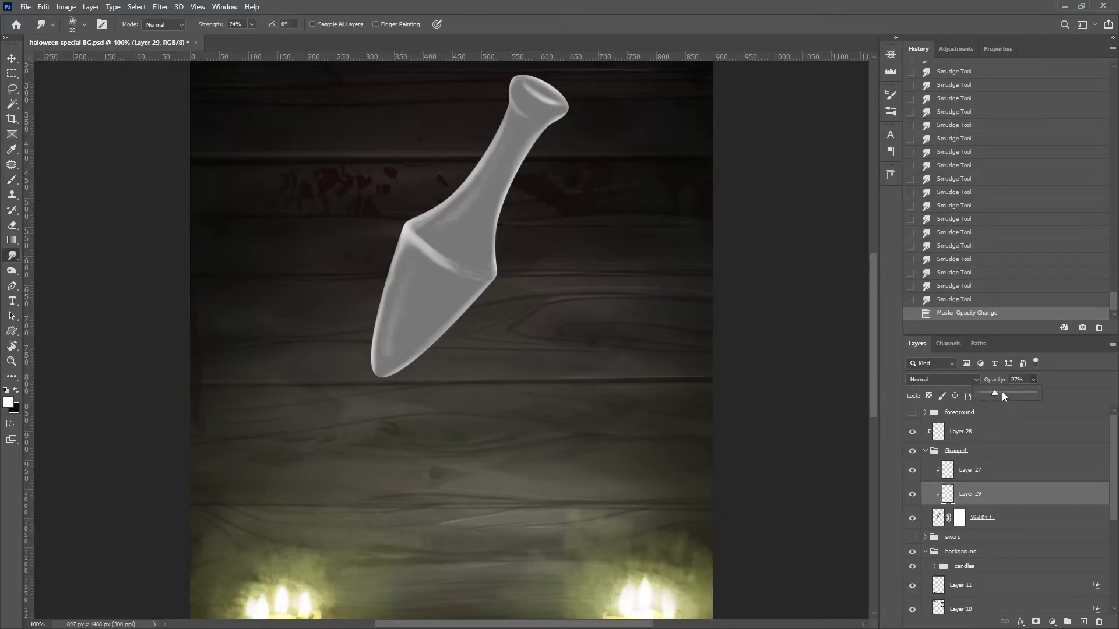
{"action": "left_click", "coordinate": [970, 470]}
{"action": "left_click", "coordinate": [948, 470], "text": "ctrl"}
{"action": "key", "text": "ctrl+shift+i"}
{"action": "key", "text": "Delete"}
{"action": "key", "text": "ctrl+d"}
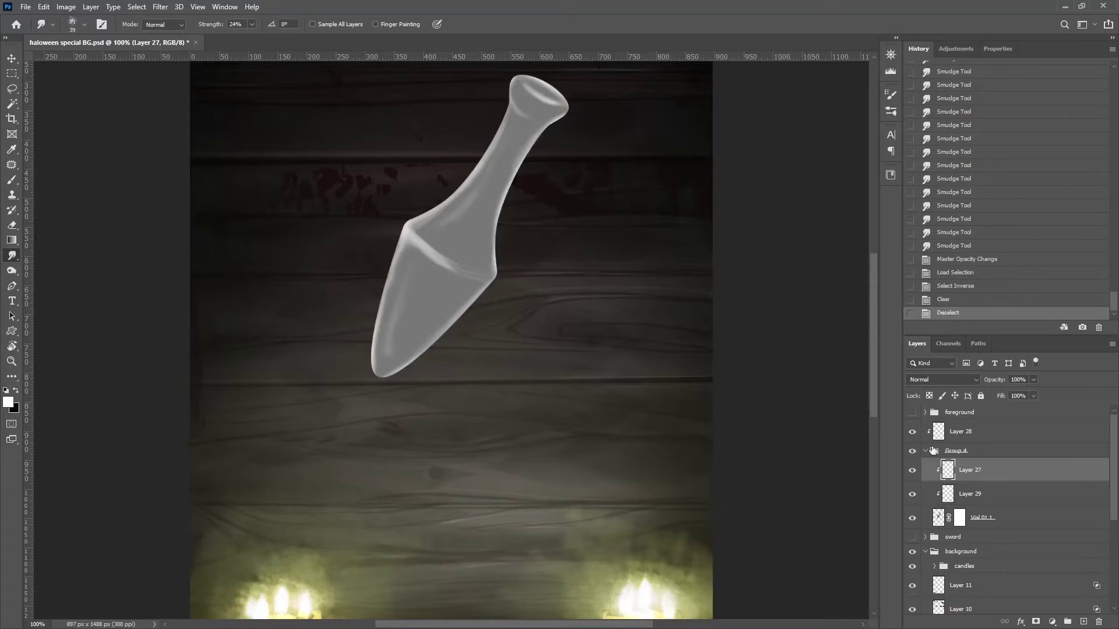
Brush lighter tones along the vial's edges and smudge them smooth along the neck
{"action": "key", "text": "b"}
{"action": "mouse_move", "coordinate": [408, 256]}
{"action": "left_mouse_down"}
{"action": "mouse_move", "coordinate": [384, 274]}
{"action": "mouse_move", "coordinate": [376, 344]}
{"action": "left_mouse_up"}
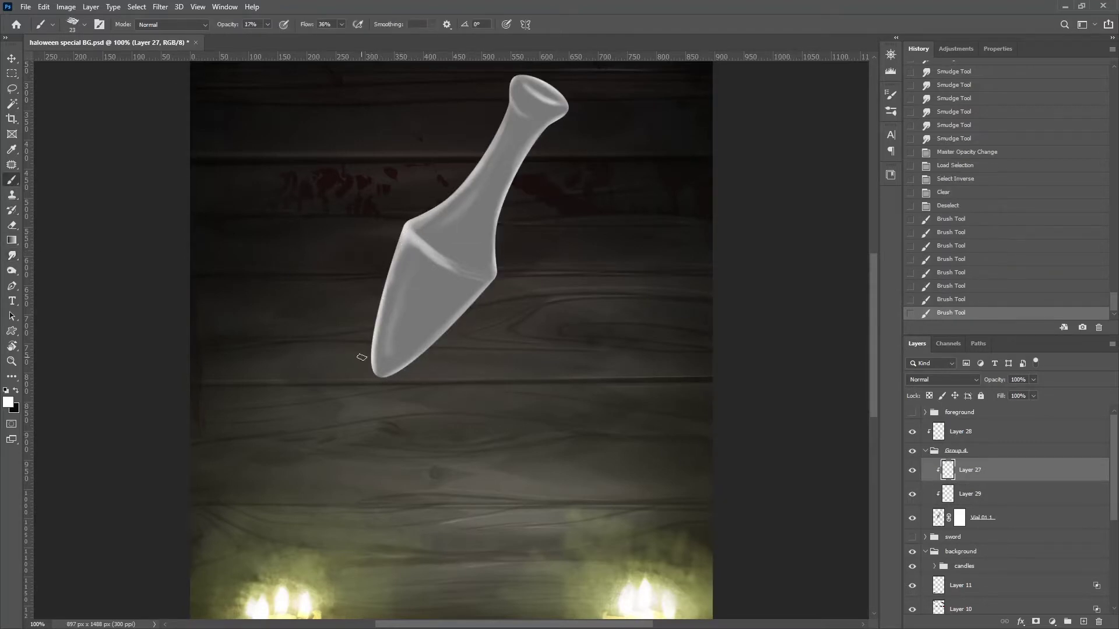
{"action": "left_click_drag", "start_coordinate": [493, 280], "coordinate": [389, 376]}
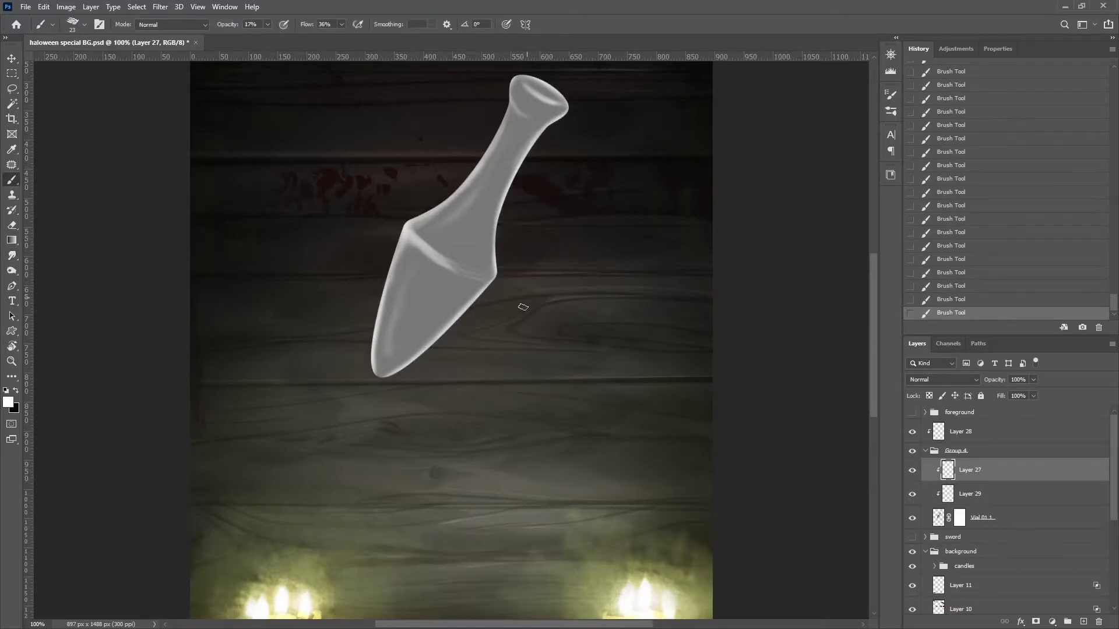
{"action": "key", "text": "r"}
{"action": "mouse_move", "coordinate": [539, 134]}
{"action": "left_mouse_down"}
{"action": "mouse_move", "coordinate": [507, 102]}
{"action": "mouse_move", "coordinate": [515, 99]}
{"action": "left_mouse_up"}
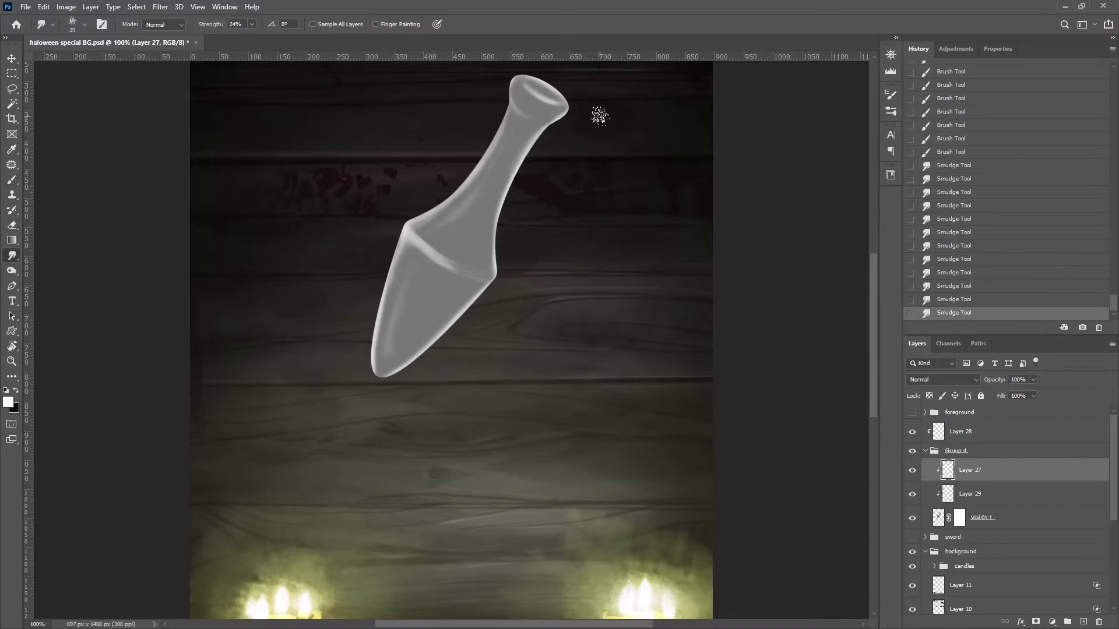
{"action": "key", "text": "ctrl+plus"}
{"action": "key", "text": "ctrl+plus"}
{"action": "left_click_drag", "start_coordinate": [436, 388], "coordinate": [320, 627]}
Draw an elliptical selection near the vial top and try fitting it to the rim
{"action": "key", "text": "m"}
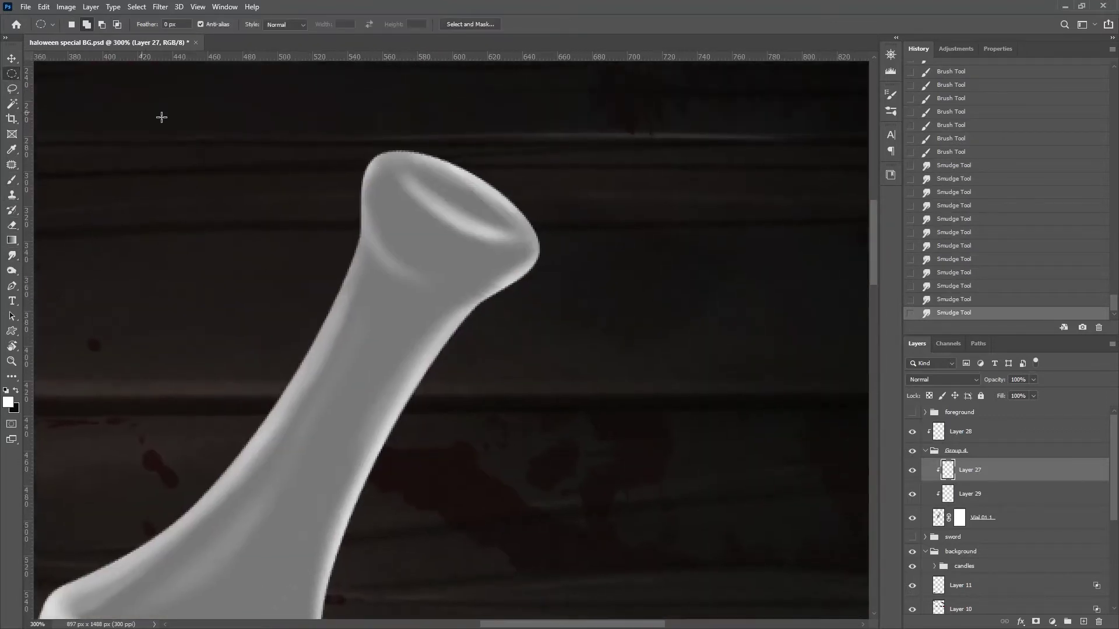
{"action": "mouse_move", "coordinate": [419, 169]}
{"action": "left_mouse_down"}
{"action": "mouse_move", "coordinate": [552, 192]}
{"action": "mouse_move", "coordinate": [567, 209]}
{"action": "mouse_move", "coordinate": [571, 195]}
{"action": "left_mouse_up"}
{"action": "right_click", "coordinate": [505, 177]}
{"action": "left_click", "coordinate": [559, 304]}
{"action": "left_click_drag", "start_coordinate": [525, 236], "coordinate": [533, 247]}
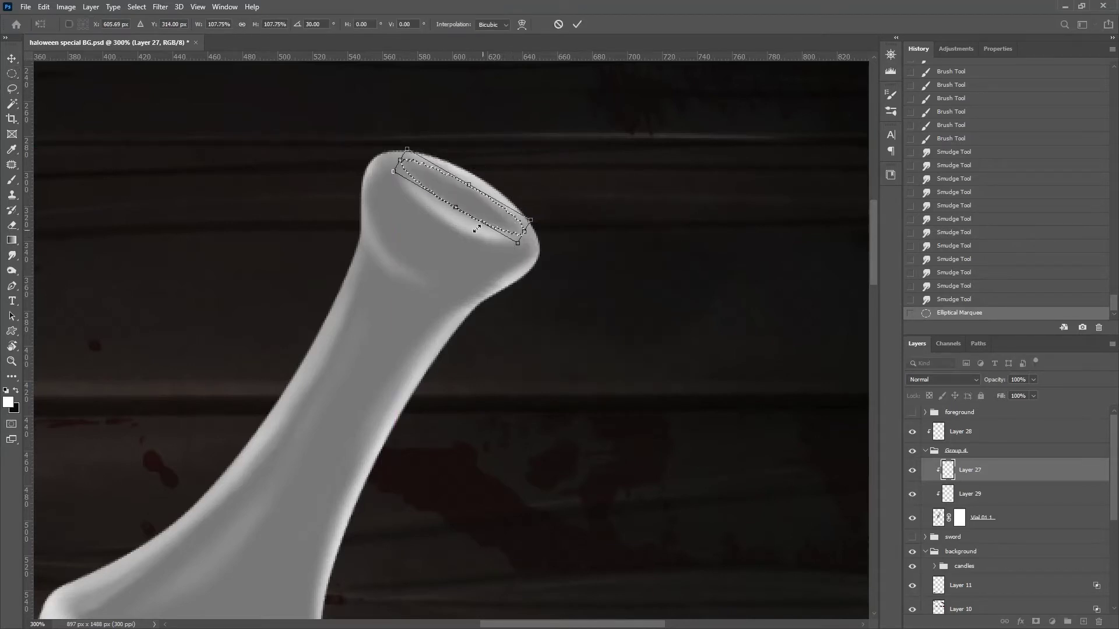
{"action": "left_click_drag", "start_coordinate": [466, 201], "coordinate": [457, 212]}
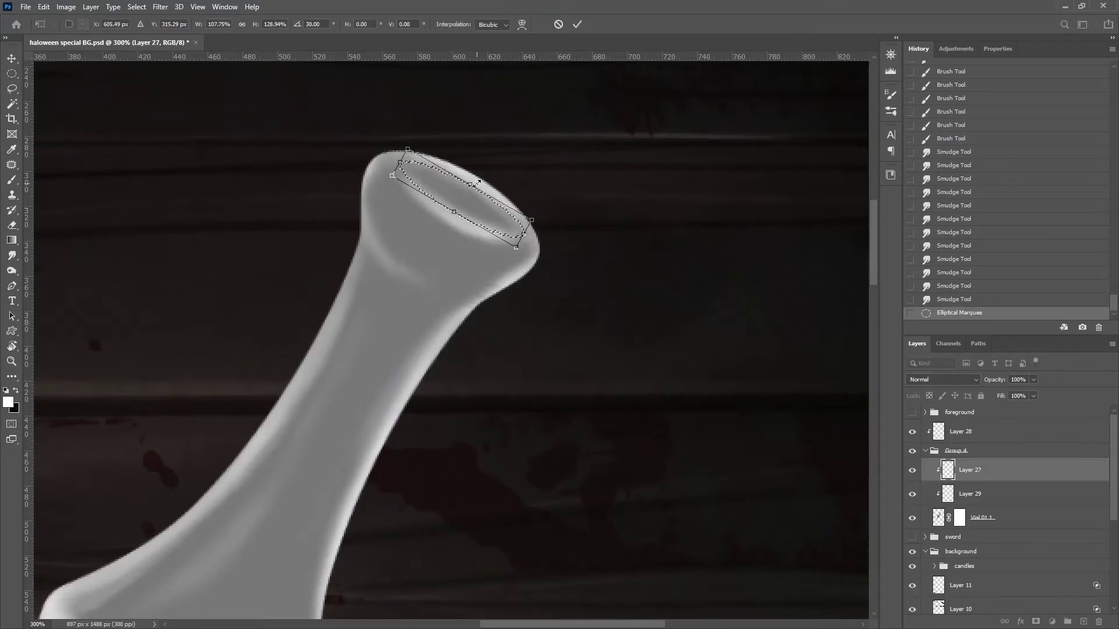
{"action": "key", "text": "Left"}
{"action": "key", "text": "Left"}
{"action": "key", "text": "Left"}
{"action": "key", "text": "Down"}
{"action": "key", "text": "Down"}
{"action": "key", "text": "Down"}
{"action": "key", "text": "ctrl+z"}
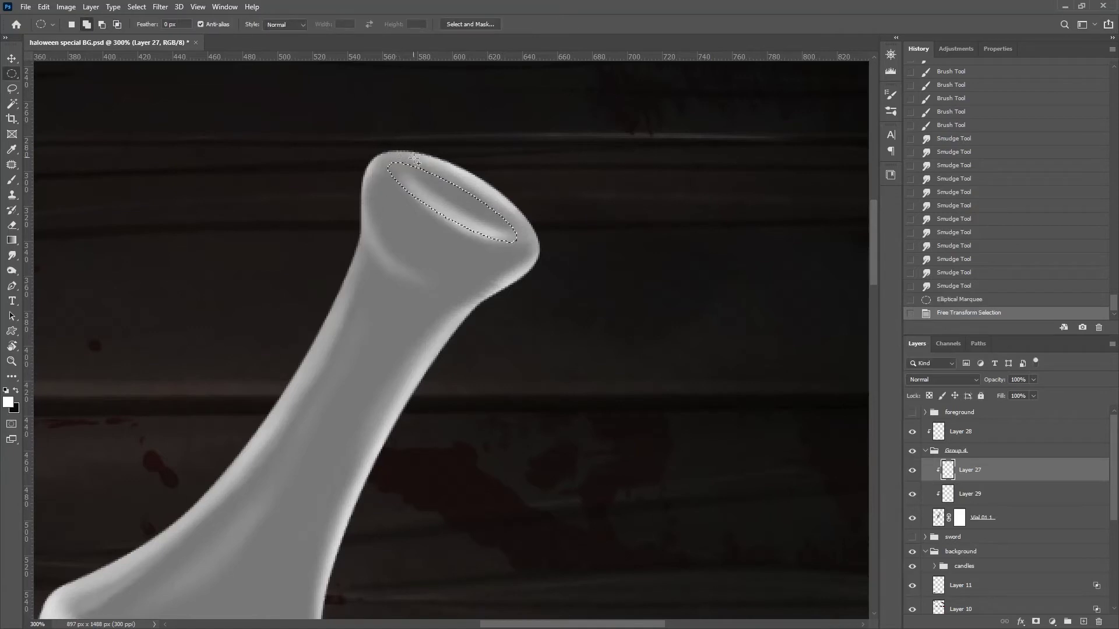
Rotate, move and stretch the ellipse selection to fit the vial's tilted rim
{"action": "right_click", "coordinate": [505, 181]}
{"action": "key", "text": "Escape"}
{"action": "left_click_drag", "start_coordinate": [579, 174], "coordinate": [562, 224]}
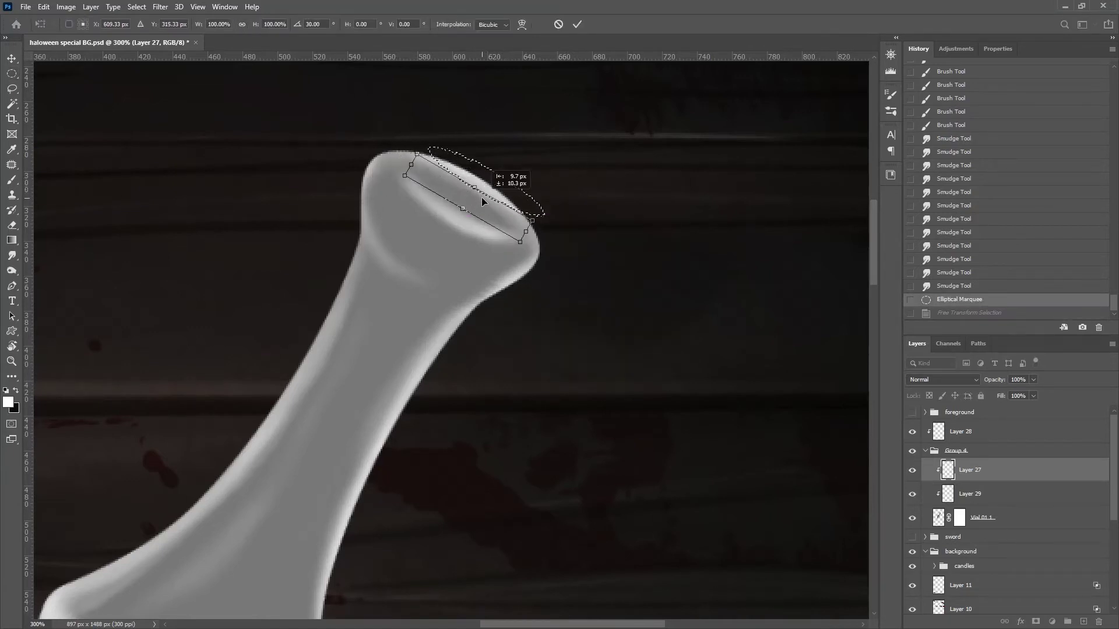
{"action": "left_click_drag", "start_coordinate": [495, 178], "coordinate": [466, 202]}
{"action": "left_click_drag", "start_coordinate": [530, 247], "coordinate": [526, 238]}
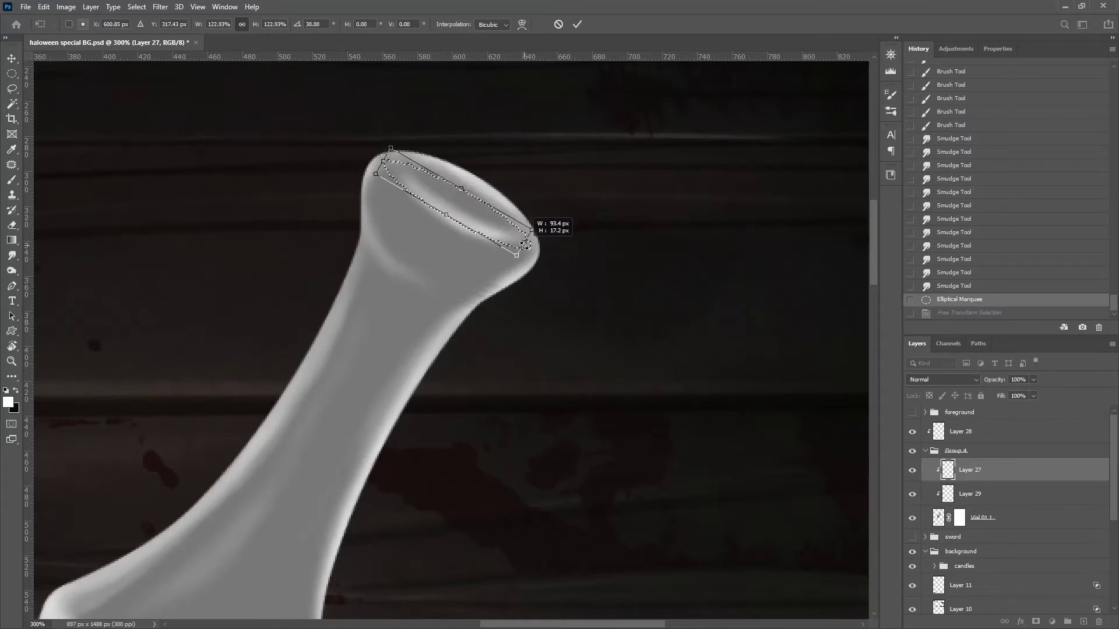
{"action": "mouse_move", "coordinate": [464, 190]}
{"action": "left_mouse_down"}
{"action": "mouse_move", "coordinate": [445, 217]}
{"action": "mouse_move", "coordinate": [467, 187]}
{"action": "mouse_move", "coordinate": [451, 200]}
{"action": "mouse_move", "coordinate": [549, 214]}
{"action": "left_mouse_up"}
{"action": "key", "text": "Return"}
{"action": "key", "text": "ctrl+1"}
Add a new Layer 30 clipped to the vial and drop the selection
{"action": "left_click", "coordinate": [1083, 622]}
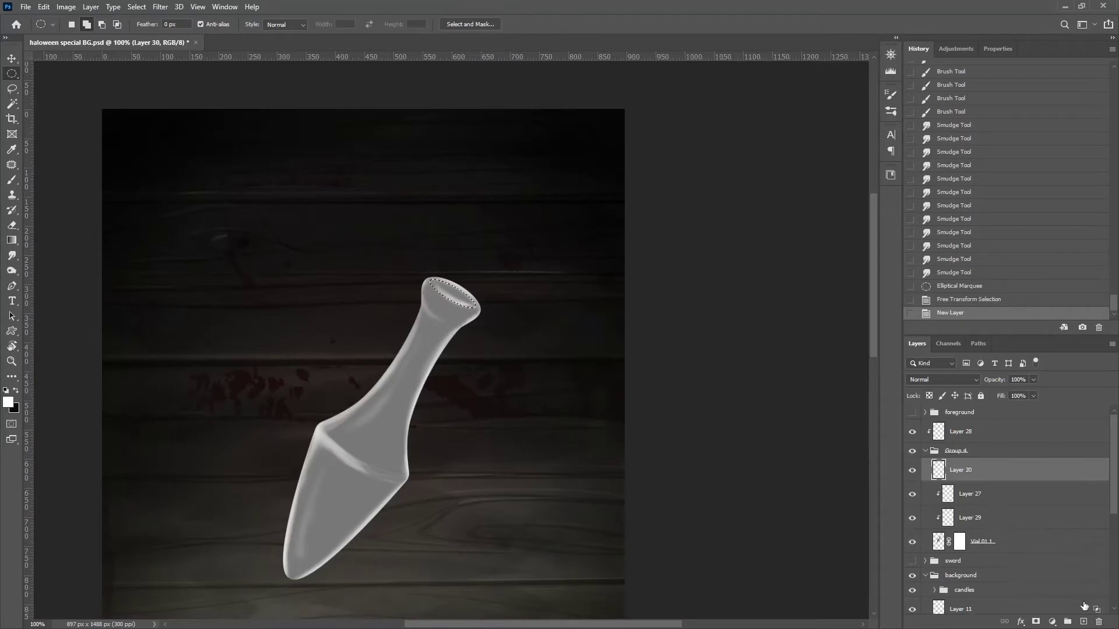
{"action": "left_click", "coordinate": [939, 471], "text": "alt"}
{"action": "key", "text": "ctrl+plus"}
{"action": "key", "text": "ctrl+plus"}
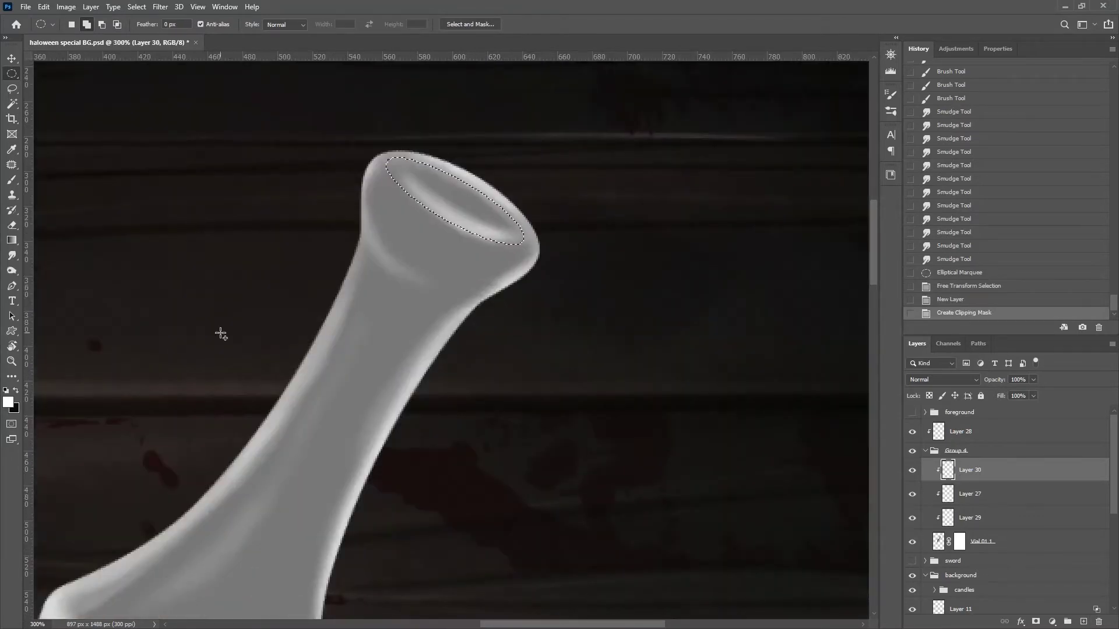
{"action": "key", "text": "ctrl+d"}
Redraw the ellipse selection at the rim and position it over the opening
{"action": "mouse_move", "coordinate": [408, 163]}
{"action": "left_mouse_down"}
{"action": "mouse_move", "coordinate": [562, 180]}
{"action": "mouse_move", "coordinate": [525, 180]}
{"action": "mouse_move", "coordinate": [528, 191]}
{"action": "mouse_move", "coordinate": [490, 221]}
{"action": "left_mouse_up"}
{"action": "key", "text": "ctrl+t"}
{"action": "key", "text": "Return"}
{"action": "right_click", "coordinate": [496, 186]}
{"action": "left_click", "coordinate": [574, 232]}
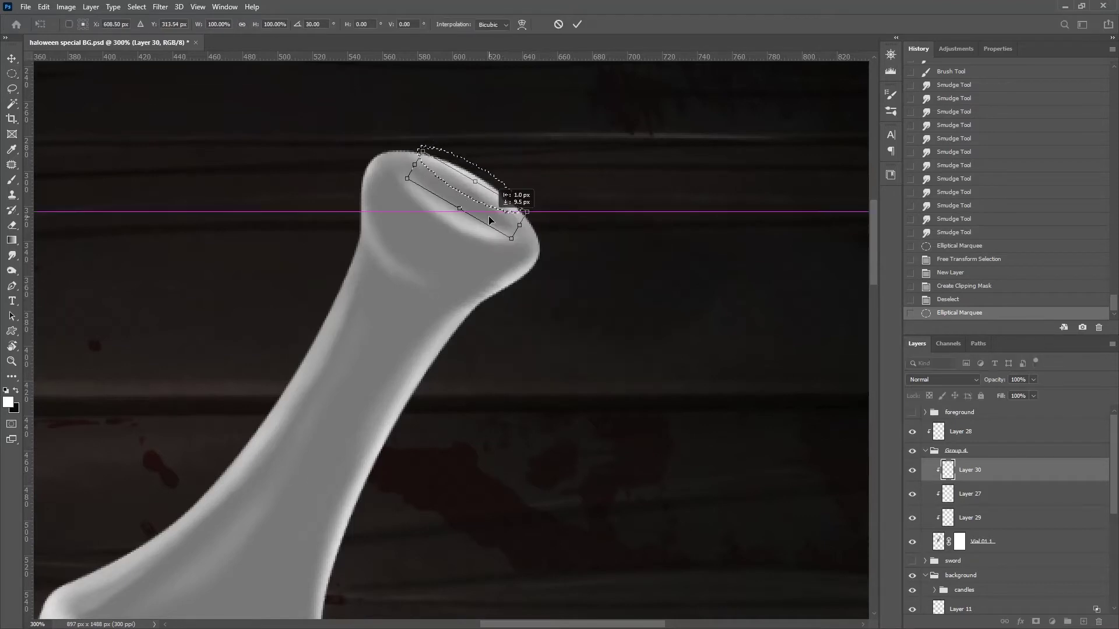
{"action": "key", "text": "Return"}
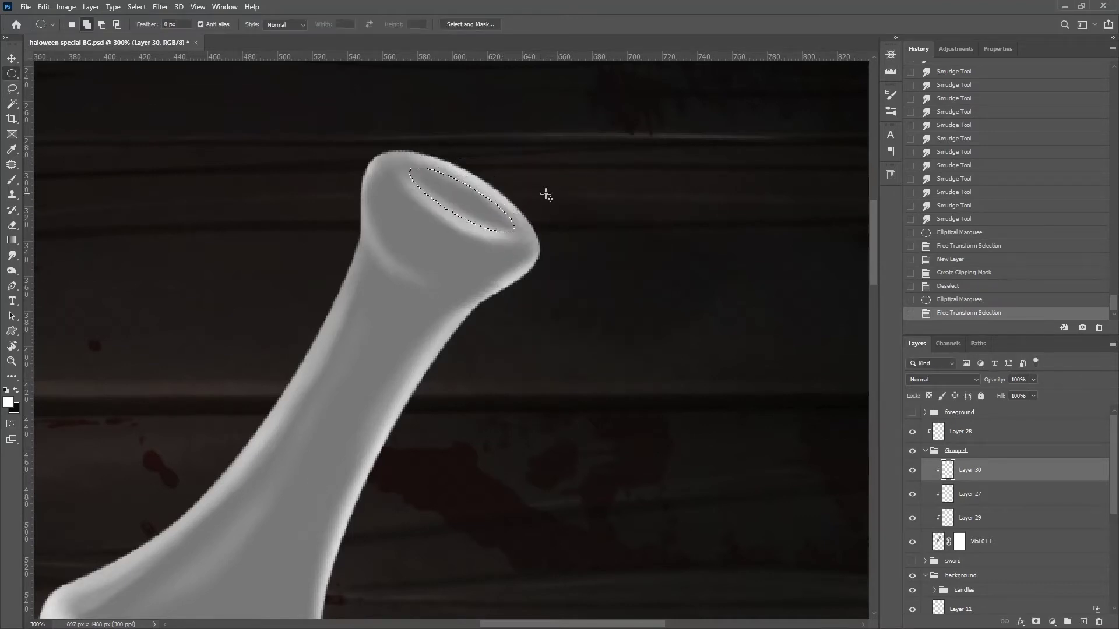
Paint dark shading inside the vial opening and nudge it up into place
{"action": "key", "text": "b"}
{"action": "mouse_move", "coordinate": [467, 194]}
{"action": "left_mouse_down"}
{"action": "mouse_move", "coordinate": [430, 165]}
{"action": "mouse_move", "coordinate": [470, 169]}
{"action": "mouse_move", "coordinate": [415, 165]}
{"action": "mouse_move", "coordinate": [460, 181]}
{"action": "left_mouse_up"}
{"action": "left_click_drag", "start_coordinate": [443, 187], "coordinate": [419, 169]}
{"action": "left_click_drag", "start_coordinate": [461, 175], "coordinate": [431, 166]}
{"action": "key", "text": "ctrl+d"}
{"action": "key", "text": "ctrl+minus"}
{"action": "key", "text": "ctrl+minus"}
{"action": "key", "text": "ctrl+minus"}
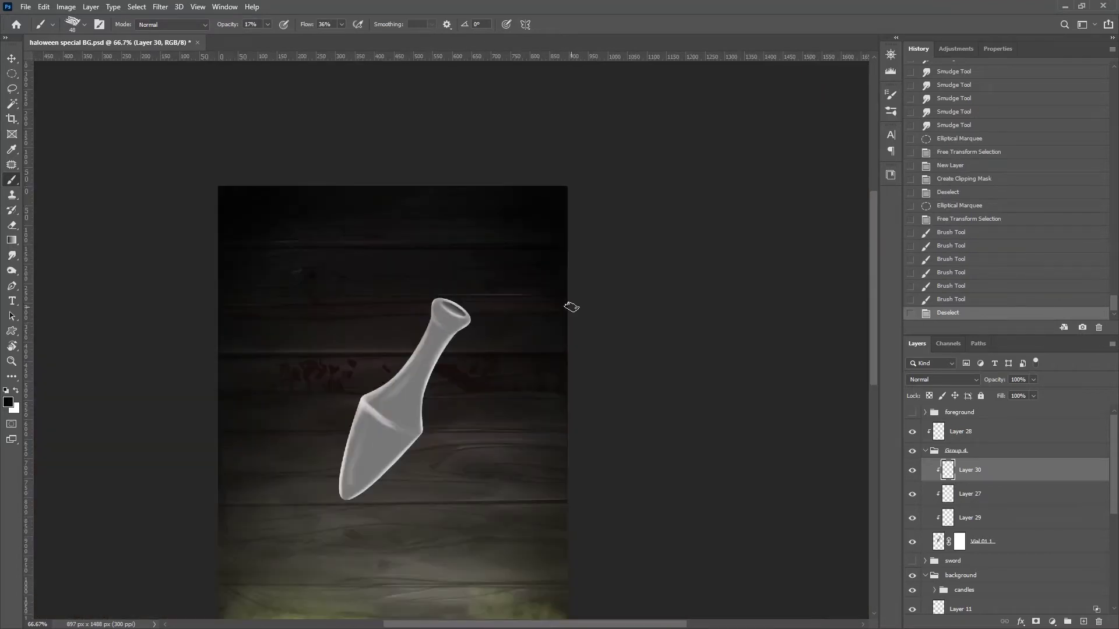
{"action": "key", "text": "ctrl+plus"}
{"action": "key", "text": "ctrl+plus"}
{"action": "key", "text": "v"}
{"action": "key", "text": "Up"}
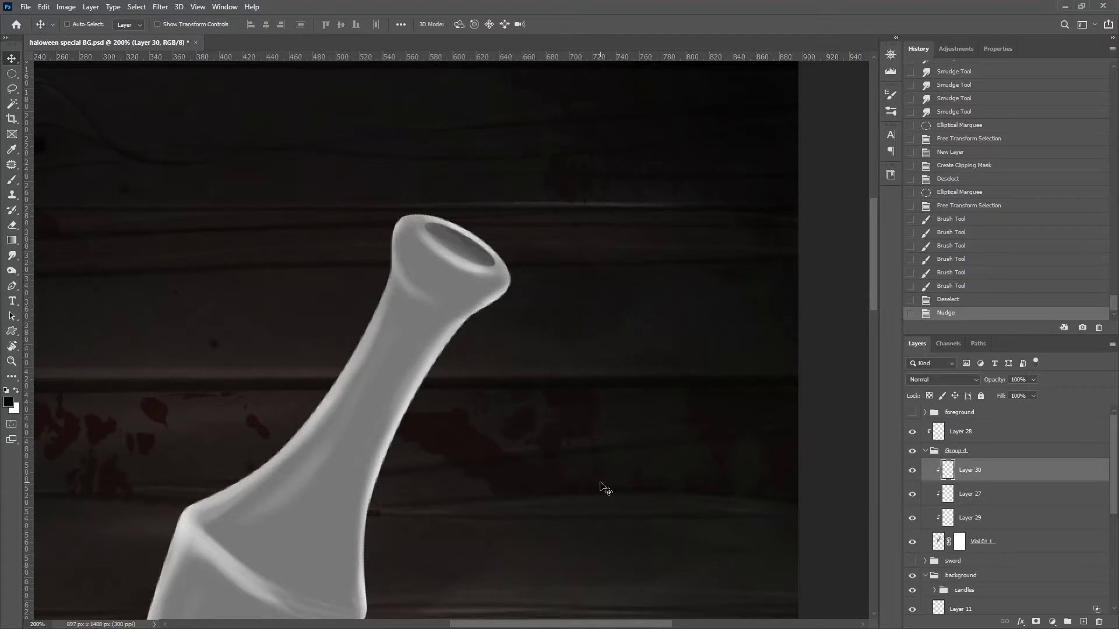
Try brushing light shading on the bottle neck inside a lasso selection, then undo it
{"action": "key", "text": "l"}
{"action": "key", "text": "alt+bracketleft"}
{"action": "mouse_move", "coordinate": [343, 298]}
{"action": "left_mouse_down"}
{"action": "mouse_move", "coordinate": [386, 243]}
{"action": "mouse_move", "coordinate": [428, 277]}
{"action": "mouse_move", "coordinate": [463, 350]}
{"action": "left_mouse_up"}
{"action": "key", "text": "b"}
{"action": "left_click_drag", "start_coordinate": [394, 231], "coordinate": [434, 304]}
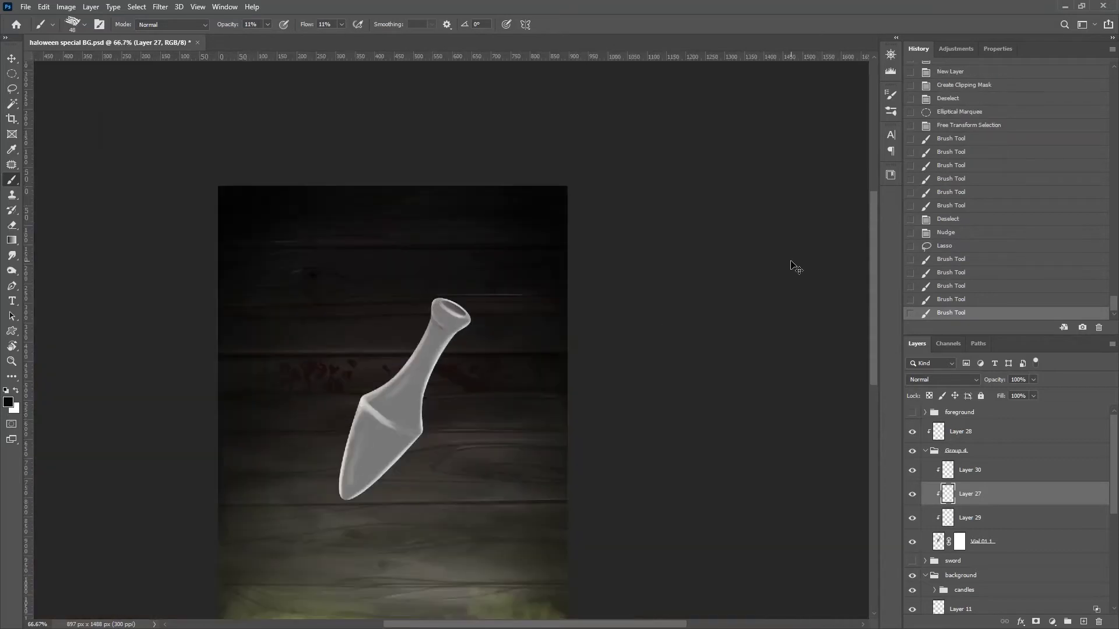
{"action": "key", "text": "ctrl+z"}
{"action": "key", "text": "ctrl+alt+z"}
{"action": "key", "text": "ctrl+alt+z"}
{"action": "key", "text": "ctrl+alt+z"}
{"action": "key", "text": "ctrl+shift+z"}
Test shading under the rim directly on Layer 27, compare by hiding it, and undo
{"action": "key", "text": "m"}
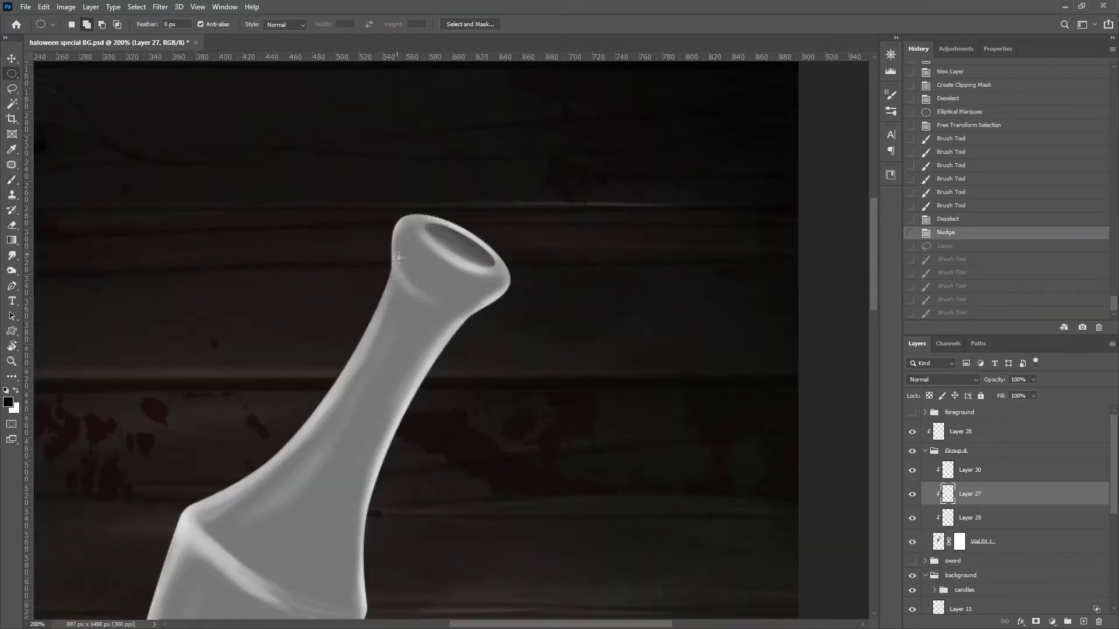
{"action": "key", "text": "l"}
{"action": "left_click_drag", "start_coordinate": [391, 259], "coordinate": [325, 220]}
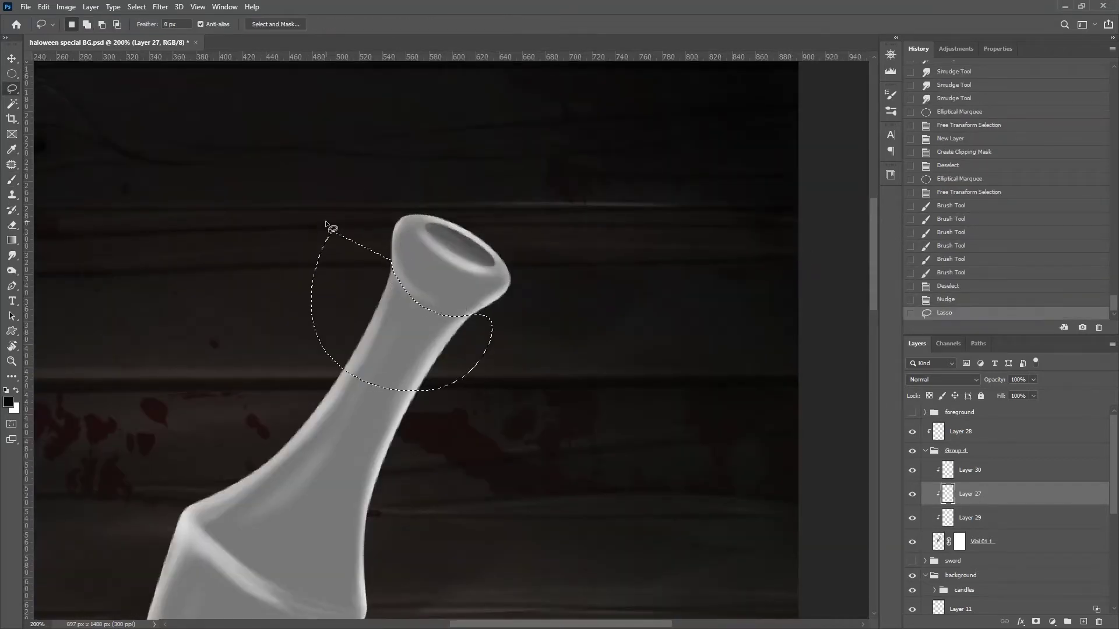
{"action": "key", "text": "b"}
{"action": "mouse_move", "coordinate": [408, 280]}
{"action": "left_mouse_down"}
{"action": "mouse_move", "coordinate": [370, 249]}
{"action": "mouse_move", "coordinate": [462, 308]}
{"action": "mouse_move", "coordinate": [378, 269]}
{"action": "left_mouse_up"}
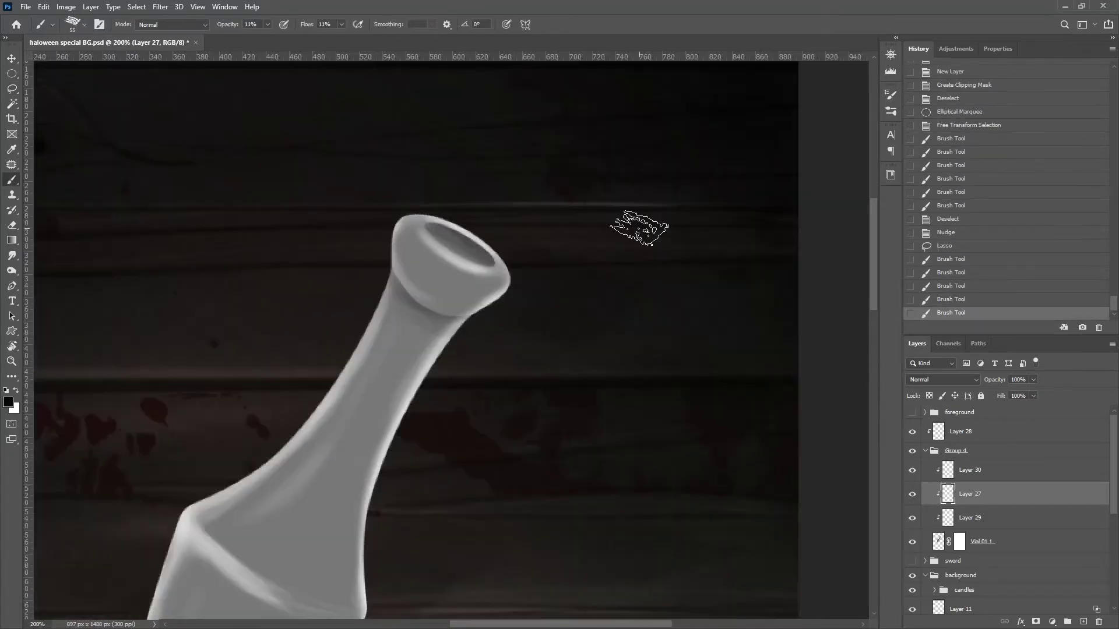
{"action": "left_click", "coordinate": [913, 495]}
{"action": "key", "text": "ctrl+z"}
{"action": "key", "text": "ctrl+z"}
{"action": "key", "text": "ctrl+z"}
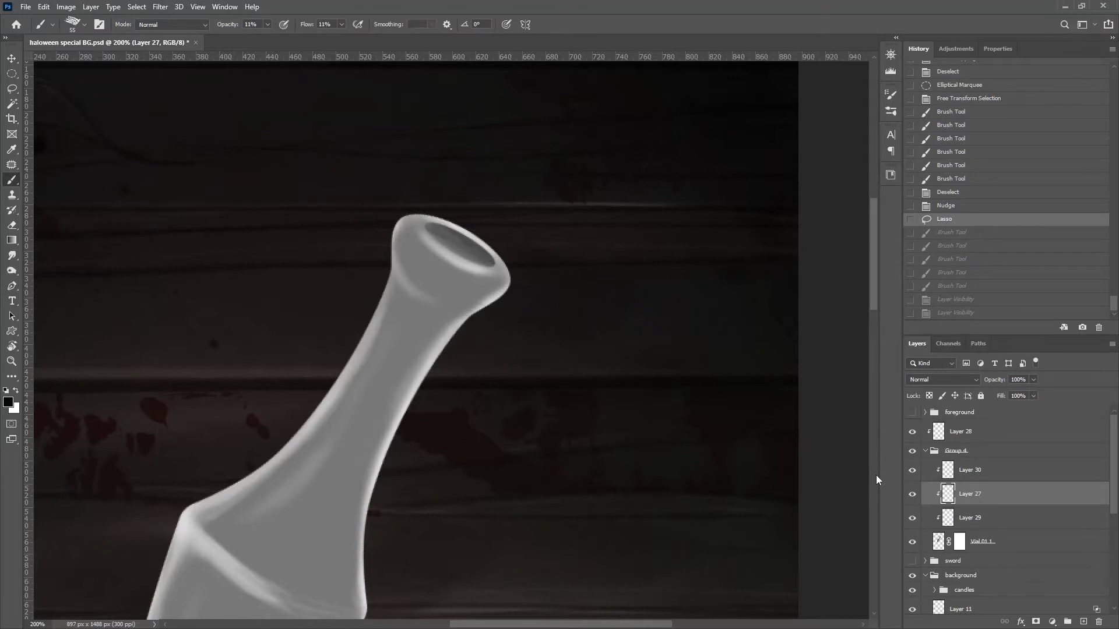
{"action": "key", "text": "ctrl+z"}
On a new layer clipped to the vial, brush shading inside a lasso just below the rim
{"action": "left_click", "coordinate": [1084, 623]}
{"action": "key", "text": "ctrl+alt+g"}
{"action": "key", "text": "l"}
{"action": "left_click_drag", "start_coordinate": [388, 257], "coordinate": [321, 258]}
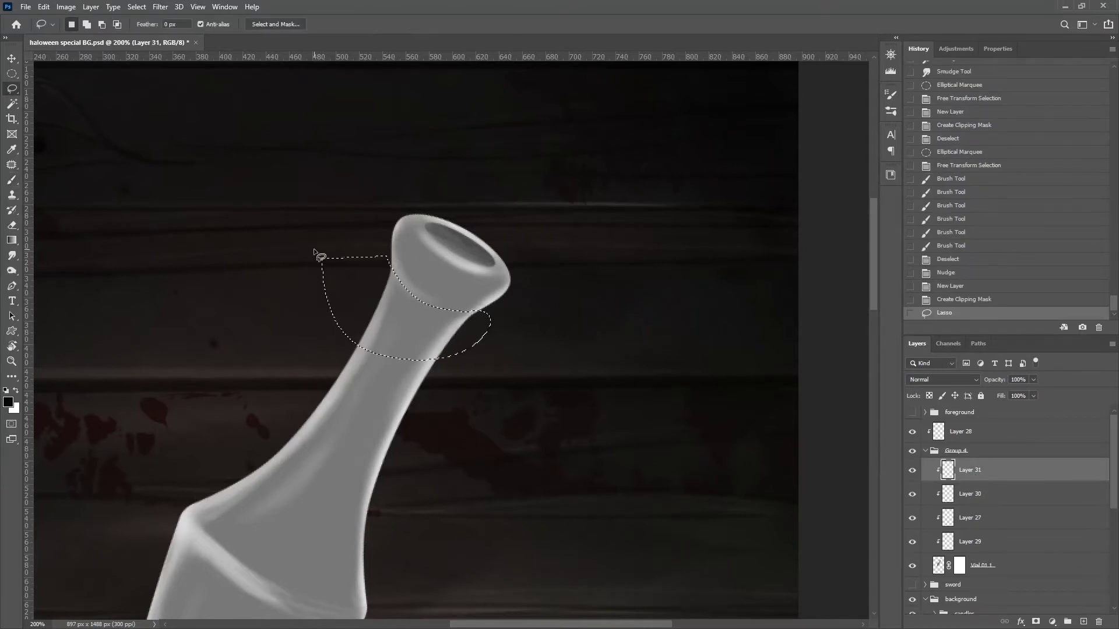
{"action": "key", "text": "b"}
{"action": "mouse_move", "coordinate": [470, 274]}
{"action": "left_mouse_down"}
{"action": "mouse_move", "coordinate": [516, 287]}
{"action": "mouse_move", "coordinate": [501, 289]}
{"action": "left_mouse_up"}
{"action": "left_click_drag", "start_coordinate": [478, 277], "coordinate": [498, 286]}
{"action": "left_click_drag", "start_coordinate": [487, 283], "coordinate": [507, 291]}
{"action": "left_click_drag", "start_coordinate": [481, 279], "coordinate": [496, 287]}
{"action": "key", "text": "ctrl+d"}
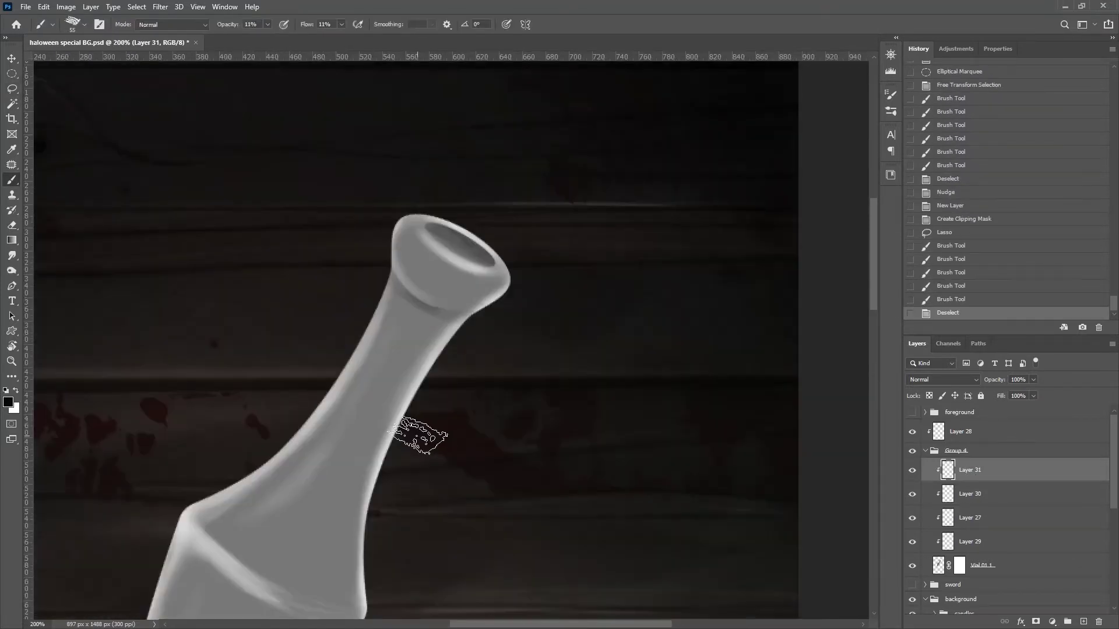
Warp the rim shading so it bends with the neck's curve
{"action": "key", "text": "ctrl+t"}
{"action": "right_click", "coordinate": [470, 311]}
{"action": "left_click", "coordinate": [495, 402]}
{"action": "left_click_drag", "start_coordinate": [472, 321], "coordinate": [465, 311]}
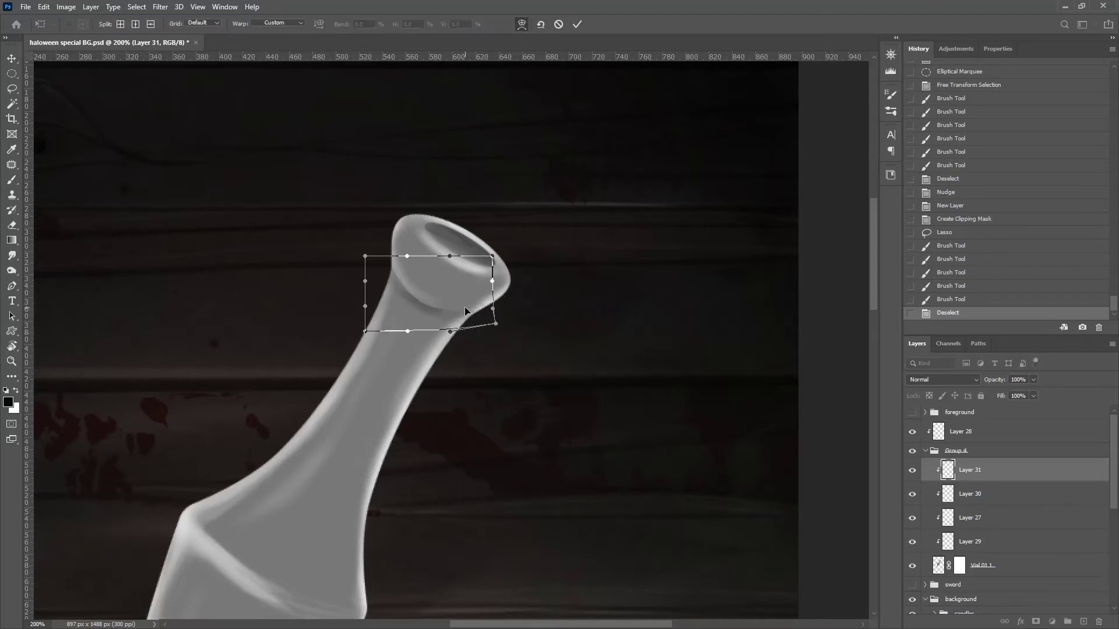
{"action": "key", "text": "Return"}
Erase stray shading around the neck and hide a layer to check the result
{"action": "key", "text": "e"}
{"action": "mouse_move", "coordinate": [505, 253]}
{"action": "left_mouse_down"}
{"action": "mouse_move", "coordinate": [478, 309]}
{"action": "mouse_move", "coordinate": [420, 362]}
{"action": "mouse_move", "coordinate": [443, 361]}
{"action": "left_mouse_up"}
{"action": "key", "text": "ctrl+minus"}
{"action": "key", "text": "bracketleft"}
{"action": "key", "text": "bracketleft"}
{"action": "key", "text": "bracketleft"}
{"action": "left_click", "coordinate": [990, 541]}
Erase faded glass along the edges of Layer 29, then paint soft white highlights on a new layer
{"action": "left_click", "coordinate": [913, 517]}
{"action": "left_click", "coordinate": [912, 518]}
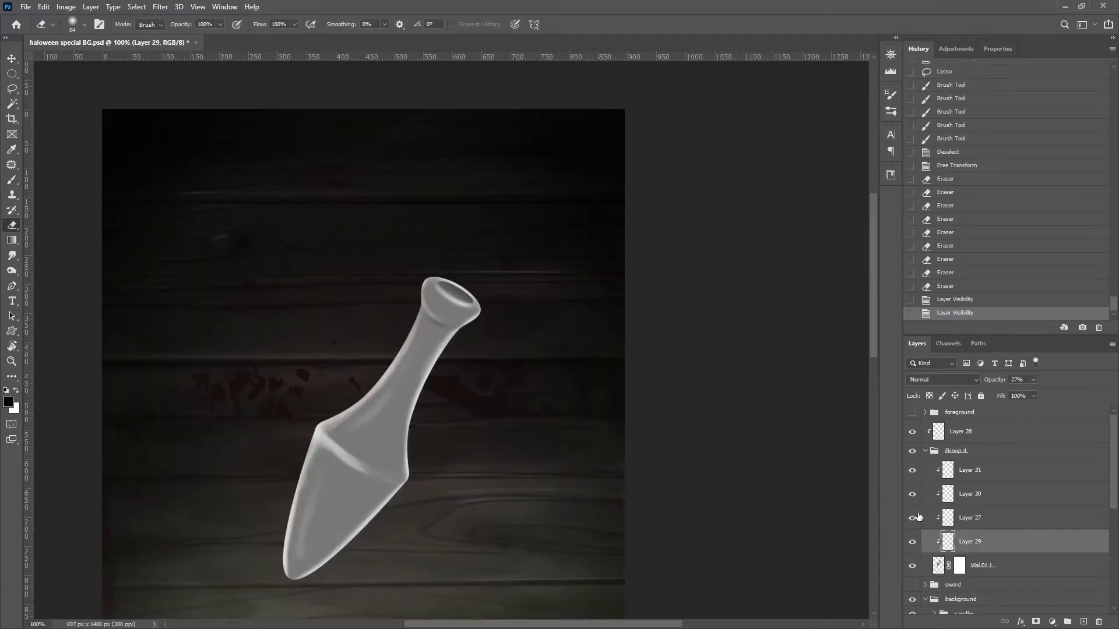
{"action": "left_click_drag", "start_coordinate": [335, 509], "coordinate": [401, 415]}
{"action": "left_click_drag", "start_coordinate": [504, 292], "coordinate": [433, 348]}
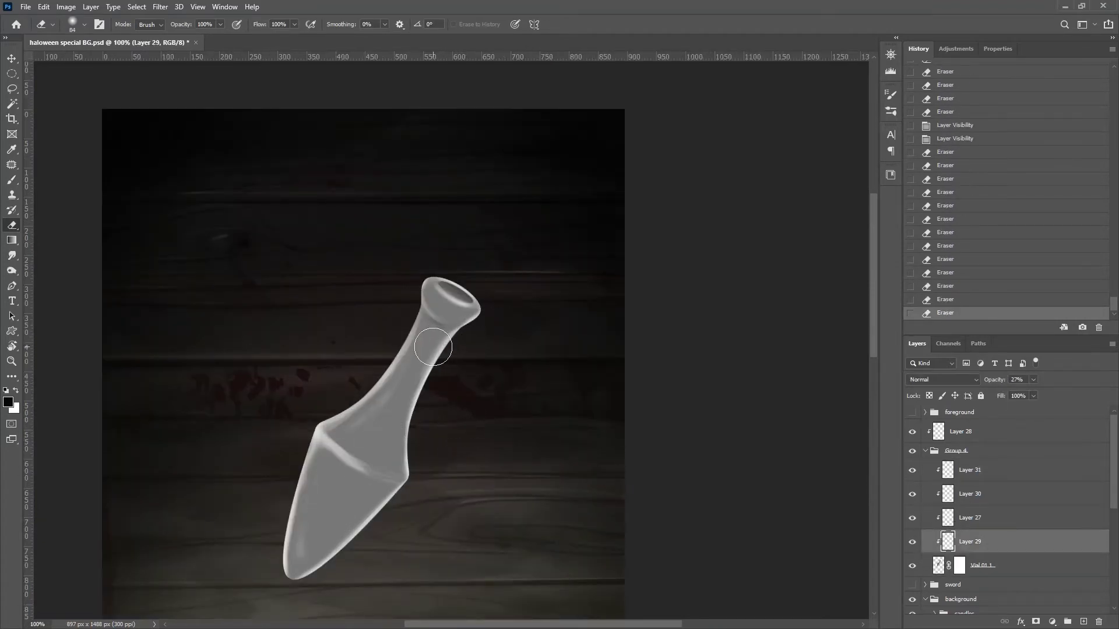
{"action": "key", "text": "ctrl+shift+alt+n"}
{"action": "key", "text": "b"}
{"action": "key", "text": "x"}
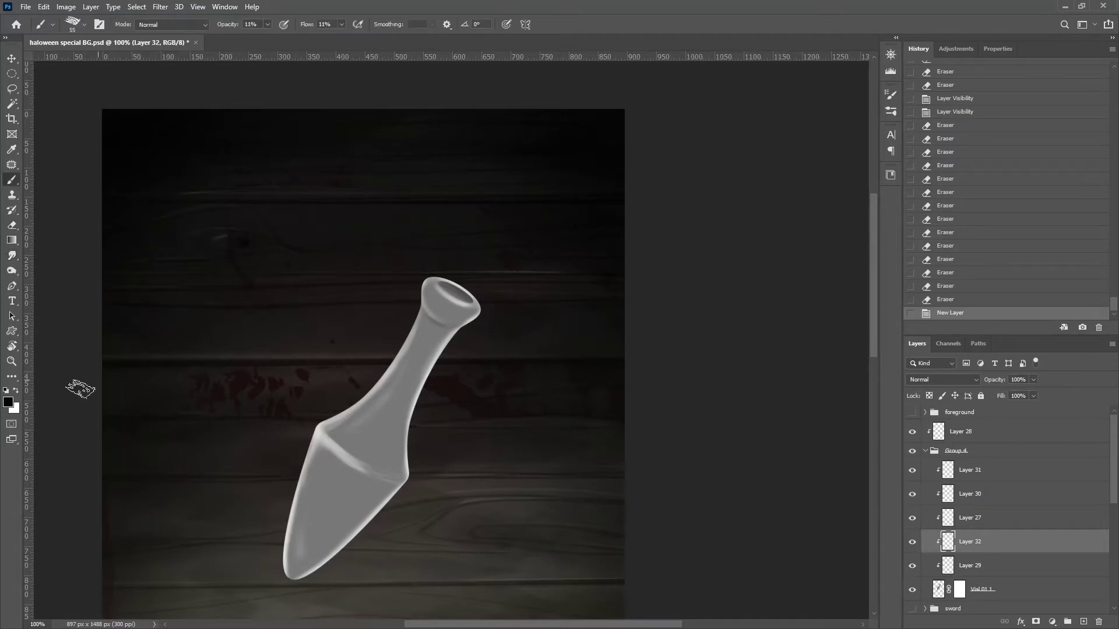
{"action": "mouse_move", "coordinate": [405, 398]}
{"action": "left_mouse_down"}
{"action": "mouse_move", "coordinate": [393, 449]}
{"action": "mouse_move", "coordinate": [431, 344]}
{"action": "left_mouse_up"}
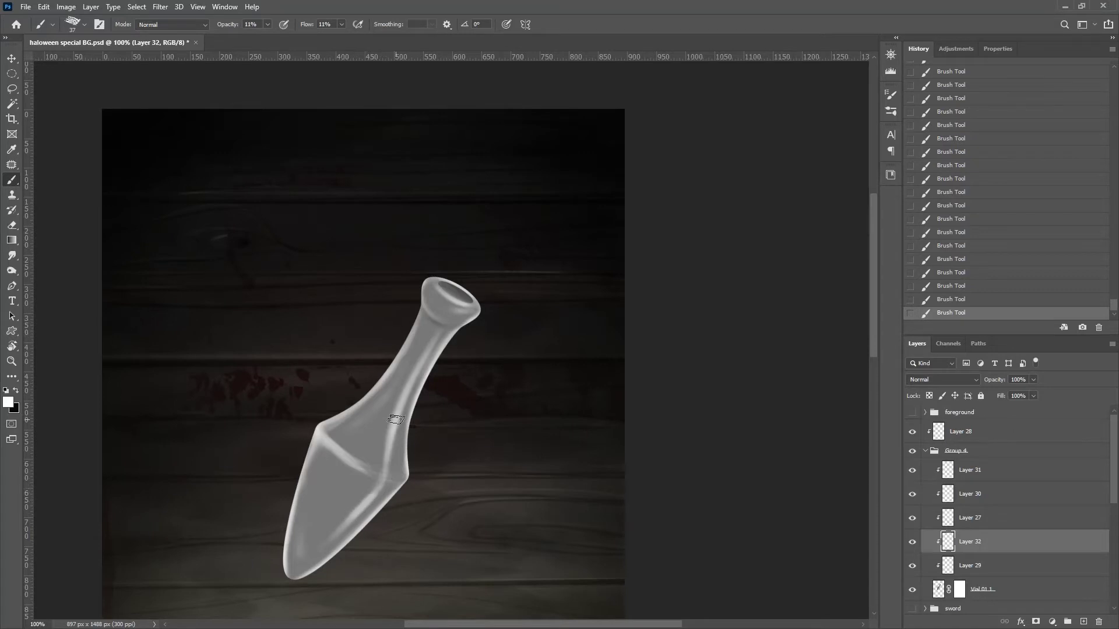
Trim parts of the white highlights with the Eraser, including the neck
{"action": "scroll", "coordinate": [396, 419], "scroll_direction": "down", "scroll_amount": 5}
{"action": "scroll", "coordinate": [395, 419], "scroll_direction": "left", "scroll_amount": 2}
{"action": "key", "text": "e"}
{"action": "left_click_drag", "start_coordinate": [490, 233], "coordinate": [429, 292]}
{"action": "left_click_drag", "start_coordinate": [537, 138], "coordinate": [539, 141]}
{"action": "key", "text": "ctrl+alt+z"}
{"action": "key", "text": "ctrl+alt+z"}
{"action": "key", "text": "ctrl+alt+z"}
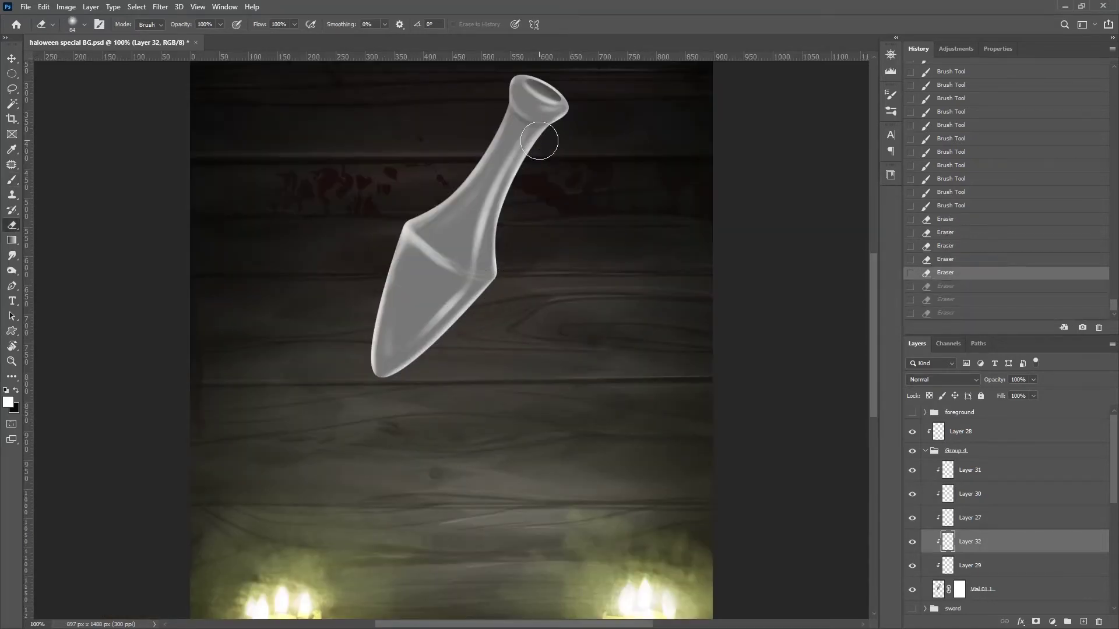
{"action": "key", "text": "ctrl+shift+z"}
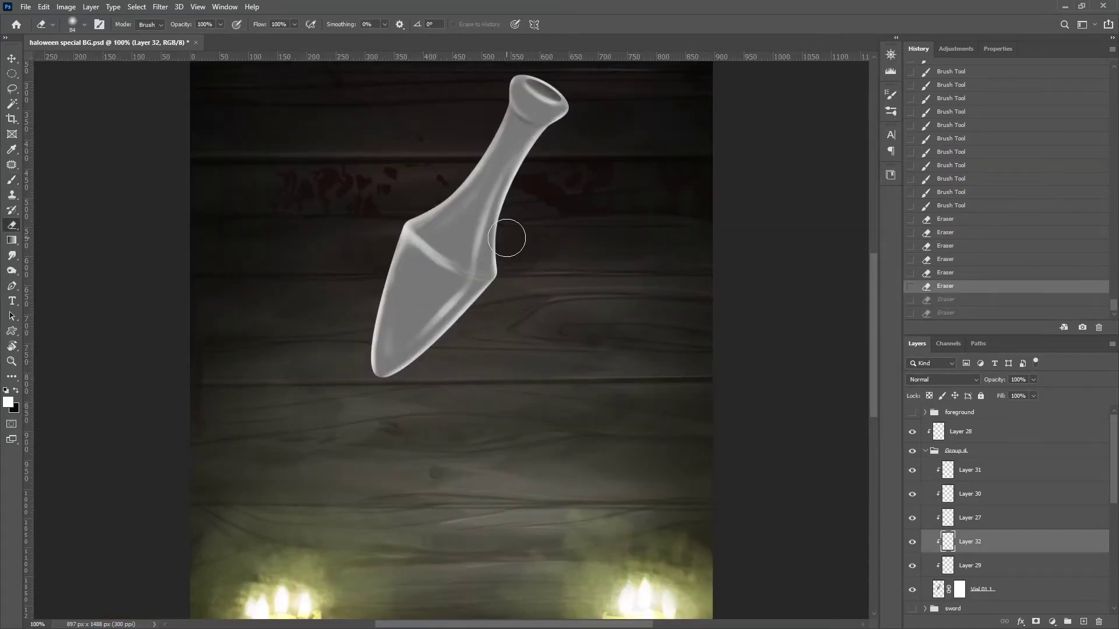
{"action": "left_click", "coordinate": [442, 415]}
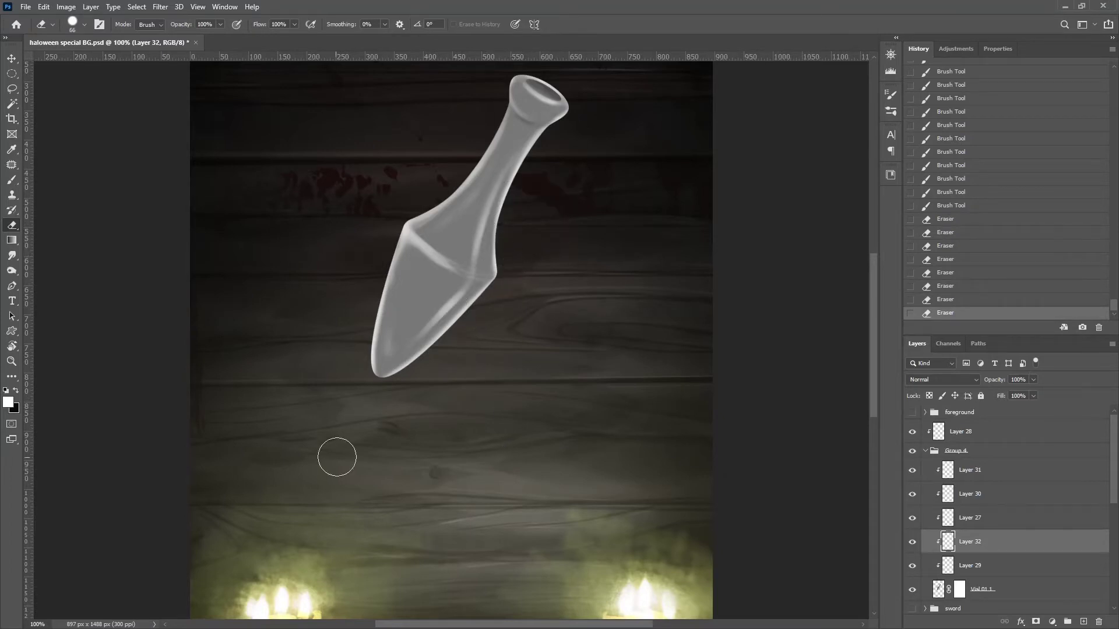
{"action": "key", "text": "ctrl+plus"}
Erase the highlight along the vial's left edge on Layer 27
{"action": "left_click", "coordinate": [912, 541]}
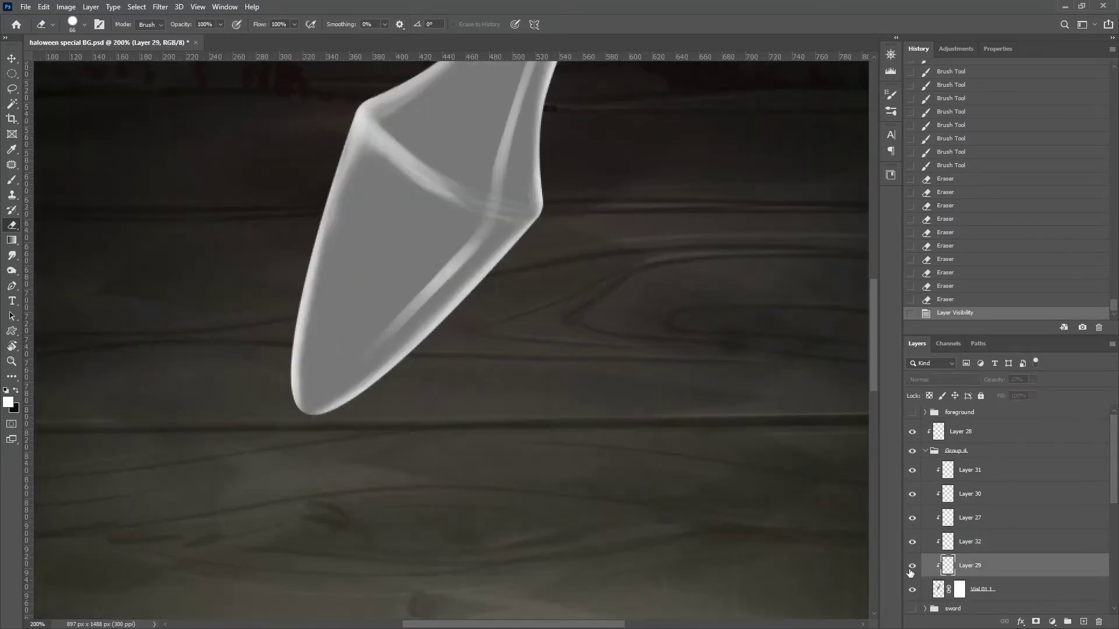
{"action": "left_click", "coordinate": [970, 517]}
{"action": "left_click_drag", "start_coordinate": [368, 193], "coordinate": [365, 275]}
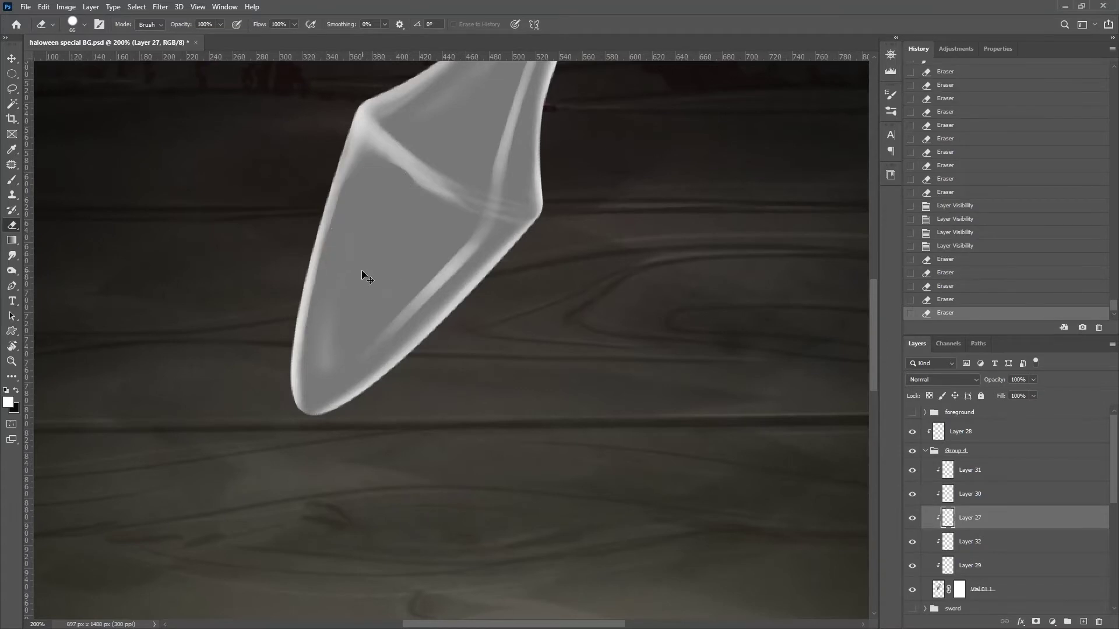
{"action": "key", "text": "ctrl+minus"}
{"action": "key", "text": "ctrl+minus"}
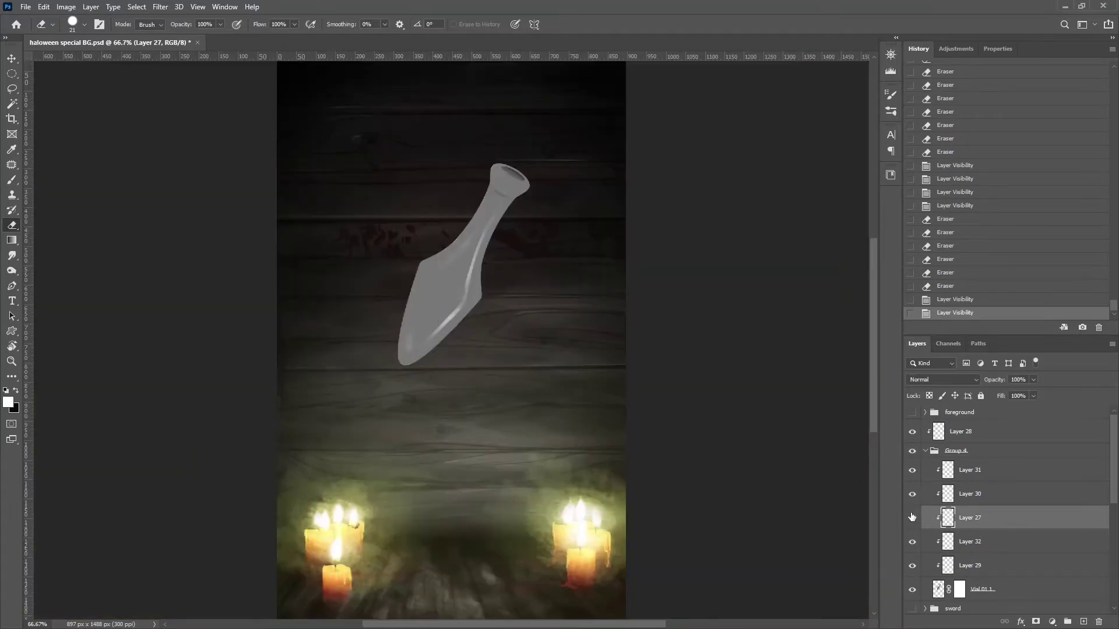
{"action": "key", "text": "ctrl+plus"}
{"action": "key", "text": "ctrl+plus"}
{"action": "key", "text": "ctrl+z"}
{"action": "key", "text": "ctrl+z"}
{"action": "key", "text": "ctrl+z"}
{"action": "key", "text": "ctrl+z"}
{"action": "key", "text": "ctrl+z"}
{"action": "key", "text": "ctrl+z"}
{"action": "left_click_drag", "start_coordinate": [350, 169], "coordinate": [373, 192]}
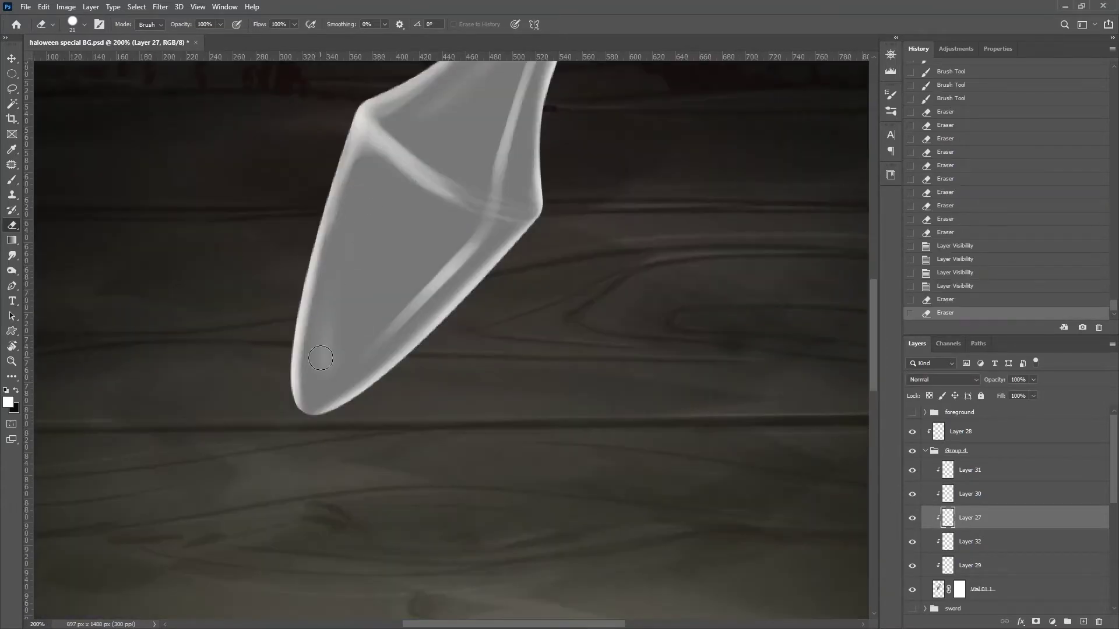
{"action": "left_click_drag", "start_coordinate": [309, 376], "coordinate": [326, 408]}
{"action": "left_click_drag", "start_coordinate": [314, 285], "coordinate": [312, 398]}
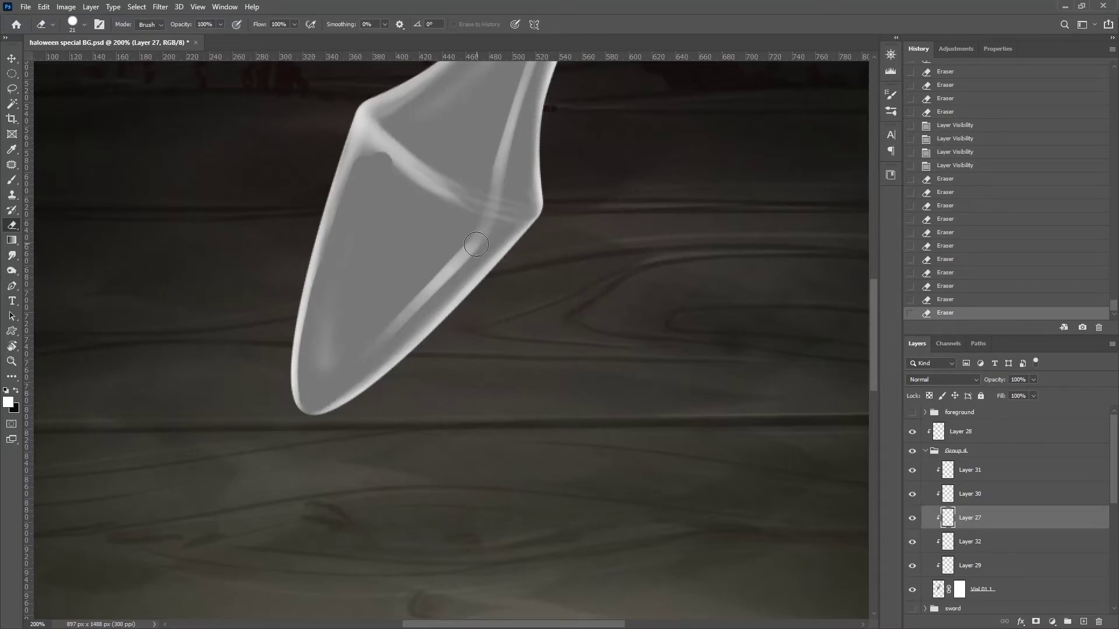
{"action": "key", "text": "ctrl+z"}
{"action": "key", "text": "ctrl+z"}
{"action": "key", "text": "ctrl+z"}
{"action": "key", "text": "ctrl+shift+z"}
{"action": "key", "text": "ctrl+shift+z"}
{"action": "key", "text": "ctrl+shift+z"}
Erase highlight along the vial's lower-right and bottom edges, comparing before and after
{"action": "left_click_drag", "start_coordinate": [396, 350], "coordinate": [460, 286]}
{"action": "left_click_drag", "start_coordinate": [422, 330], "coordinate": [506, 230]}
{"action": "left_click_drag", "start_coordinate": [360, 371], "coordinate": [318, 403]}
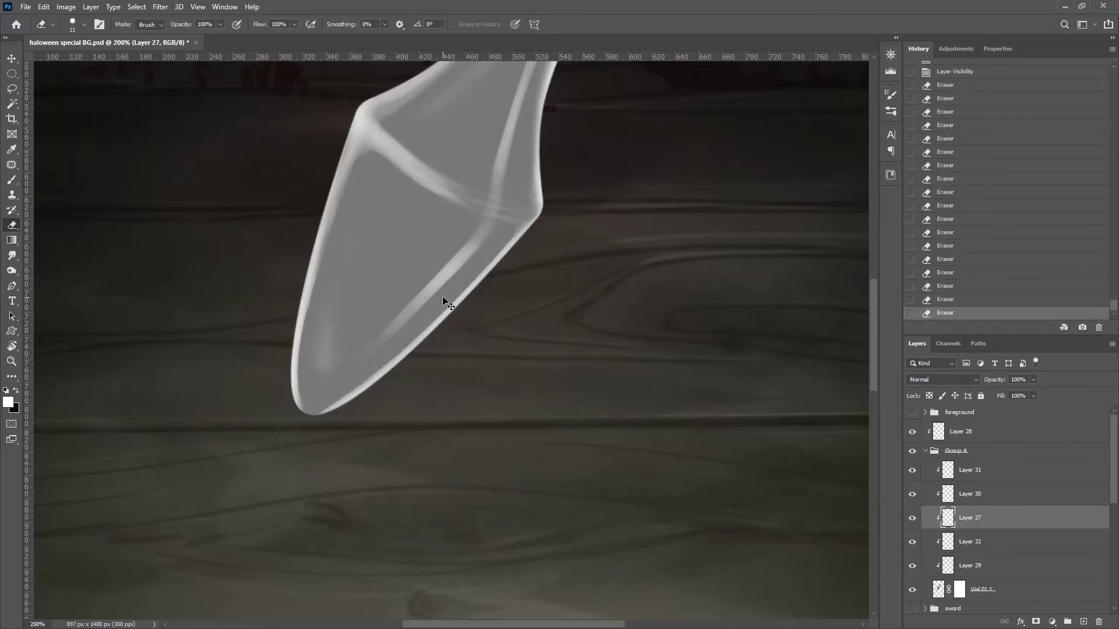
{"action": "left_click", "coordinate": [320, 401]}
{"action": "key", "text": "ctrl+minus"}
{"action": "key", "text": "ctrl+z"}
{"action": "key", "text": "ctrl+z"}
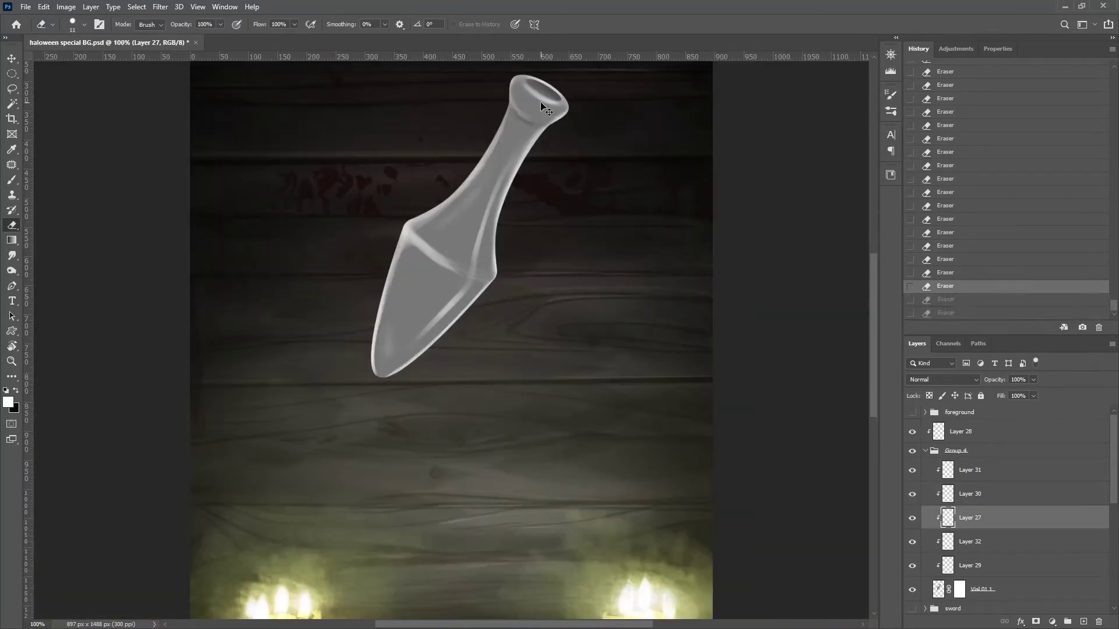
{"action": "key", "text": "ctrl+z"}
{"action": "key", "text": "ctrl+z"}
{"action": "key", "text": "ctrl+shift+z"}
{"action": "key", "text": "ctrl+shift+z"}
{"action": "key", "text": "ctrl+shift+z"}
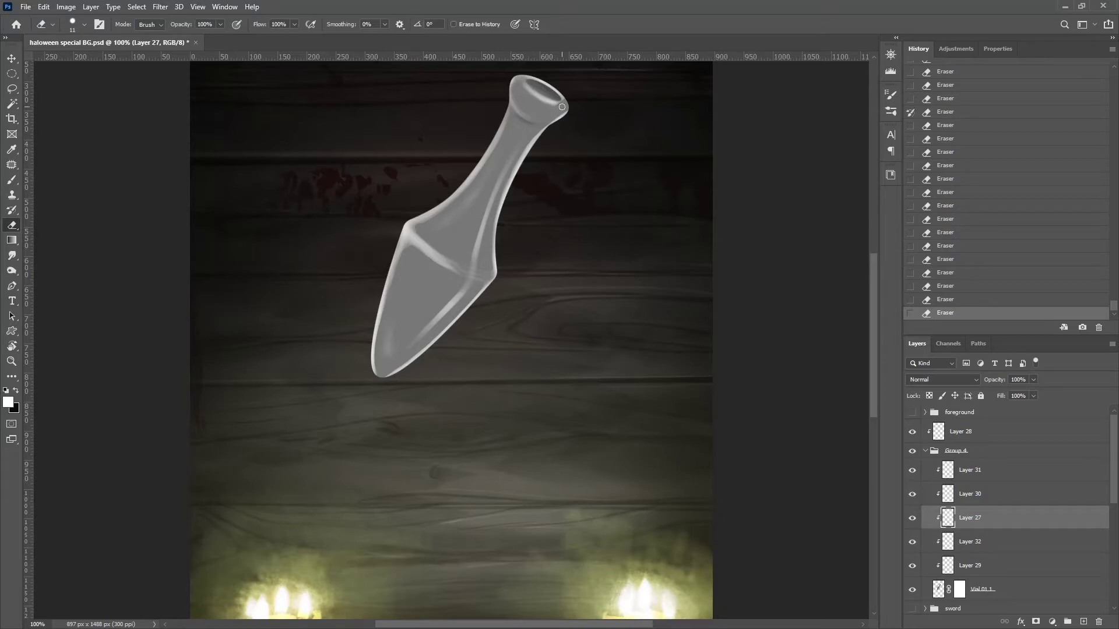
Erase highlight from the vial's shoulder up toward the neck, comparing the earlier states
{"action": "key", "text": "y"}
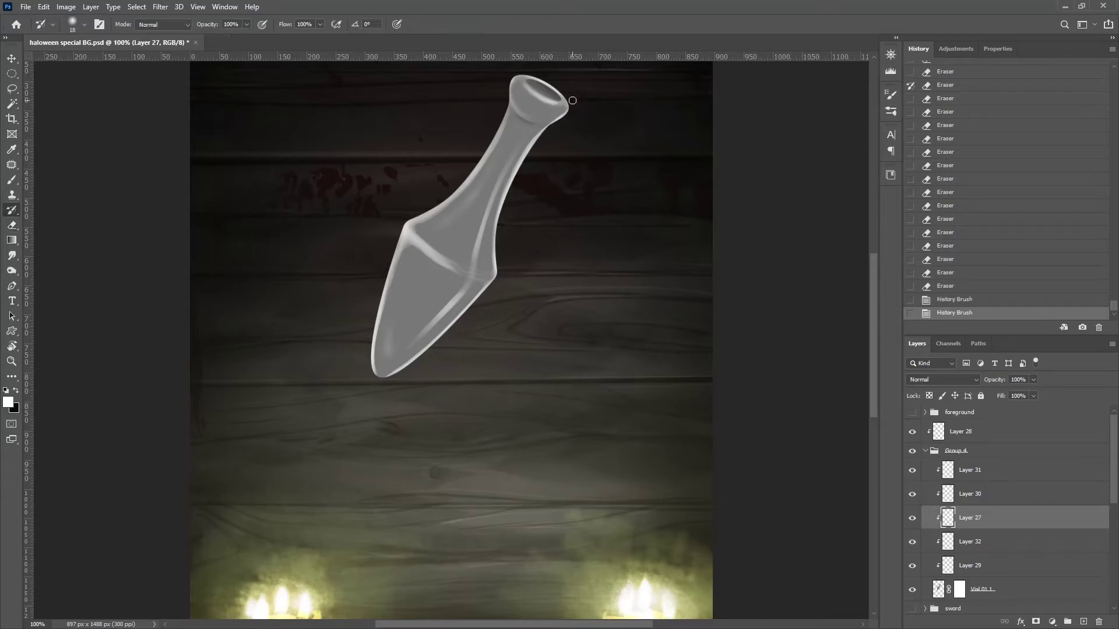
{"action": "key", "text": "ctrl+comma"}
{"action": "key", "text": "ctrl+comma"}
{"action": "key", "text": "ctrl+plus"}
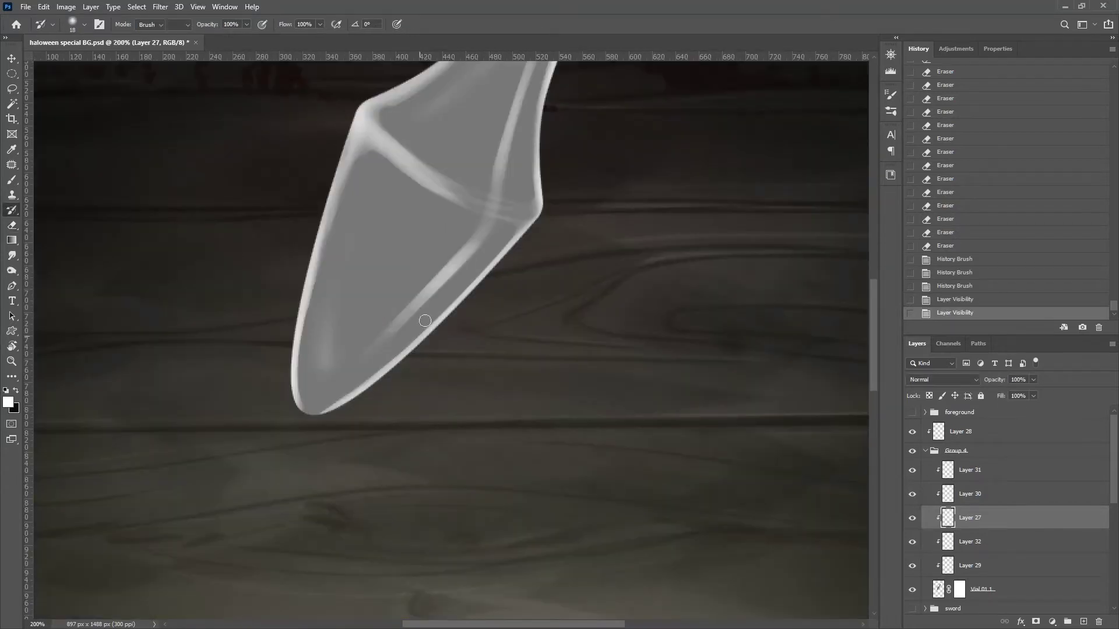
{"action": "key", "text": "e"}
{"action": "left_click_drag", "start_coordinate": [512, 230], "coordinate": [525, 245]}
{"action": "left_click_drag", "start_coordinate": [408, 116], "coordinate": [411, 140]}
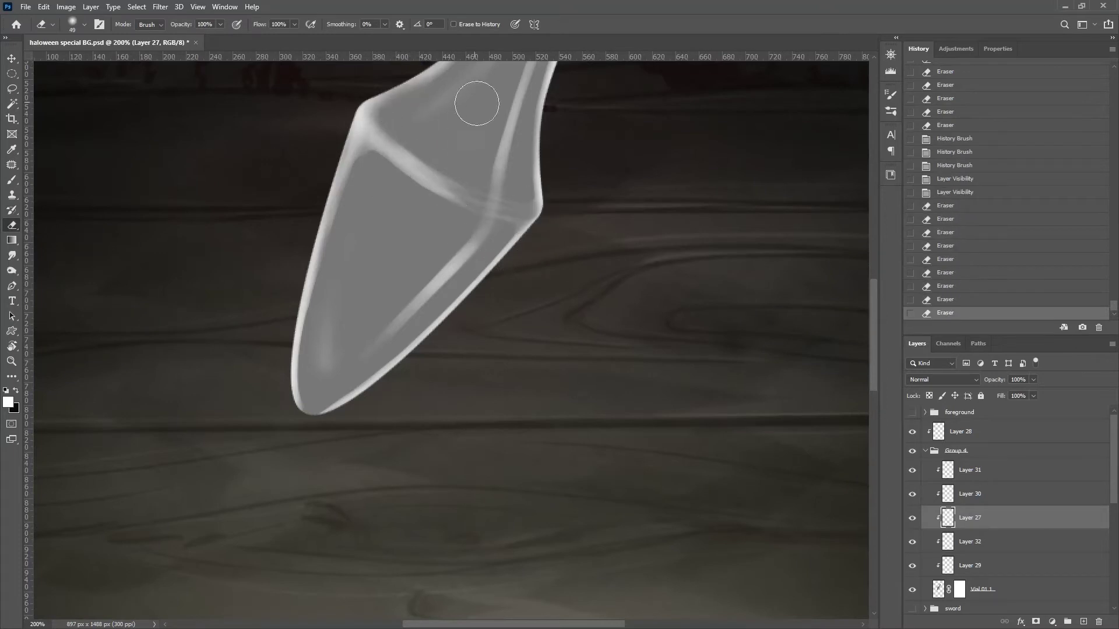
{"action": "left_click_drag", "start_coordinate": [475, 100], "coordinate": [486, 157]}
{"action": "key", "text": "ctrl+minus"}
{"action": "key", "text": "ctrl+alt+z"}
{"action": "key", "text": "ctrl+alt+z"}
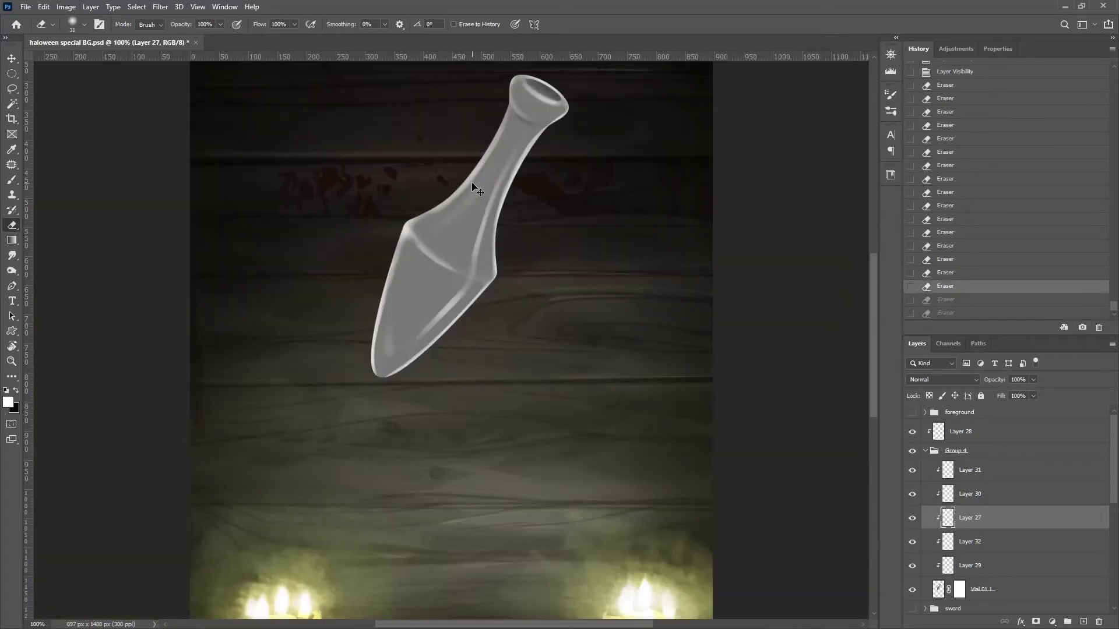
{"action": "key", "text": "ctrl+alt+z"}
{"action": "key", "text": "ctrl+alt+z"}
{"action": "key", "text": "ctrl+shift+z"}
{"action": "key", "text": "ctrl+shift+z"}
{"action": "key", "text": "ctrl+shift+z"}
Select the highlight layers starting from Layer 31
{"action": "scroll", "coordinate": [431, 240], "scroll_direction": "down", "scroll_amount": 1}
{"action": "scroll", "coordinate": [443, 227], "scroll_direction": "up", "scroll_amount": 2}
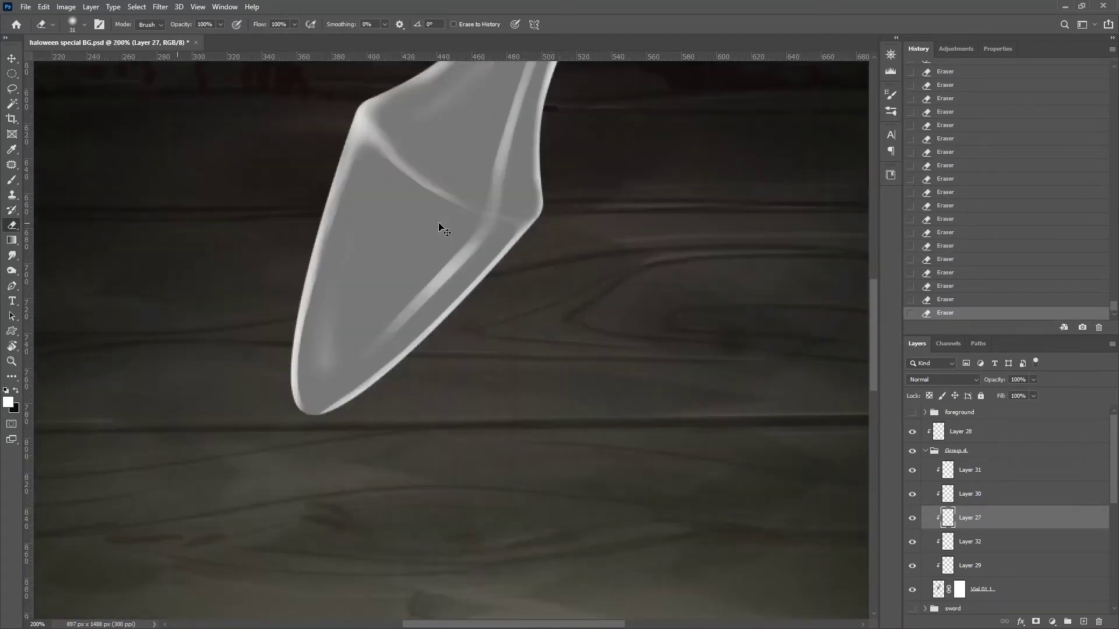
{"action": "scroll", "coordinate": [482, 345], "scroll_direction": "up", "scroll_amount": 1}
{"action": "scroll", "coordinate": [483, 351], "scroll_direction": "down", "scroll_amount": 3}
{"action": "left_click", "coordinate": [991, 566]}
Group Layers 31 through 29 into Group 5 and mask it to the vial shape
{"action": "left_click", "coordinate": [991, 470], "text": "shift"}
{"action": "key", "text": "ctrl+g"}
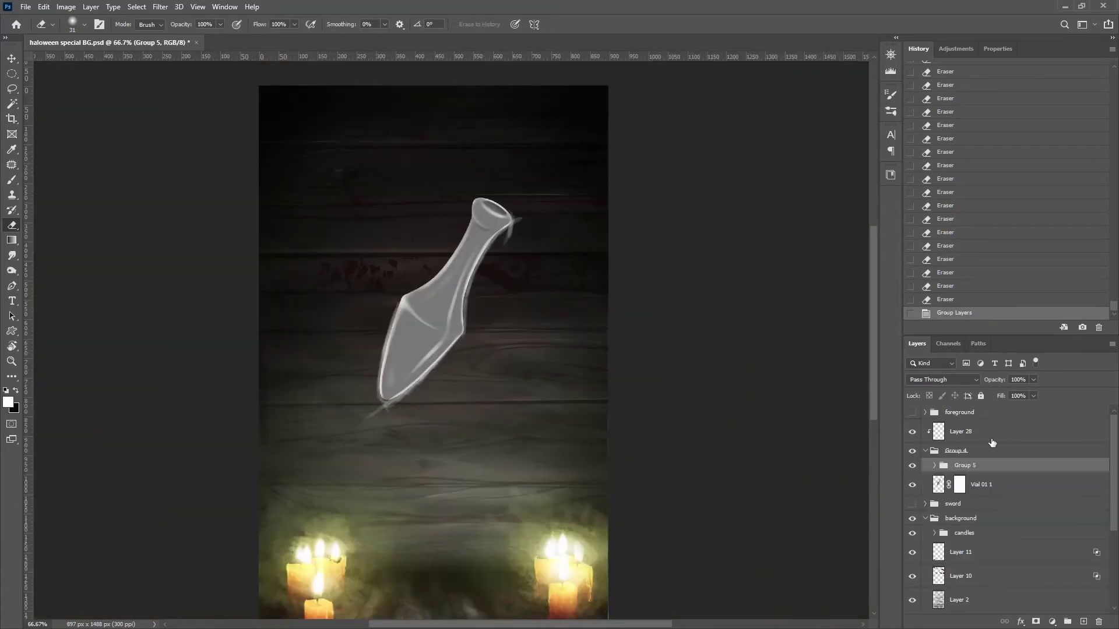
{"action": "left_click", "coordinate": [939, 485], "text": "ctrl"}
{"action": "left_click", "coordinate": [1036, 621]}
Lower Vial 01 1 to 47% opacity and add a new empty layer in Group 5
{"action": "left_click", "coordinate": [937, 495]}
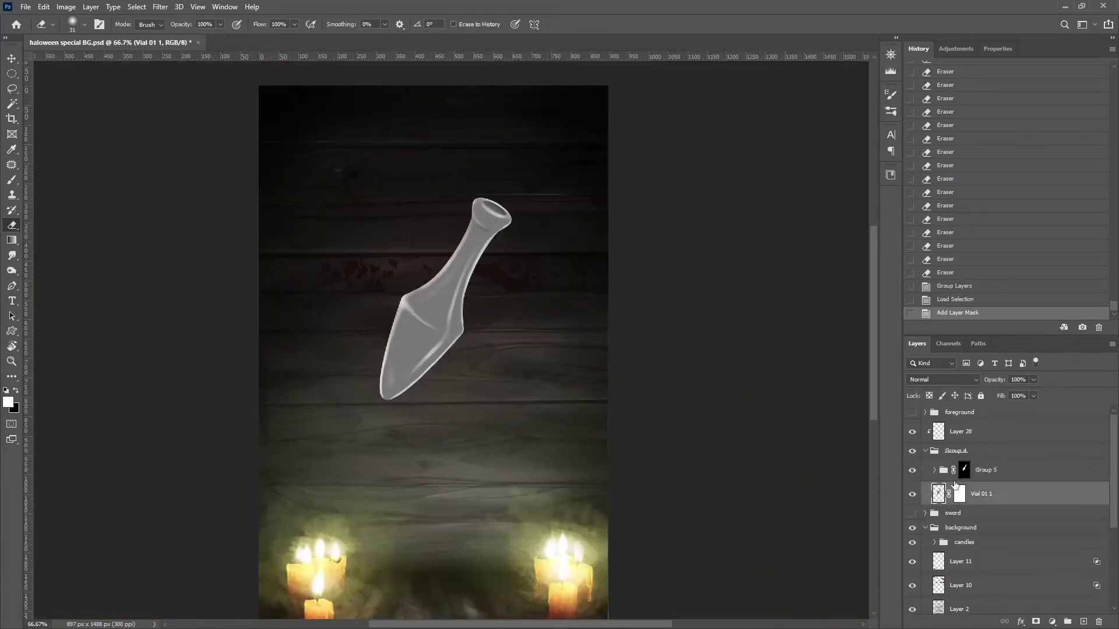
{"action": "left_click_drag", "start_coordinate": [1033, 379], "coordinate": [1004, 395]}
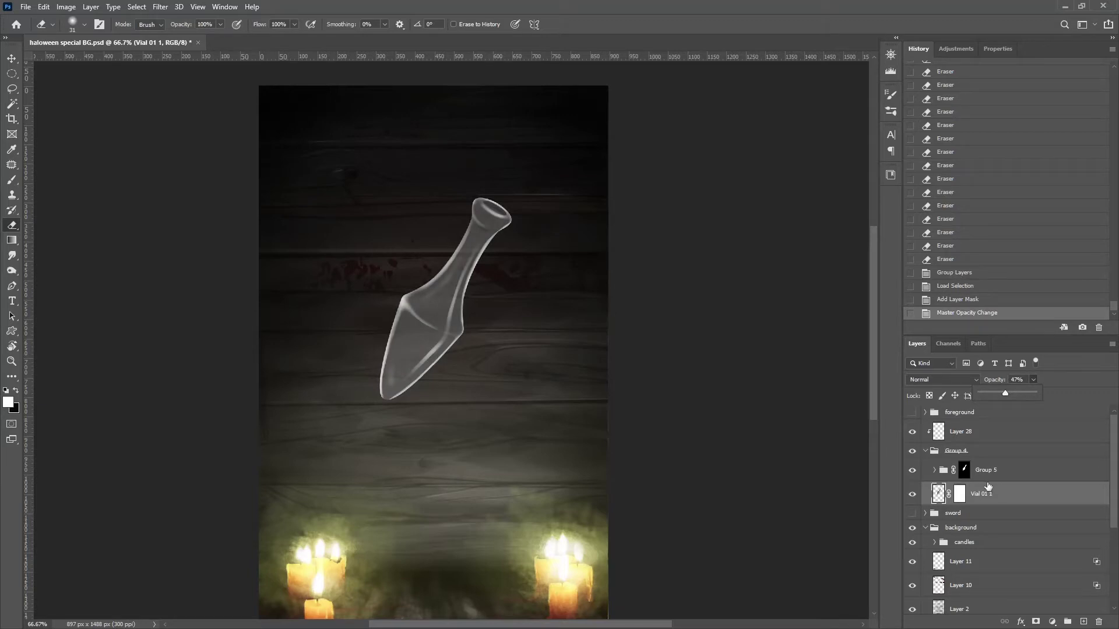
{"action": "left_click", "coordinate": [934, 470]}
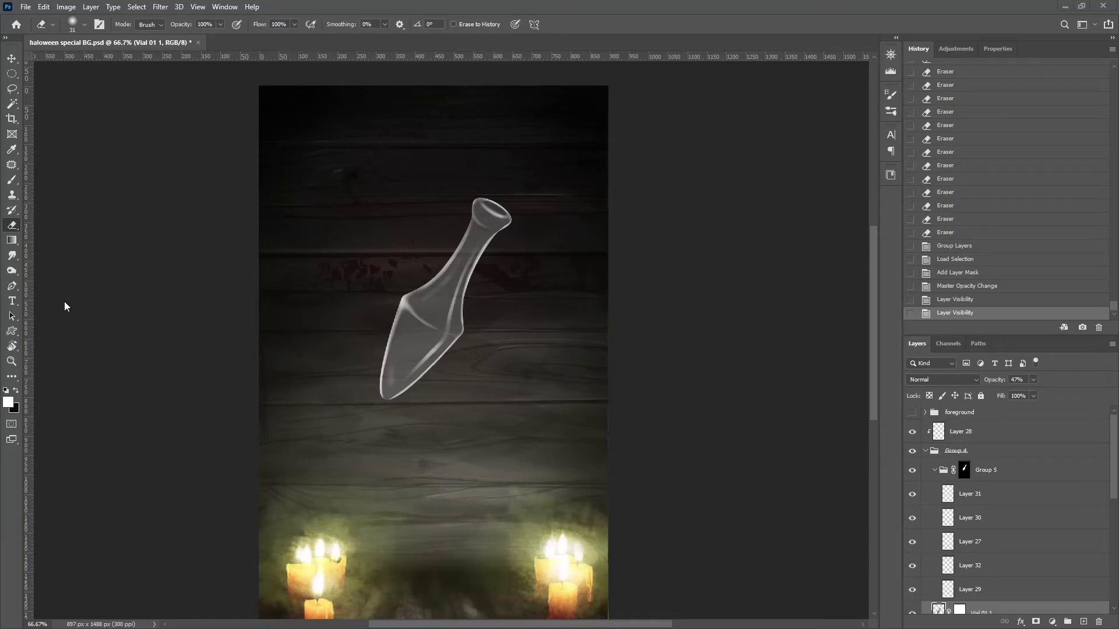
{"action": "left_click_drag", "start_coordinate": [1111, 477], "coordinate": [1111, 507]}
{"action": "left_click", "coordinate": [1084, 622]}
Move the new layer below the highlights and try an oval selection for the liquid surface
{"action": "left_click_drag", "start_coordinate": [979, 532], "coordinate": [979, 545]}
{"action": "left_click", "coordinate": [11, 73]}
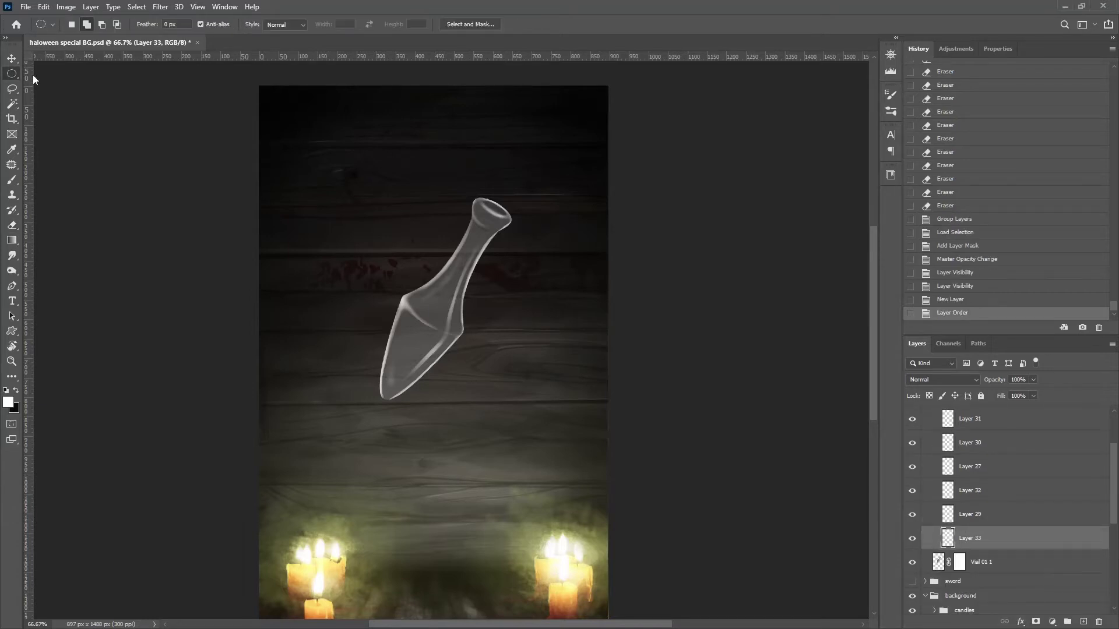
{"action": "key", "text": "ctrl+plus"}
{"action": "mouse_move", "coordinate": [454, 276]}
{"action": "left_mouse_down"}
{"action": "mouse_move", "coordinate": [288, 266]}
{"action": "mouse_move", "coordinate": [483, 290]}
{"action": "left_mouse_up"}
{"action": "key", "text": "ctrl+z"}
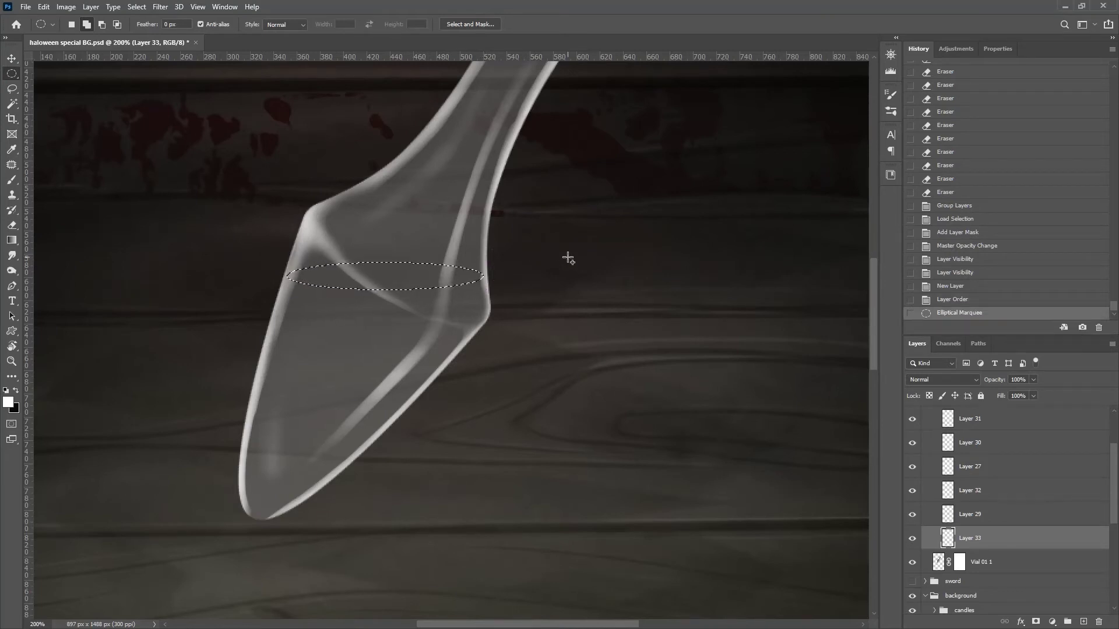
Fill the oval liquid surface with solid green at full brush opacity and flow
{"action": "left_click", "coordinate": [8, 402]}
{"action": "left_click", "coordinate": [777, 292]}
{"action": "left_click", "coordinate": [880, 196]}
{"action": "key", "text": "b"}
{"action": "left_click", "coordinate": [354, 261]}
{"action": "left_click", "coordinate": [353, 310]}
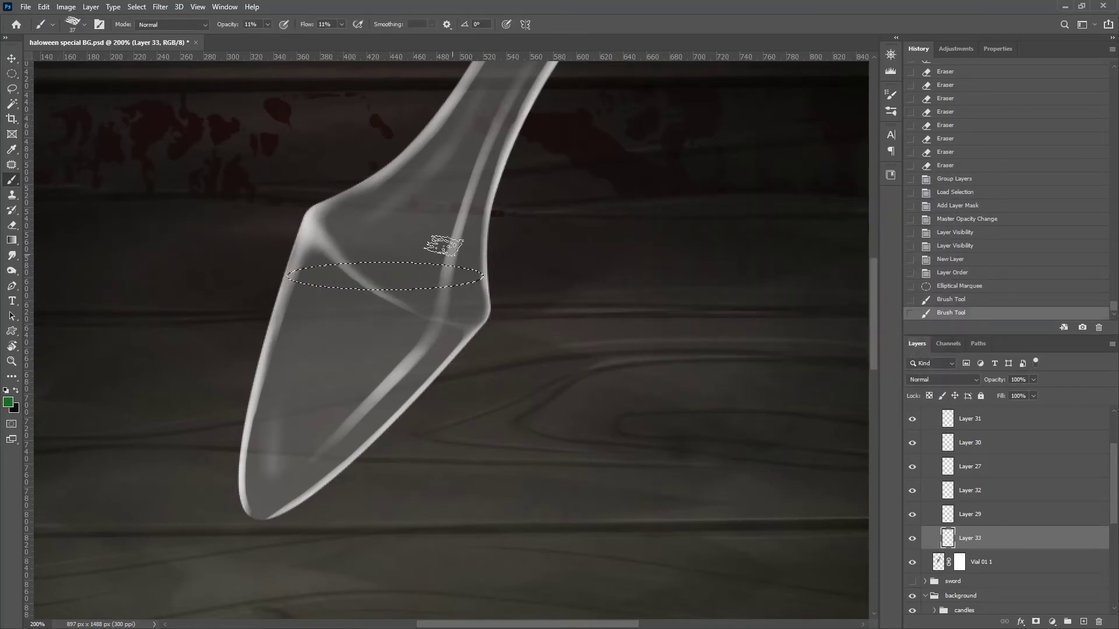
{"action": "key", "text": "0"}
{"action": "key", "text": "shift+0"}
{"action": "left_click_drag", "start_coordinate": [294, 273], "coordinate": [362, 263]}
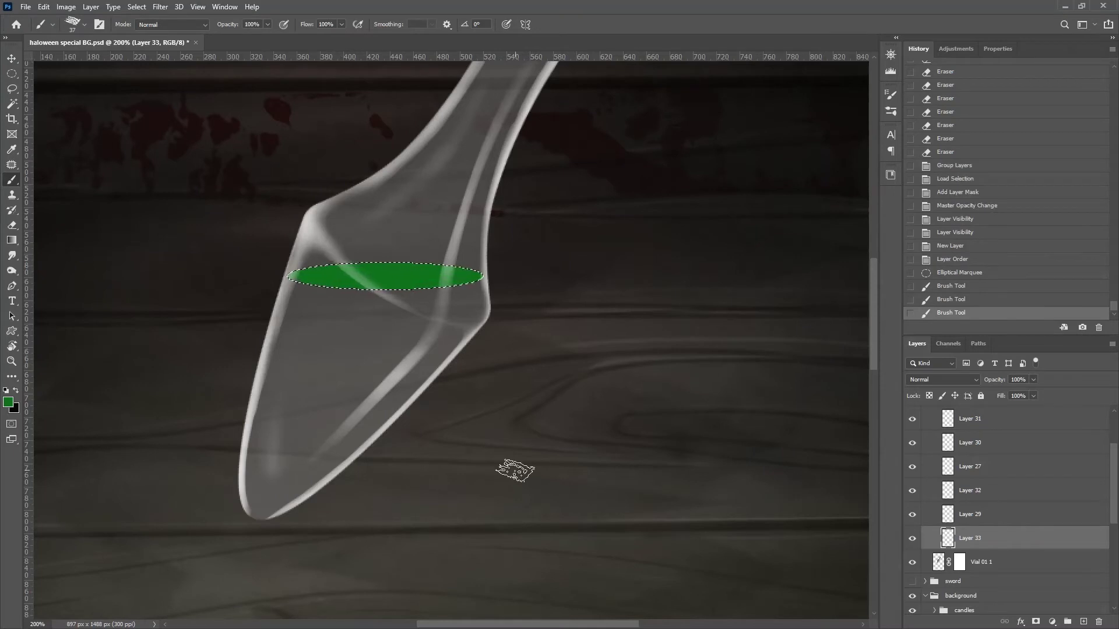
{"action": "key", "text": "ctrl+d"}
Paint green liquid filling the bottom of the vial
{"action": "mouse_move", "coordinate": [291, 278]}
{"action": "left_mouse_down"}
{"action": "mouse_move", "coordinate": [252, 484]}
{"action": "mouse_move", "coordinate": [350, 414]}
{"action": "left_mouse_up"}
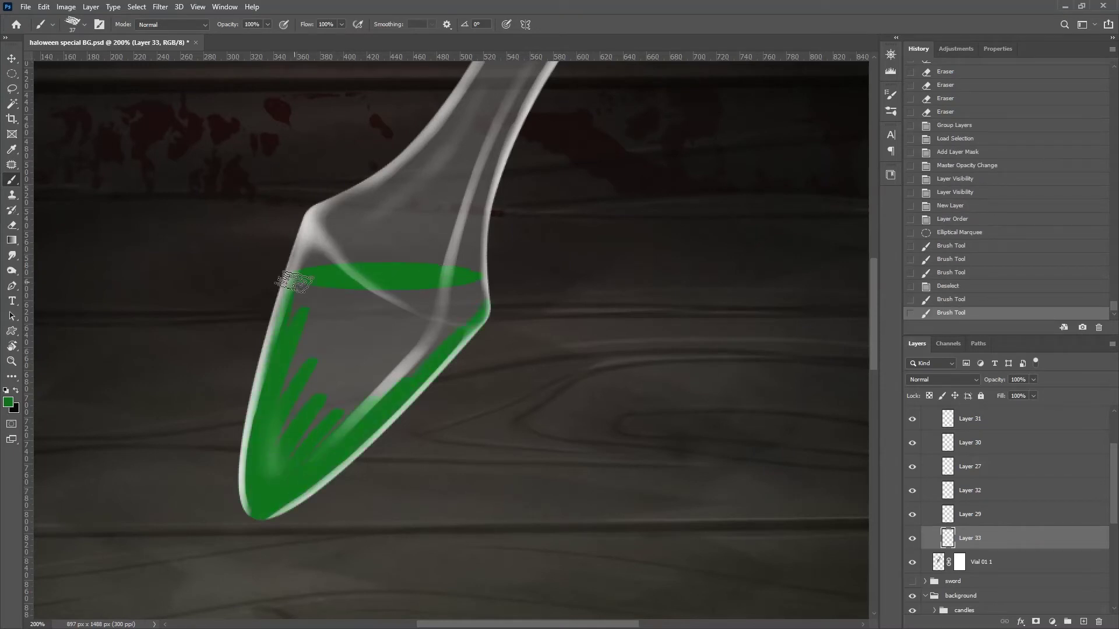
{"action": "left_click_drag", "start_coordinate": [274, 513], "coordinate": [484, 303]}
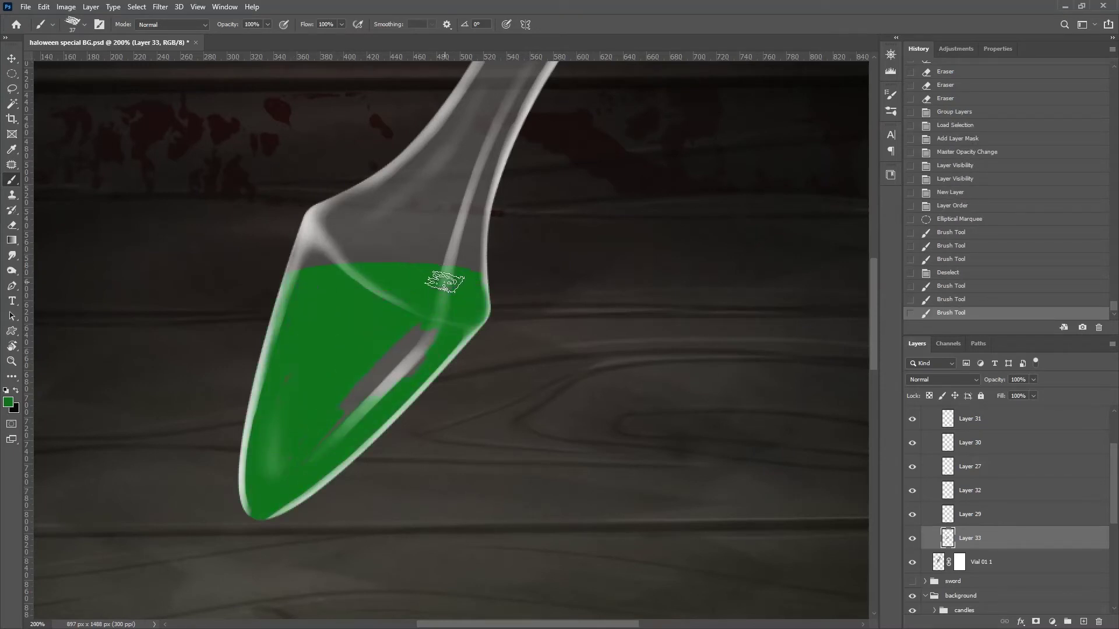
{"action": "mouse_move", "coordinate": [445, 282]}
{"action": "left_mouse_down"}
{"action": "mouse_move", "coordinate": [408, 357]}
{"action": "mouse_move", "coordinate": [374, 342]}
{"action": "mouse_move", "coordinate": [422, 364]}
{"action": "left_mouse_up"}
Brush a faint lighter-green rim along the liquid surface at 24% opacity, 36% flow
{"action": "left_click", "coordinate": [16, 392]}
{"action": "left_click", "coordinate": [911, 200]}
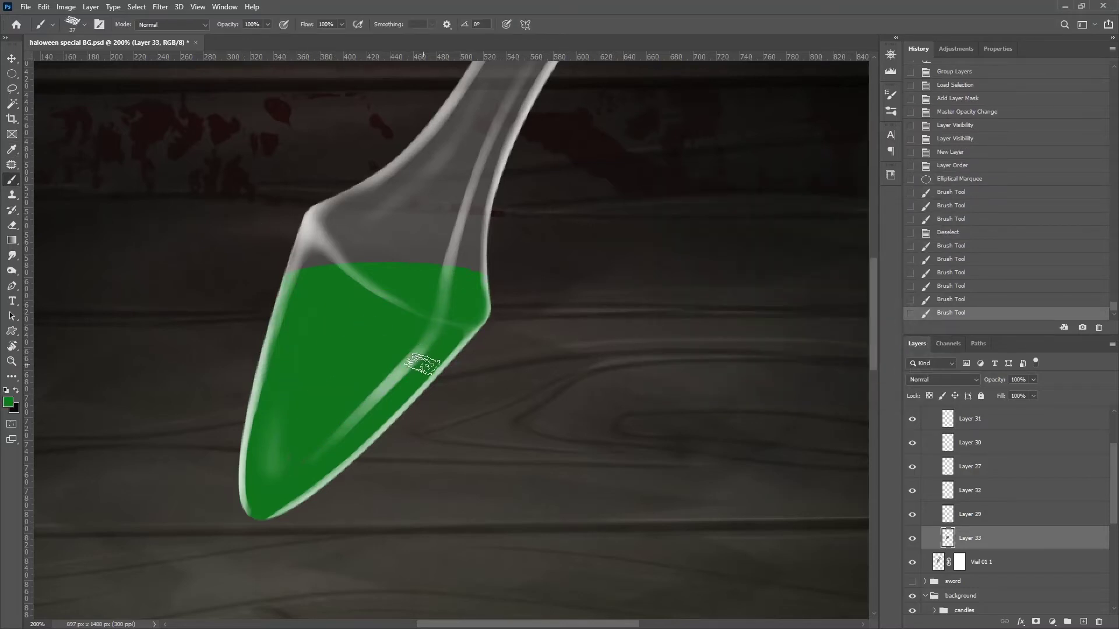
{"action": "left_click", "coordinate": [9, 402]}
{"action": "key", "text": "Return"}
{"action": "left_click_drag", "start_coordinate": [292, 280], "coordinate": [470, 312]}
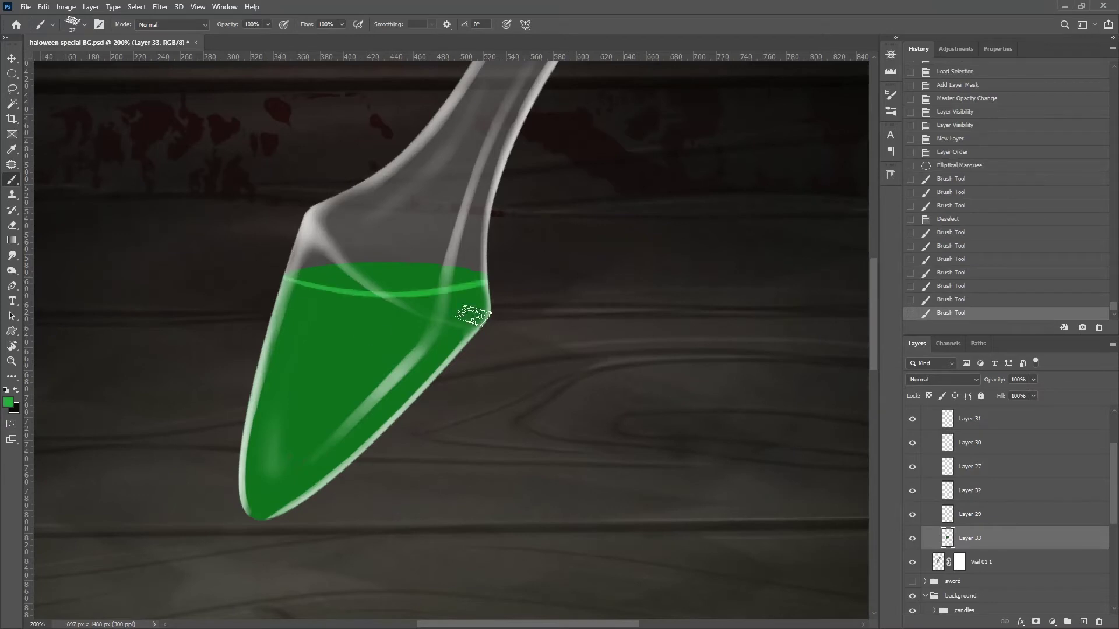
{"action": "key", "text": "ctrl+z"}
{"action": "key", "text": "2"}
{"action": "key", "text": "4"}
{"action": "key", "text": "shift+3"}
{"action": "key", "text": "shift+6"}
{"action": "mouse_move", "coordinate": [310, 283]}
{"action": "left_mouse_down"}
{"action": "mouse_move", "coordinate": [313, 295]}
{"action": "mouse_move", "coordinate": [486, 289]}
{"action": "mouse_move", "coordinate": [307, 282]}
{"action": "left_mouse_up"}
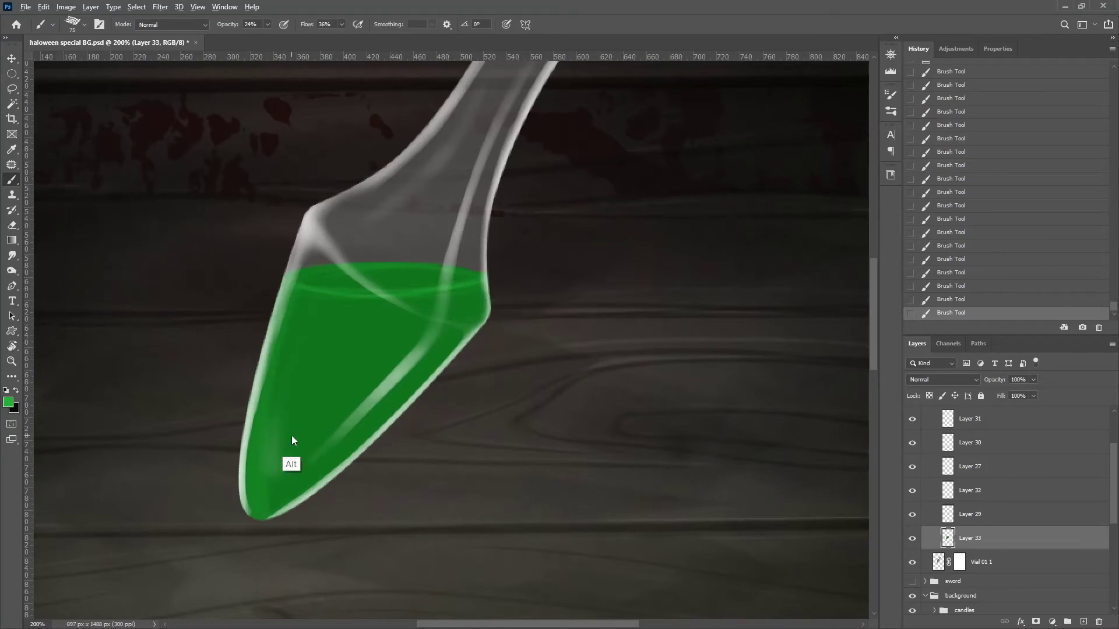
Paint Color Dodge glow on the lower-left liquid and along the liquid surface rim
{"action": "left_click", "coordinate": [172, 25]}
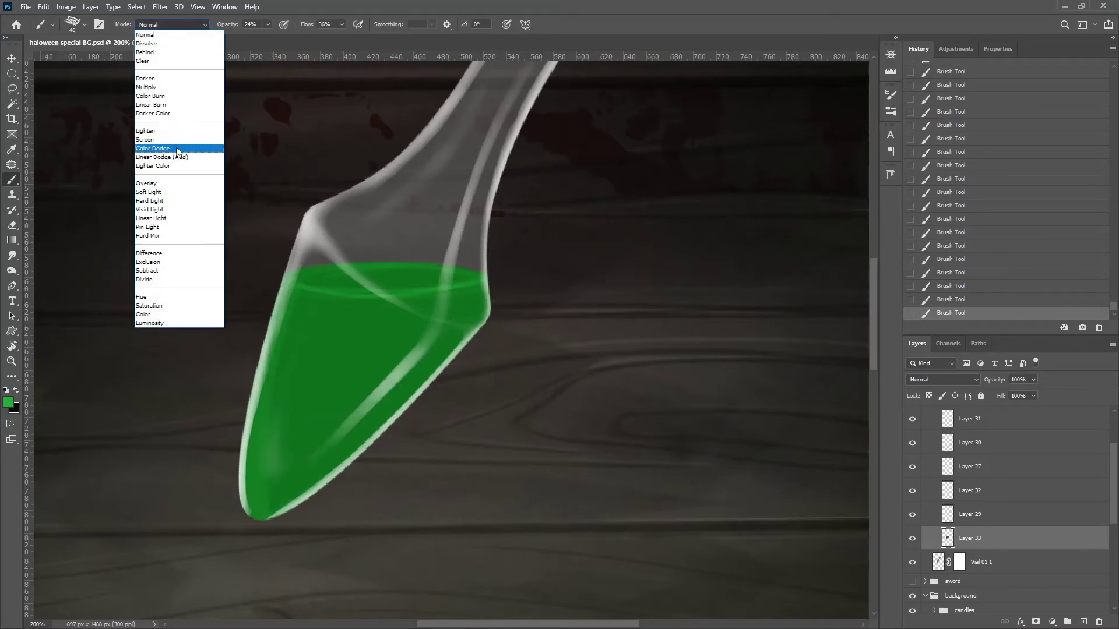
{"action": "left_click", "coordinate": [178, 149]}
{"action": "left_click_drag", "start_coordinate": [278, 466], "coordinate": [272, 438]}
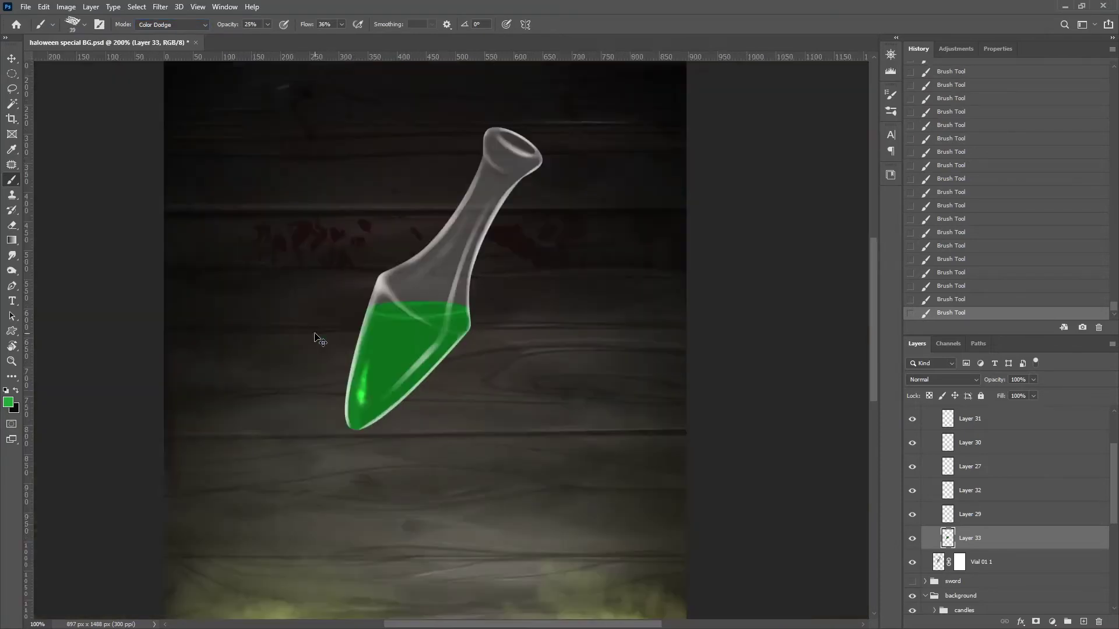
{"action": "key", "text": "ctrl+minus"}
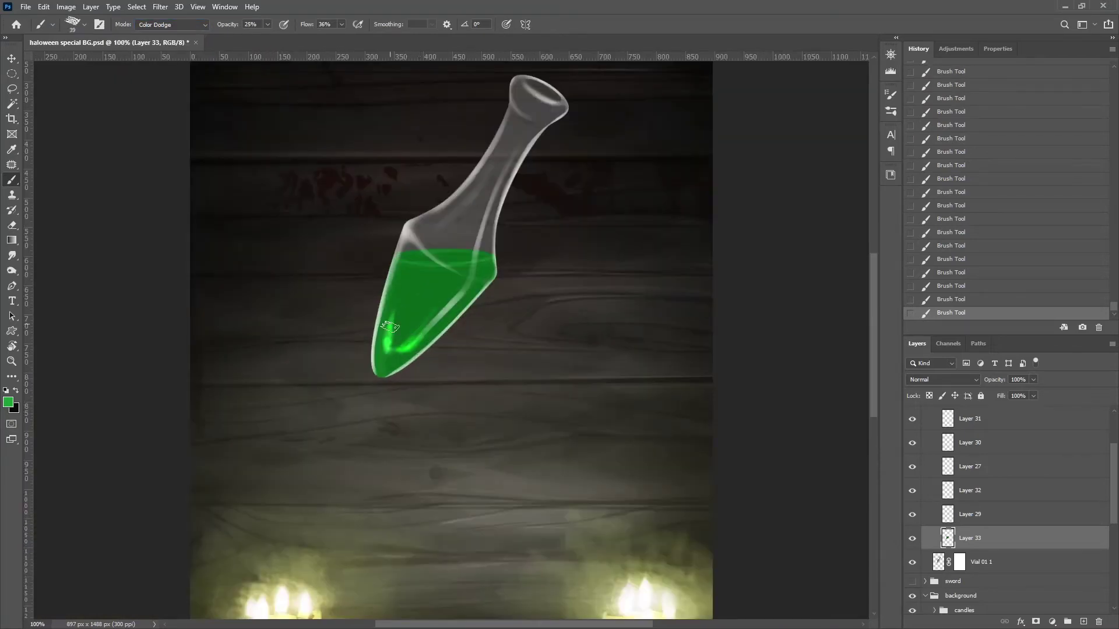
{"action": "key", "text": "ctrl+plus"}
{"action": "key", "text": "ctrl+plus"}
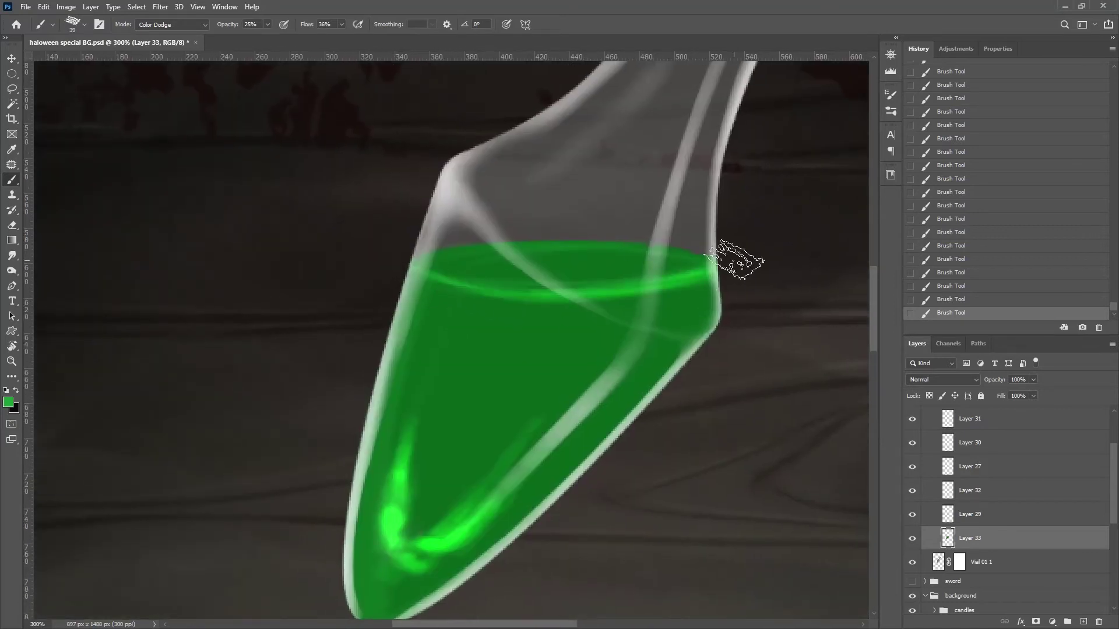
{"action": "left_click_drag", "start_coordinate": [397, 279], "coordinate": [717, 265]}
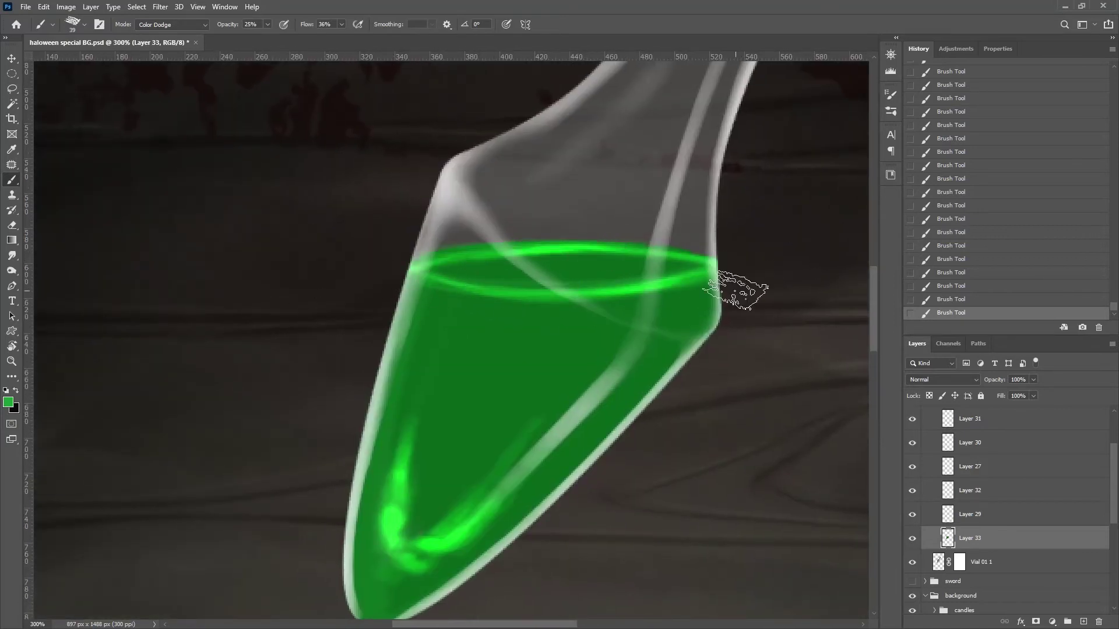
{"action": "key", "text": "ctrl+minus"}
{"action": "key", "text": "ctrl+minus"}
Lower Layer 33 to 60% opacity and smudge the glowing rim smoother
{"action": "left_click_drag", "start_coordinate": [1033, 379], "coordinate": [1003, 396]}
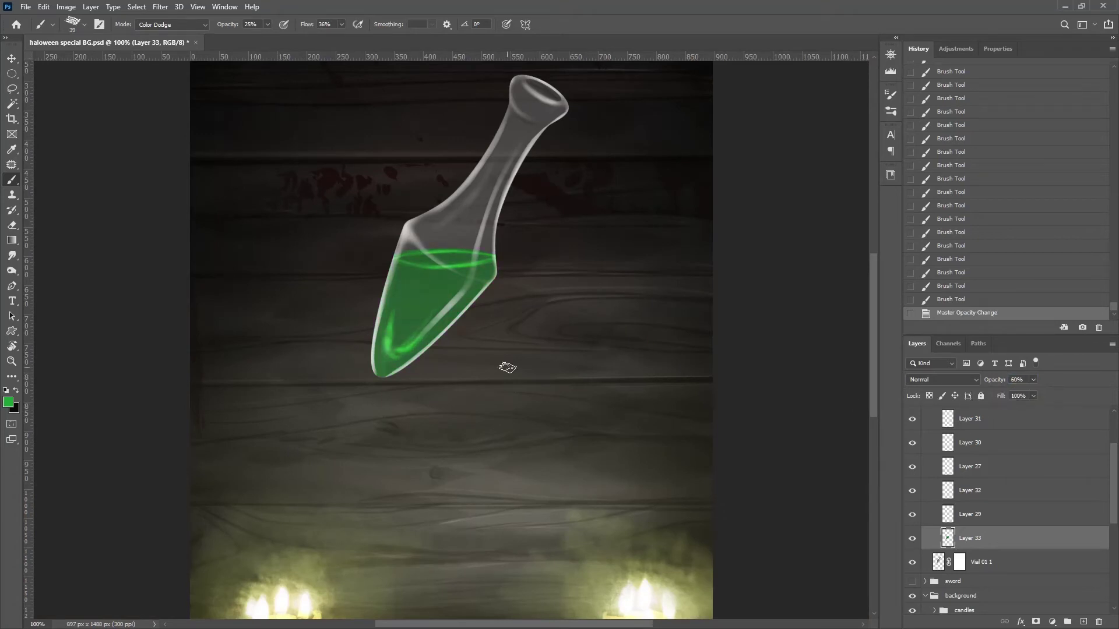
{"action": "key", "text": "ctrl+plus"}
{"action": "key", "text": "ctrl+plus"}
{"action": "left_click_drag", "start_coordinate": [583, 326], "coordinate": [524, 314]}
{"action": "left_click_drag", "start_coordinate": [396, 309], "coordinate": [527, 320]}
{"action": "left_click_drag", "start_coordinate": [600, 276], "coordinate": [387, 305]}
Move the vial slightly lower on the card
{"action": "scroll", "coordinate": [372, 298], "scroll_direction": "down", "scroll_amount": 3}
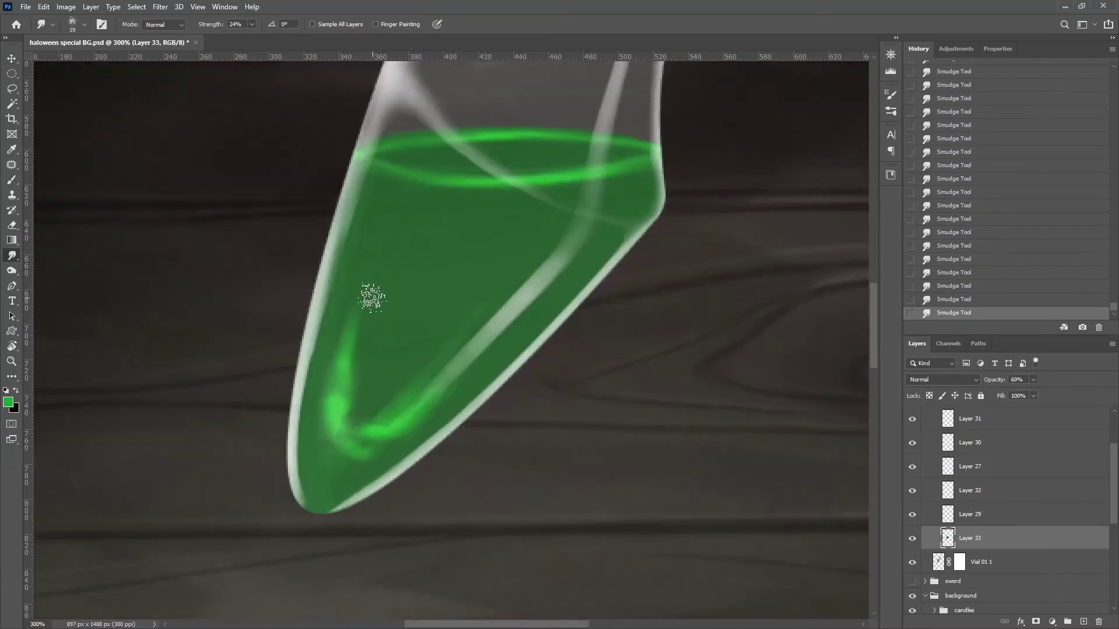
{"action": "scroll", "coordinate": [423, 390], "scroll_direction": "down", "scroll_amount": 4}
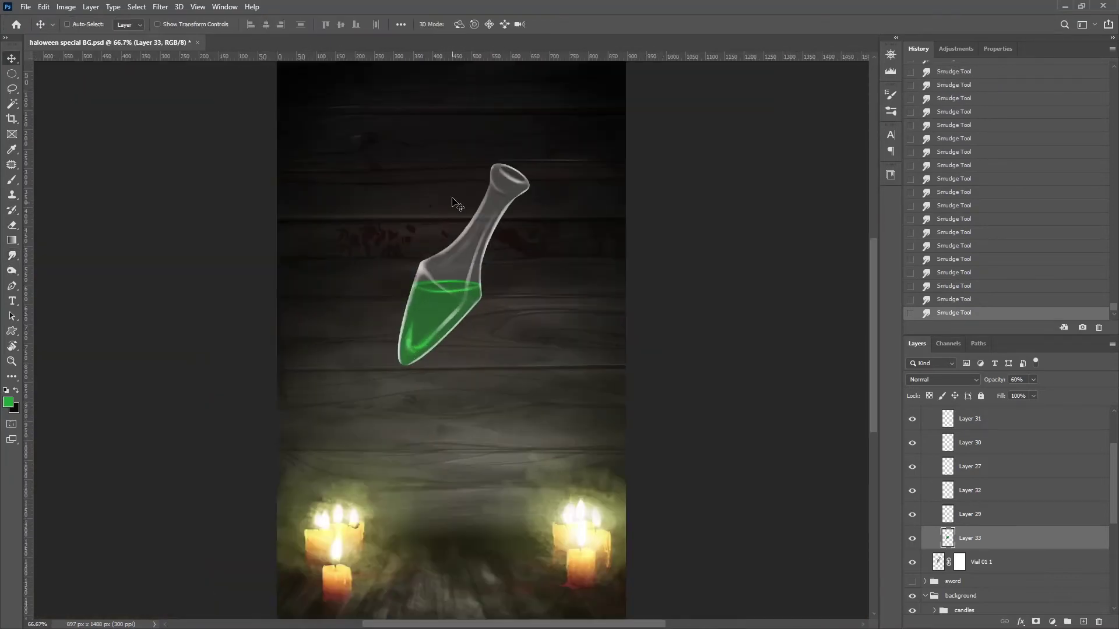
{"action": "key", "text": "v"}
{"action": "left_click_drag", "start_coordinate": [452, 204], "coordinate": [478, 269]}
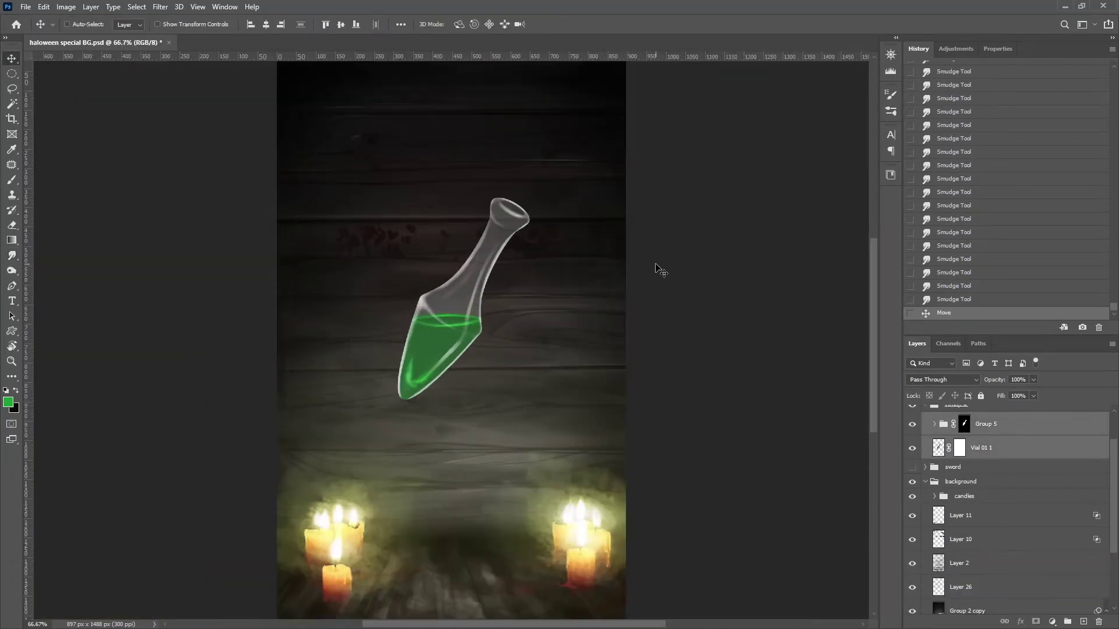
Group the vial layers and paint glow highlights on a new layer clipped to the group
{"action": "key", "text": "ctrl+g"}
{"action": "key", "text": "ctrl+shift+alt+n"}
{"action": "key", "text": "b"}
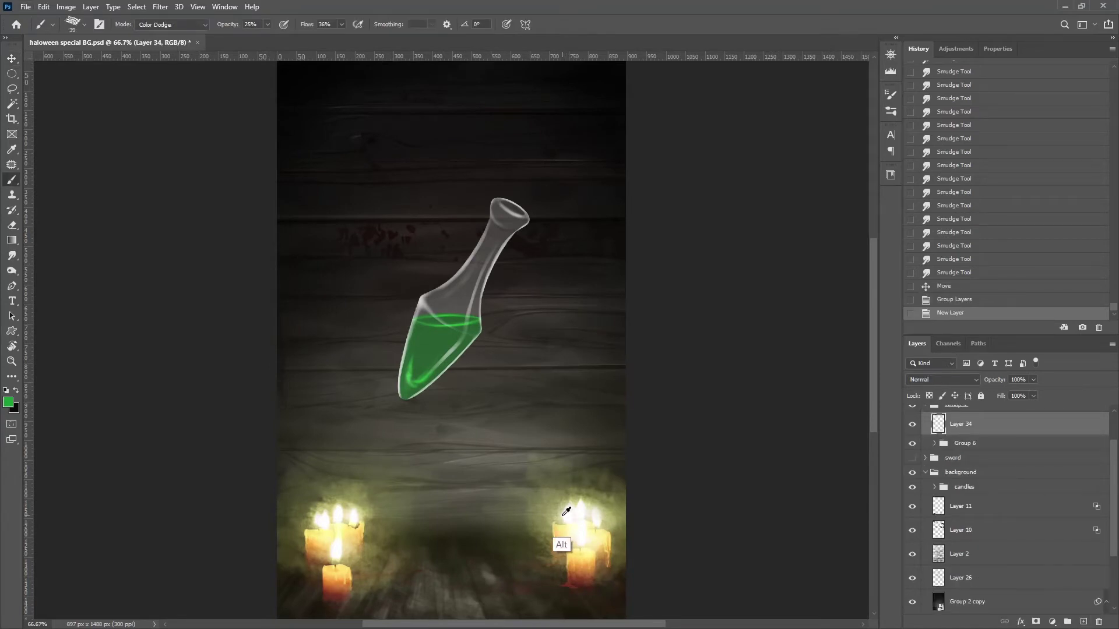
{"action": "mouse_move", "coordinate": [402, 411]}
{"action": "left_mouse_down"}
{"action": "mouse_move", "coordinate": [500, 322]}
{"action": "mouse_move", "coordinate": [408, 415]}
{"action": "mouse_move", "coordinate": [475, 333]}
{"action": "mouse_move", "coordinate": [408, 397]}
{"action": "mouse_move", "coordinate": [475, 335]}
{"action": "left_mouse_up"}
{"action": "key", "text": "ctrl+alt+g"}
{"action": "key", "text": "ctrl+z"}
{"action": "key", "text": "ctrl+z"}
{"action": "key", "text": "ctrl+z"}
{"action": "key", "text": "ctrl+z"}
{"action": "key", "text": "ctrl+z"}
{"action": "key", "text": "ctrl+z"}
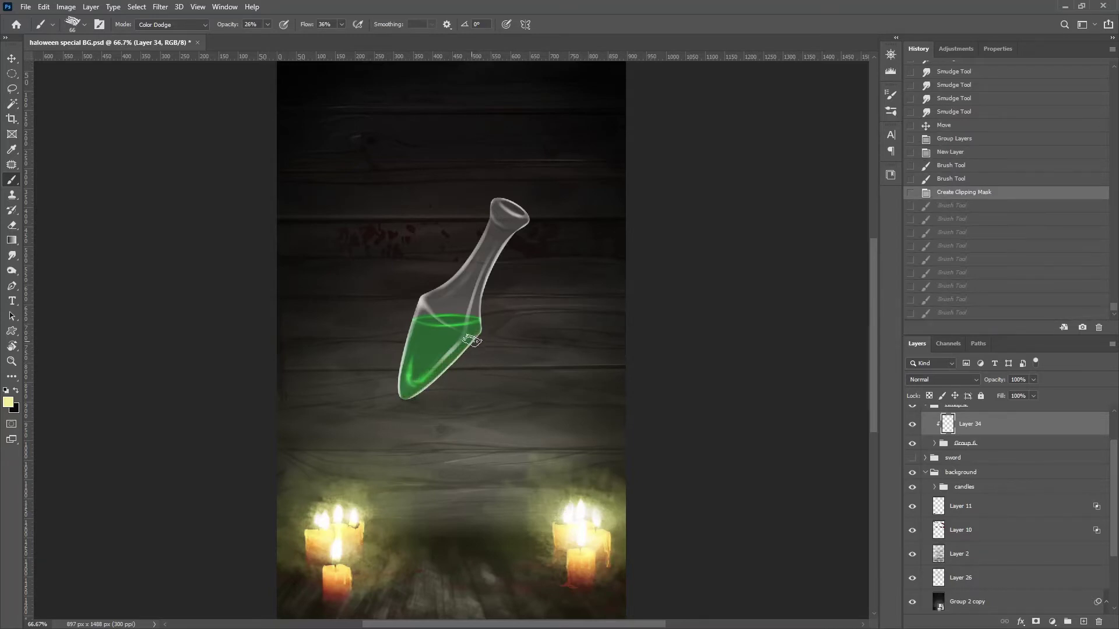
{"action": "key", "text": "ctrl+shift+z"}
{"action": "key", "text": "ctrl+shift+z"}
{"action": "key", "text": "ctrl+shift+z"}
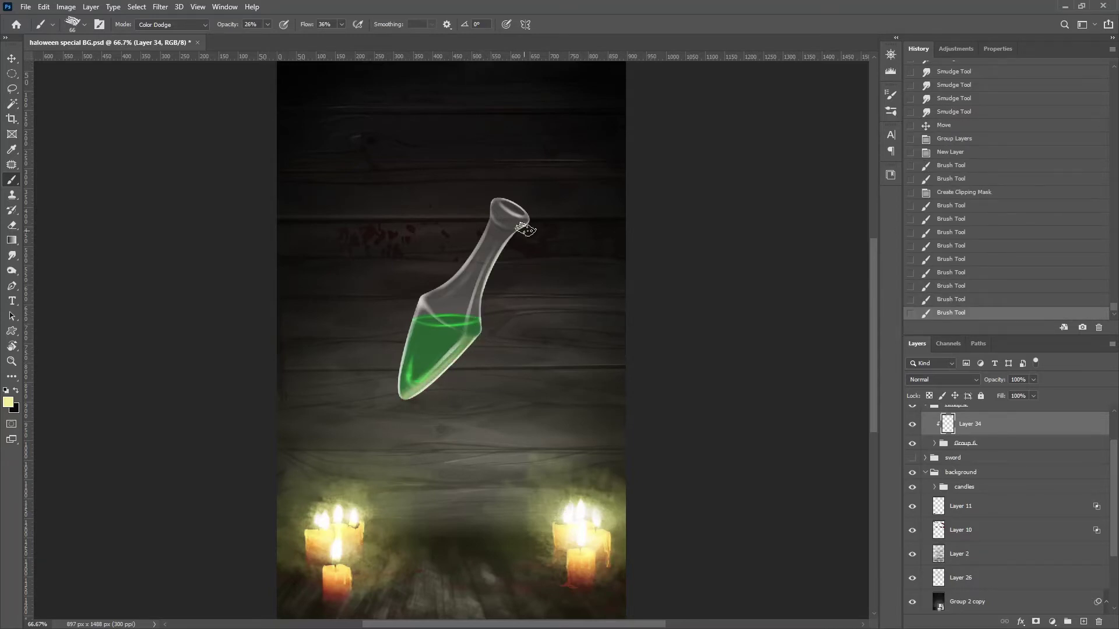
Erase excess highlight, brighten the vial's left edge, and add a pale highlight near the neck
{"action": "key", "text": "e"}
{"action": "left_click_drag", "start_coordinate": [516, 222], "coordinate": [477, 273]}
{"action": "left_click_drag", "start_coordinate": [460, 327], "coordinate": [431, 373]}
{"action": "left_click_drag", "start_coordinate": [502, 355], "coordinate": [507, 369]}
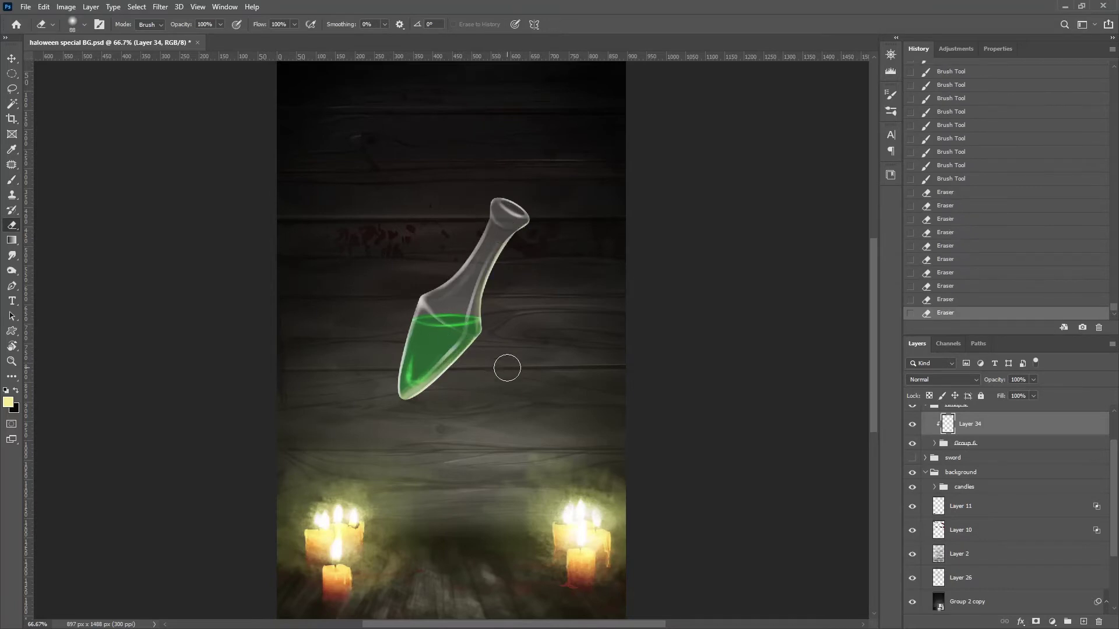
{"action": "key", "text": "b"}
{"action": "mouse_move", "coordinate": [411, 397]}
{"action": "left_mouse_down"}
{"action": "mouse_move", "coordinate": [402, 326]}
{"action": "mouse_move", "coordinate": [400, 354]}
{"action": "left_mouse_up"}
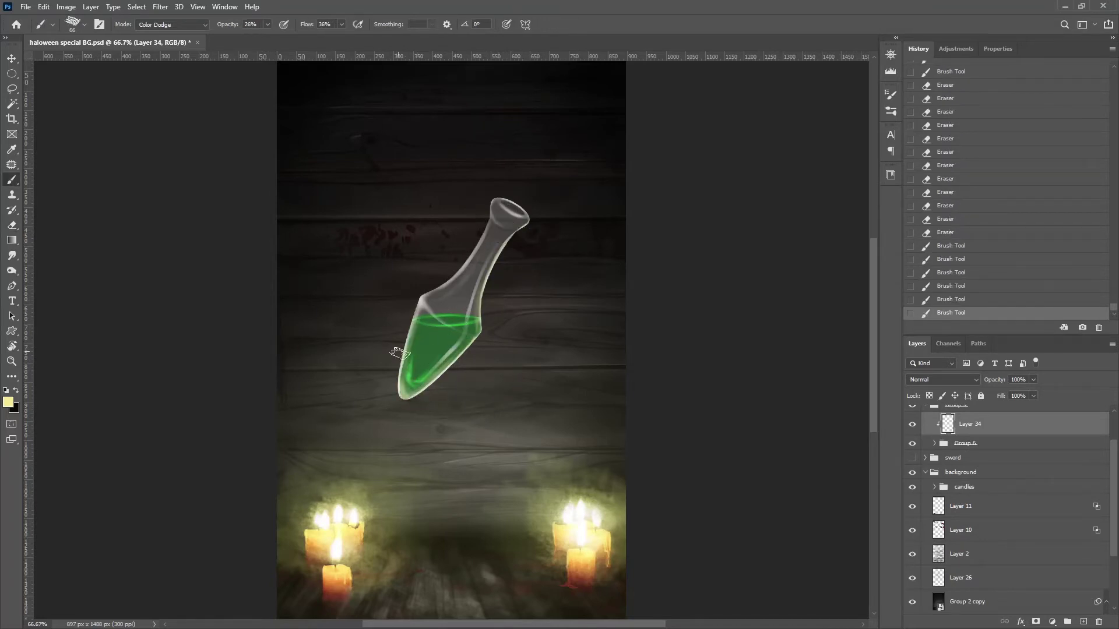
{"action": "key", "text": "ctrl+alt+z"}
{"action": "key", "text": "ctrl+alt+z"}
{"action": "key", "text": "ctrl+alt+z"}
{"action": "key", "text": "shift+alt+n"}
{"action": "left_click_drag", "start_coordinate": [402, 417], "coordinate": [466, 338]}
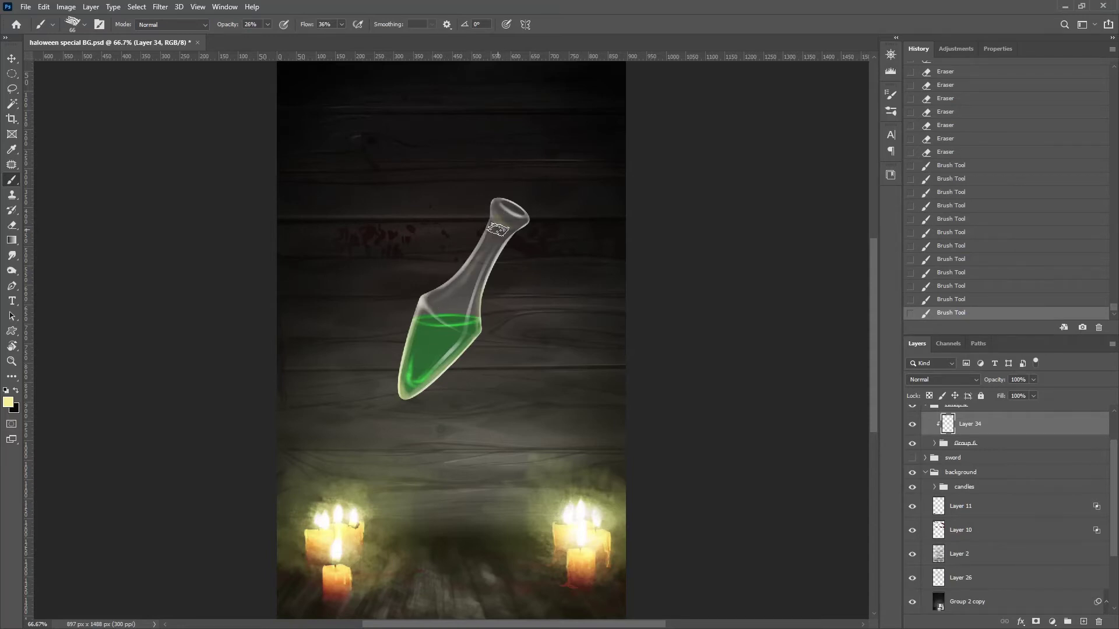
Reveal the hidden dust overlay layer and nudge the vial slightly left
{"action": "left_click", "coordinate": [12, 255]}
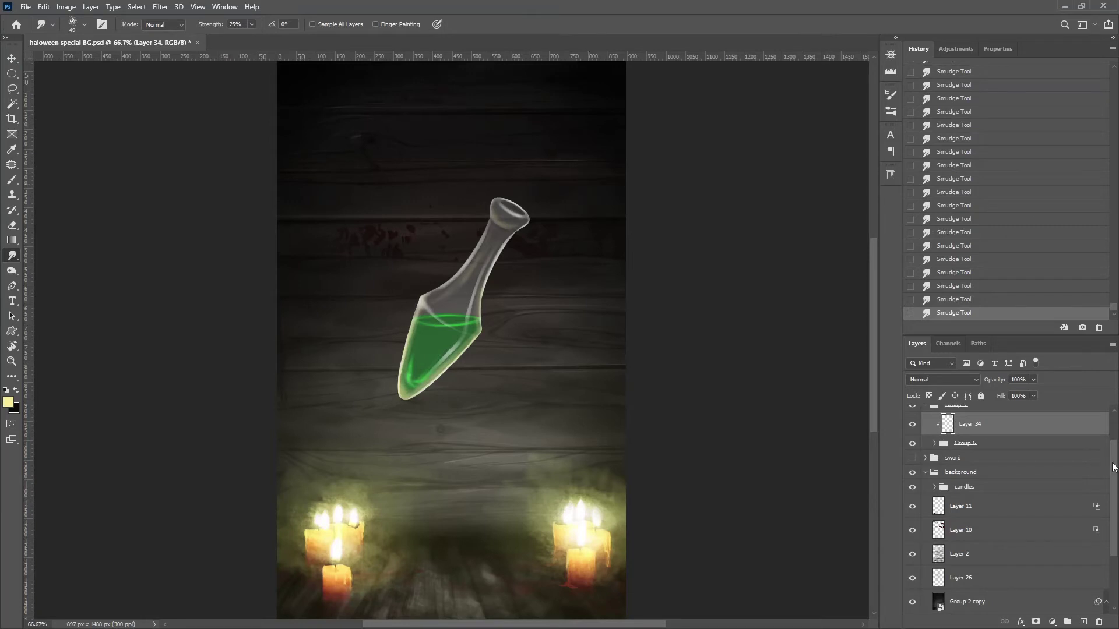
{"action": "scroll", "coordinate": [1113, 467], "scroll_direction": "up", "scroll_amount": 3}
{"action": "left_click", "coordinate": [912, 412]}
{"action": "key", "text": "v"}
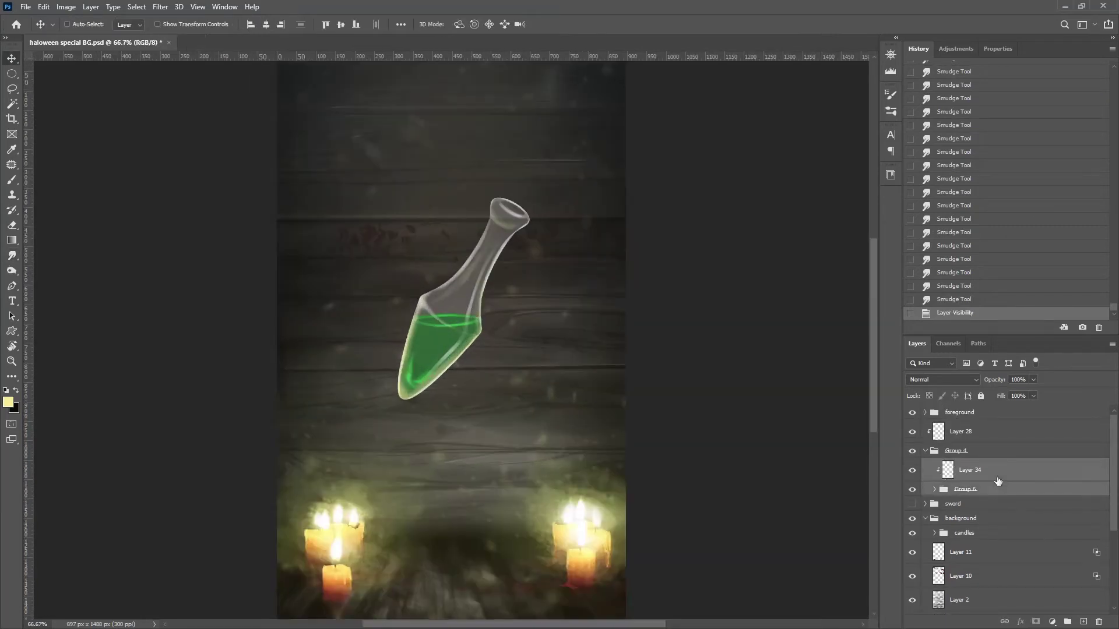
{"action": "key", "text": "ctrl+z"}
{"action": "key", "text": "ctrl+shift+z"}
{"action": "key", "text": "shift+Left"}
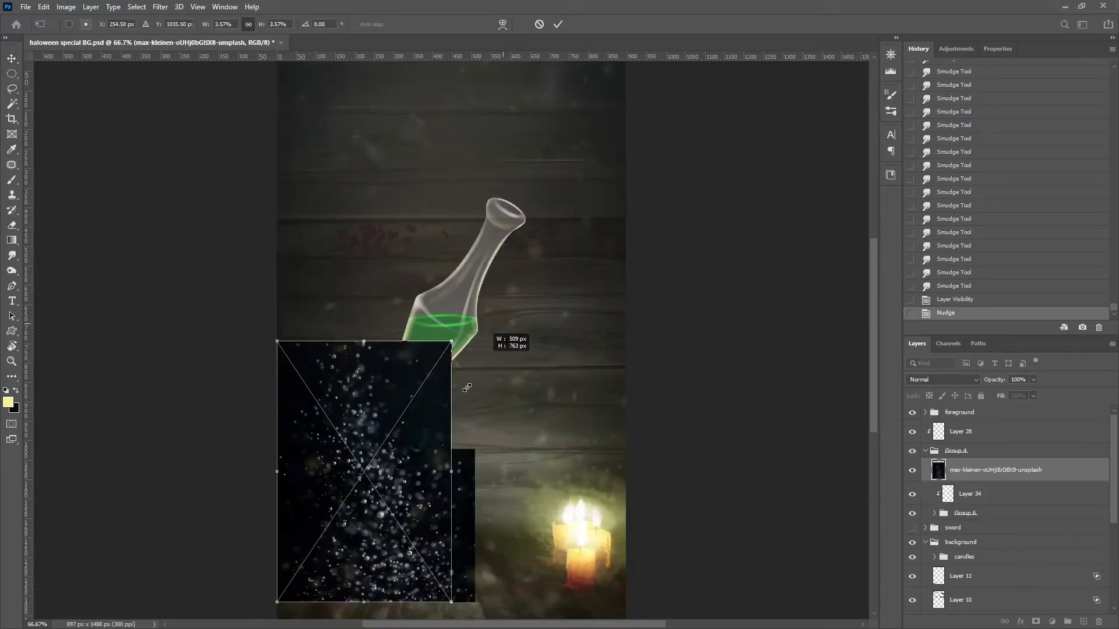
Scale the dust photo over the bottle, clip it inside Group 5, and set it to Color Dodge
{"action": "left_click_drag", "start_coordinate": [362, 481], "coordinate": [437, 358]}
{"action": "key", "text": "Return"}
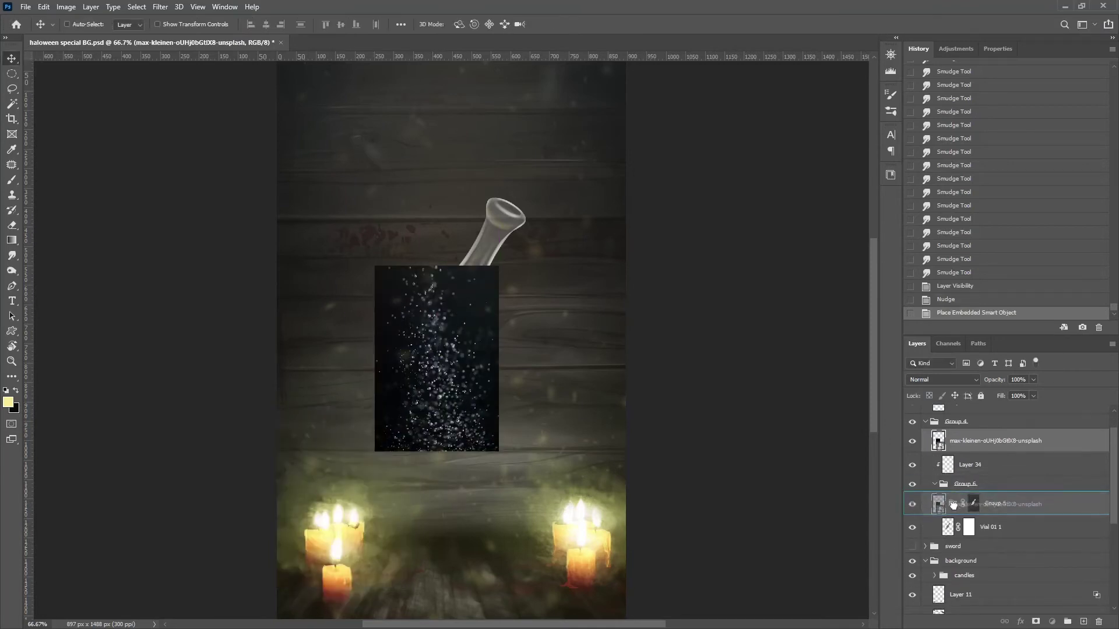
{"action": "left_click_drag", "start_coordinate": [1010, 447], "coordinate": [964, 588]}
{"action": "left_click", "coordinate": [966, 576], "text": "alt"}
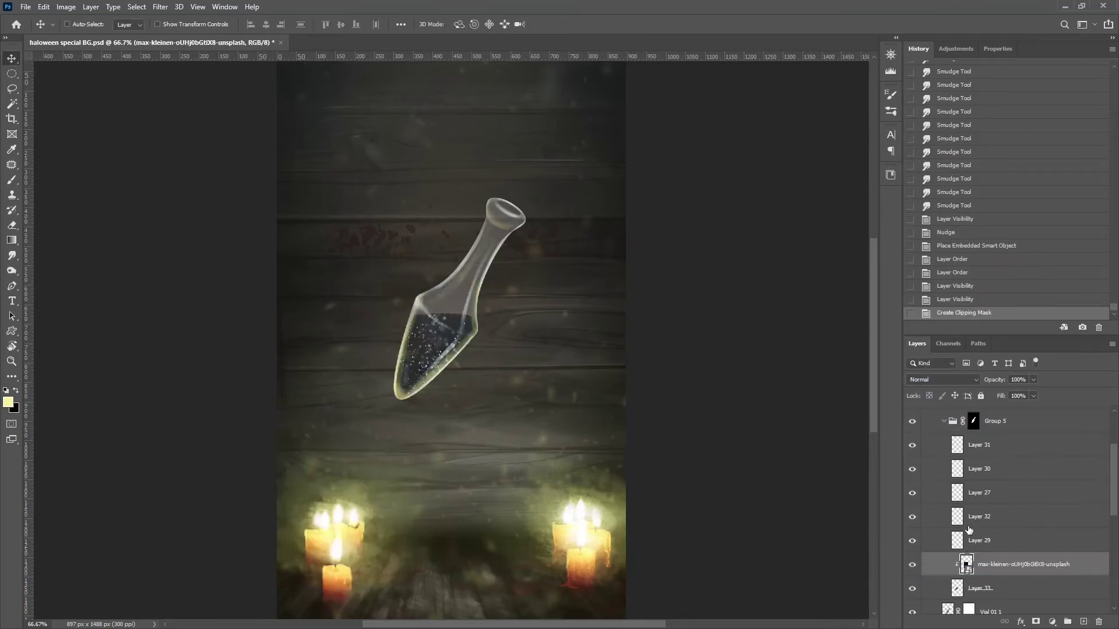
{"action": "left_click", "coordinate": [942, 379]}
{"action": "left_click", "coordinate": [927, 447]}
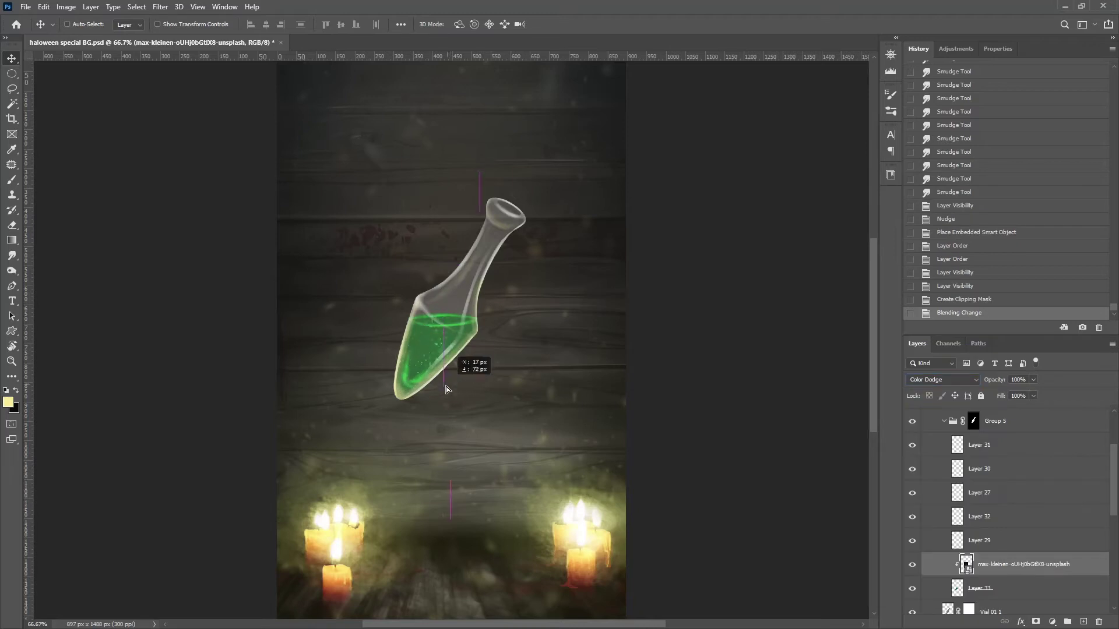
Reposition and rotate the dust inside the liquid, collapse Group 5, and add new Layer 35
{"action": "mouse_move", "coordinate": [446, 386]}
{"action": "left_mouse_down"}
{"action": "mouse_move", "coordinate": [460, 387]}
{"action": "mouse_move", "coordinate": [452, 372]}
{"action": "mouse_move", "coordinate": [557, 291]}
{"action": "mouse_move", "coordinate": [481, 329]}
{"action": "left_mouse_up"}
{"action": "key", "text": "ctrl+t"}
{"action": "key", "text": "Return"}
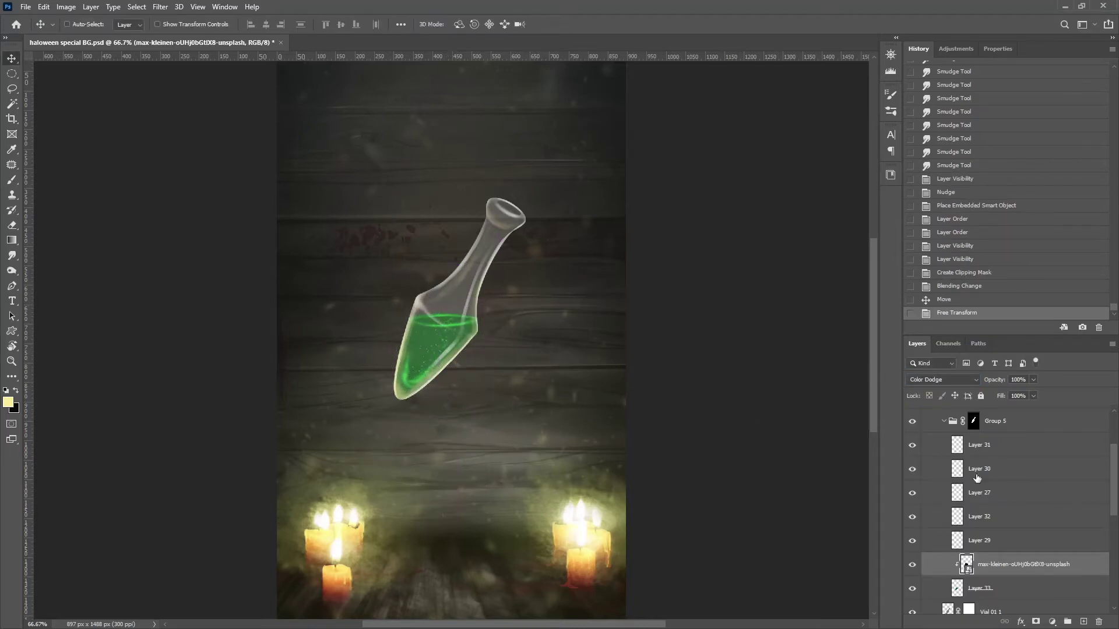
{"action": "left_click", "coordinate": [944, 420]}
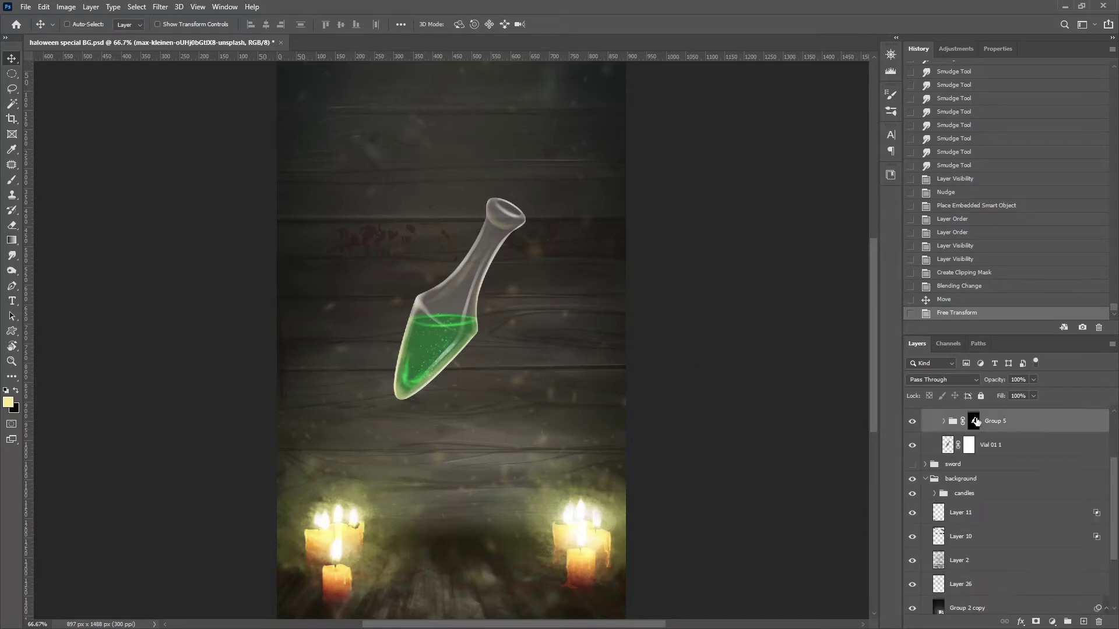
{"action": "scroll", "coordinate": [1008, 513], "scroll_direction": "up", "scroll_amount": 3}
{"action": "left_click", "coordinate": [1083, 621]}
Paint pale cyan highlights on the vial glass on a layer clipped to Layer 34
{"action": "key", "text": "b"}
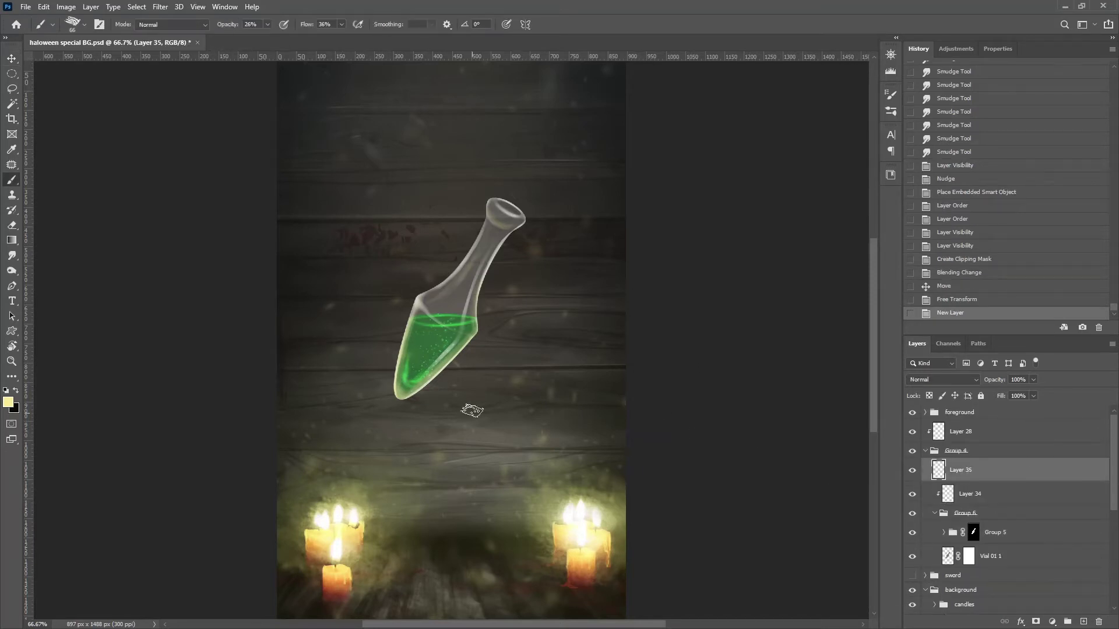
{"action": "left_click", "coordinate": [9, 402]}
{"action": "left_click", "coordinate": [803, 303]}
{"action": "left_click", "coordinate": [907, 198]}
{"action": "key", "text": "ctrl+plus"}
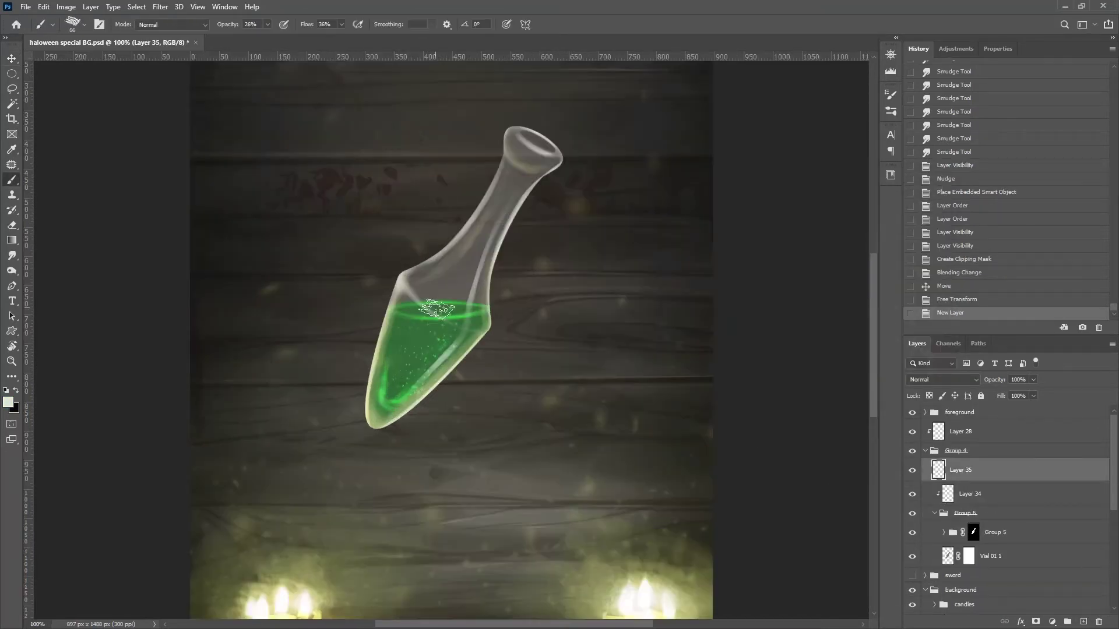
{"action": "left_click_drag", "start_coordinate": [414, 271], "coordinate": [454, 309]}
{"action": "left_click", "coordinate": [944, 481], "text": "alt"}
{"action": "left_click_drag", "start_coordinate": [478, 210], "coordinate": [448, 268]}
{"action": "mouse_move", "coordinate": [443, 175]}
{"action": "left_mouse_down"}
{"action": "mouse_move", "coordinate": [536, 117]}
{"action": "mouse_move", "coordinate": [560, 156]}
{"action": "left_mouse_up"}
Erase a stray highlight and set up a textured brush with lower opacity and flow
{"action": "key", "text": "e"}
{"action": "left_click_drag", "start_coordinate": [489, 318], "coordinate": [460, 286]}
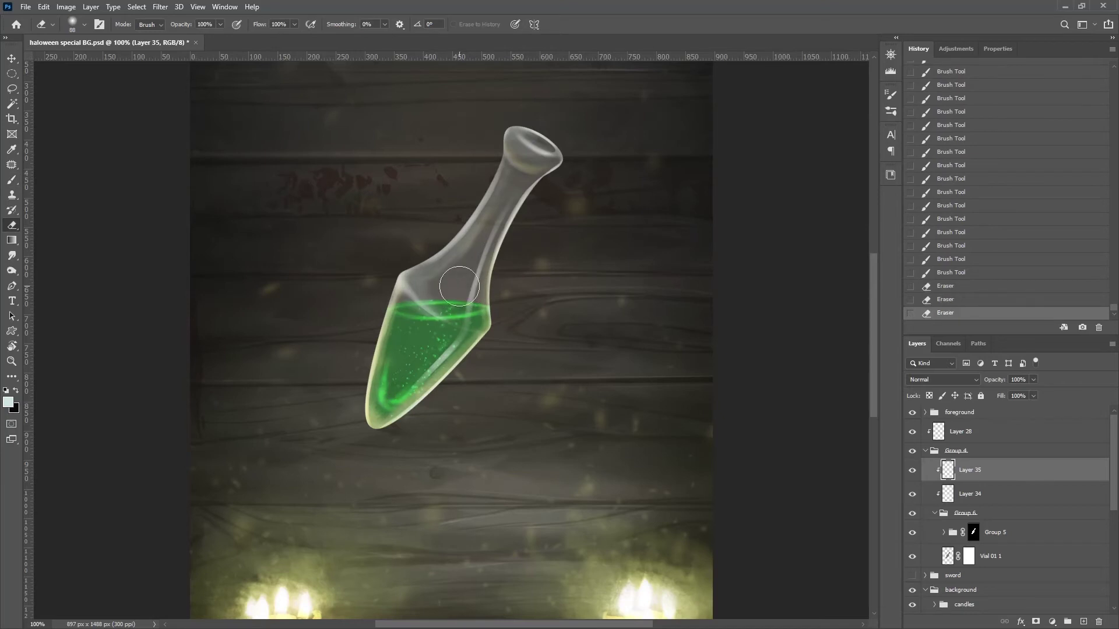
{"action": "key", "text": "b"}
{"action": "left_click", "coordinate": [471, 227]}
{"action": "left_click", "coordinate": [393, 286]}
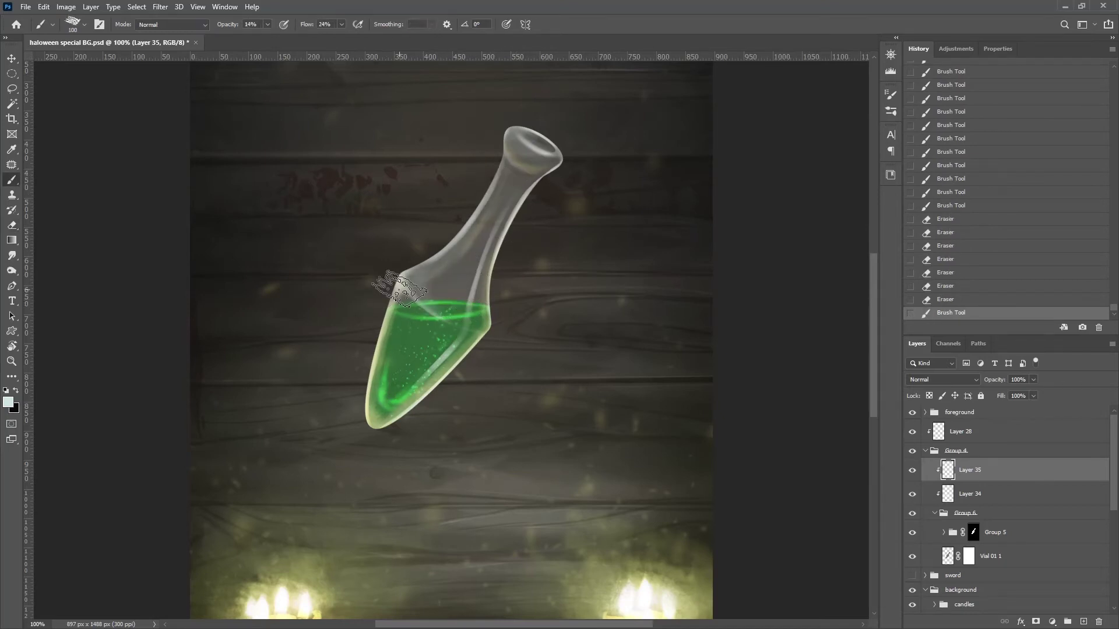
{"action": "left_click", "coordinate": [471, 384]}
{"action": "left_click", "coordinate": [502, 219]}
Dab faint mist on the vial shoulder and faint shading in a dark colour sampled from the vial
{"action": "left_click", "coordinate": [462, 321]}
{"action": "left_click", "coordinate": [556, 144]}
{"action": "left_click", "coordinate": [488, 219]}
{"action": "left_click", "coordinate": [430, 278]}
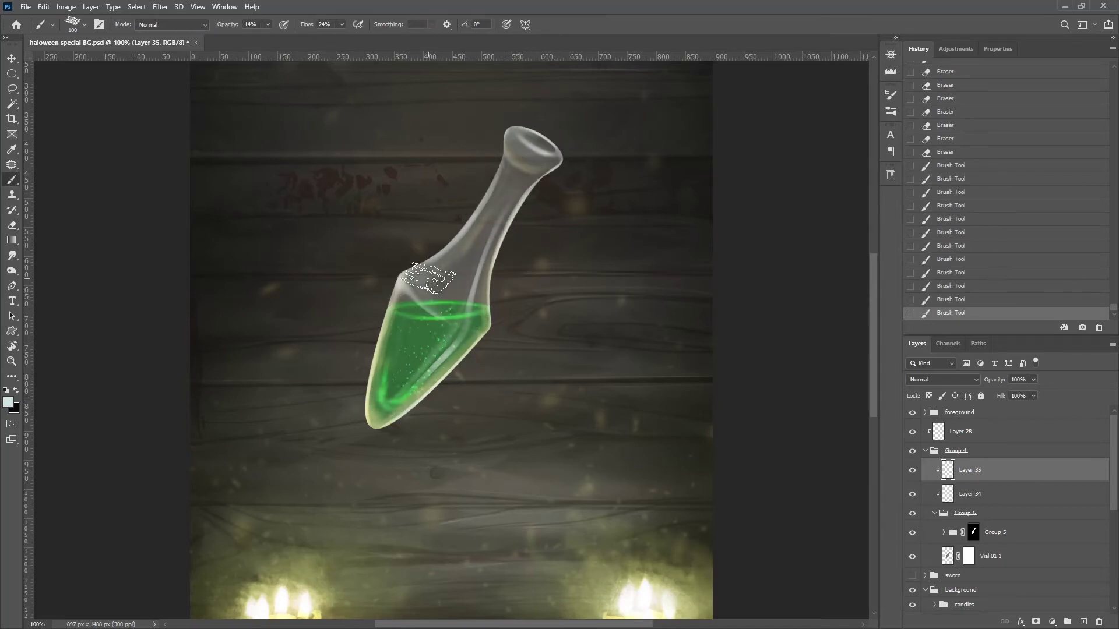
{"action": "left_click", "coordinate": [519, 212]}
{"action": "key", "text": "ctrl+z"}
{"action": "key", "text": "ctrl+z"}
{"action": "key", "text": "ctrl+shift+z"}
{"action": "key", "text": "ctrl+shift+z"}
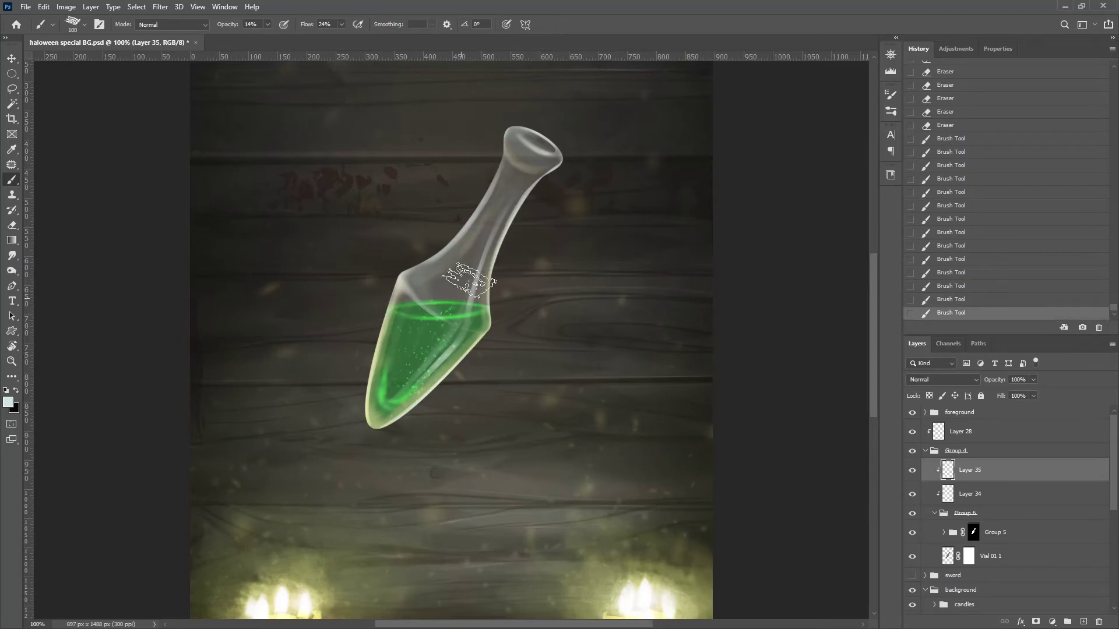
{"action": "key", "text": "ctrl+z"}
{"action": "key", "text": "ctrl+z"}
{"action": "key", "text": "ctrl+shift+z"}
{"action": "key", "text": "ctrl+shift+z"}
{"action": "left_click", "coordinate": [437, 320]}
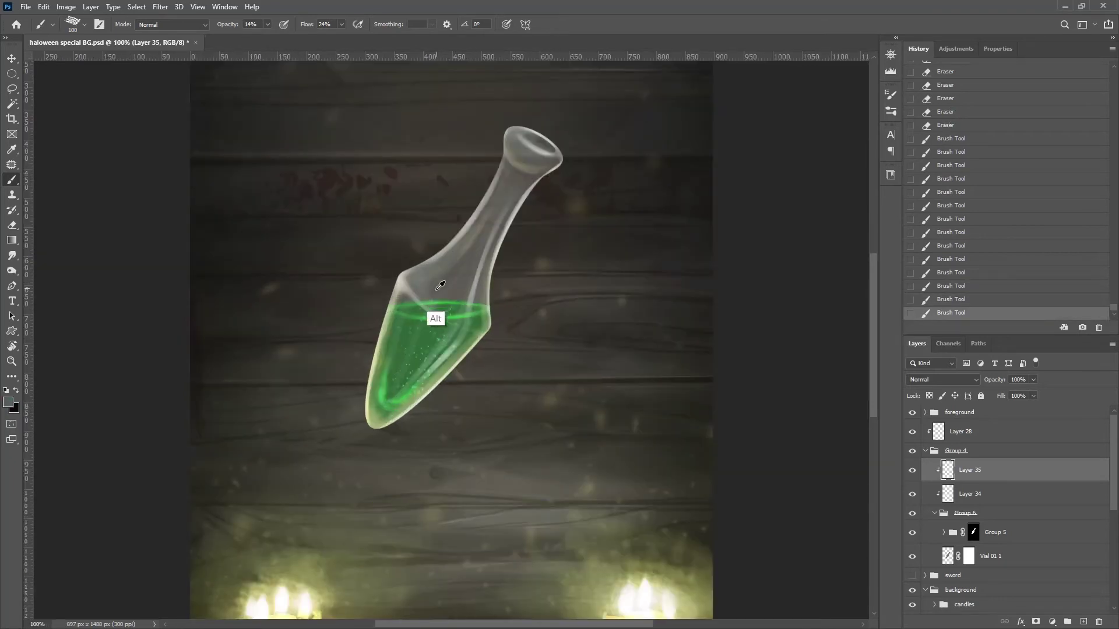
{"action": "left_click", "coordinate": [399, 329]}
{"action": "key", "text": "ctrl+z"}
{"action": "key", "text": "ctrl+z"}
{"action": "key", "text": "ctrl+z"}
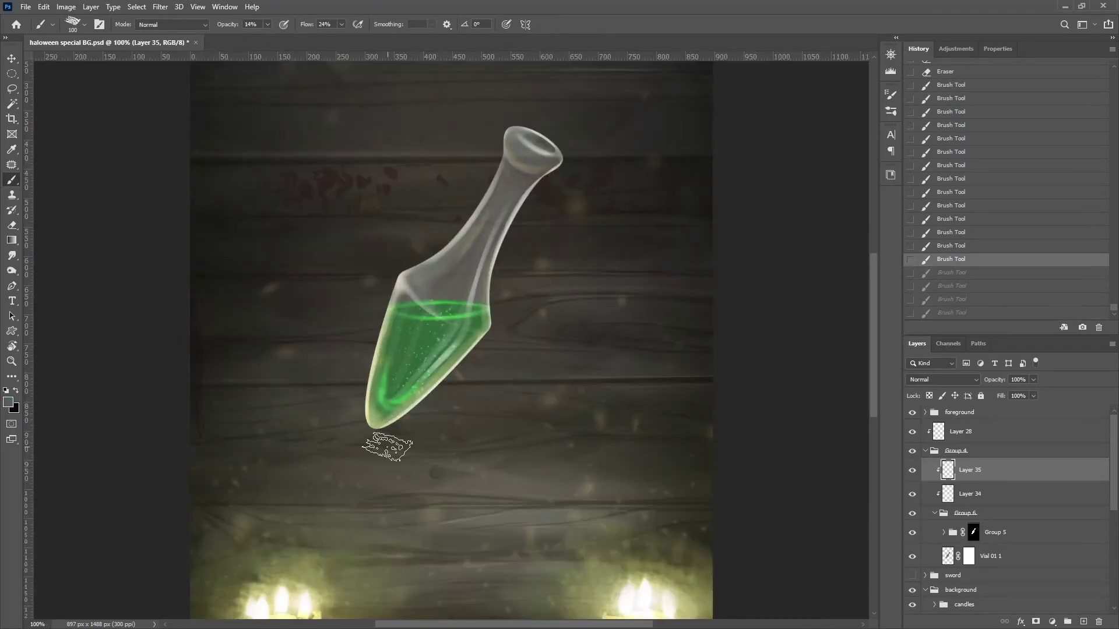
Add clipped Layer 36 and paint soft shading inside the liquid and on the vial shoulder
{"action": "key", "text": "ctrl+shift+alt+n"}
{"action": "key", "text": "ctrl+alt+g"}
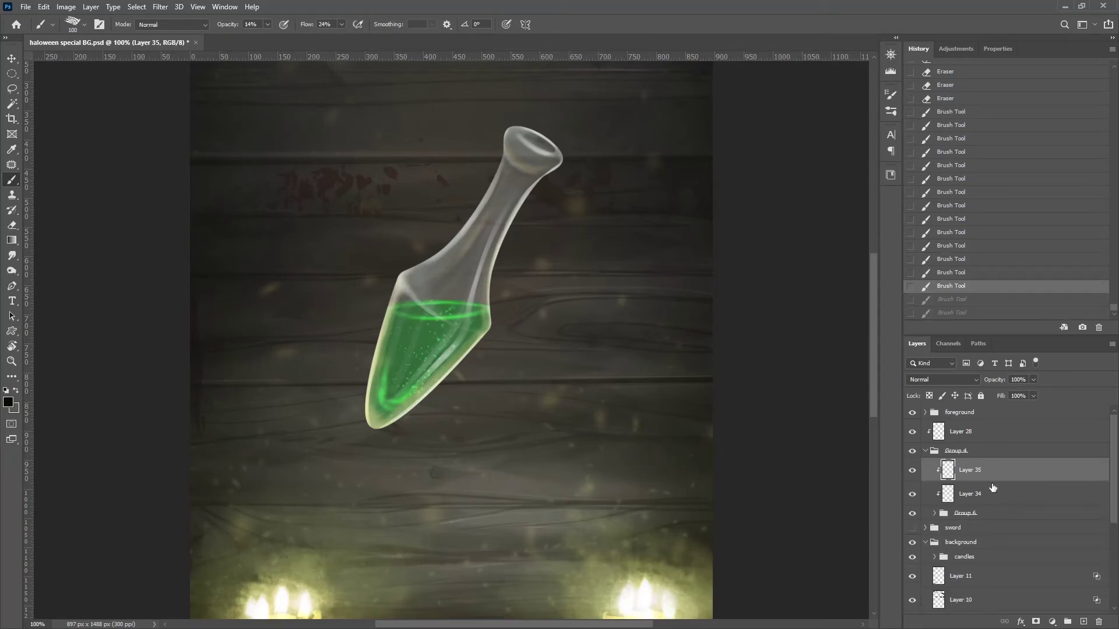
{"action": "left_click_drag", "start_coordinate": [556, 156], "coordinate": [496, 216]}
{"action": "mouse_move", "coordinate": [493, 170]}
{"action": "left_mouse_down"}
{"action": "mouse_move", "coordinate": [519, 183]}
{"action": "mouse_move", "coordinate": [534, 222]}
{"action": "left_mouse_up"}
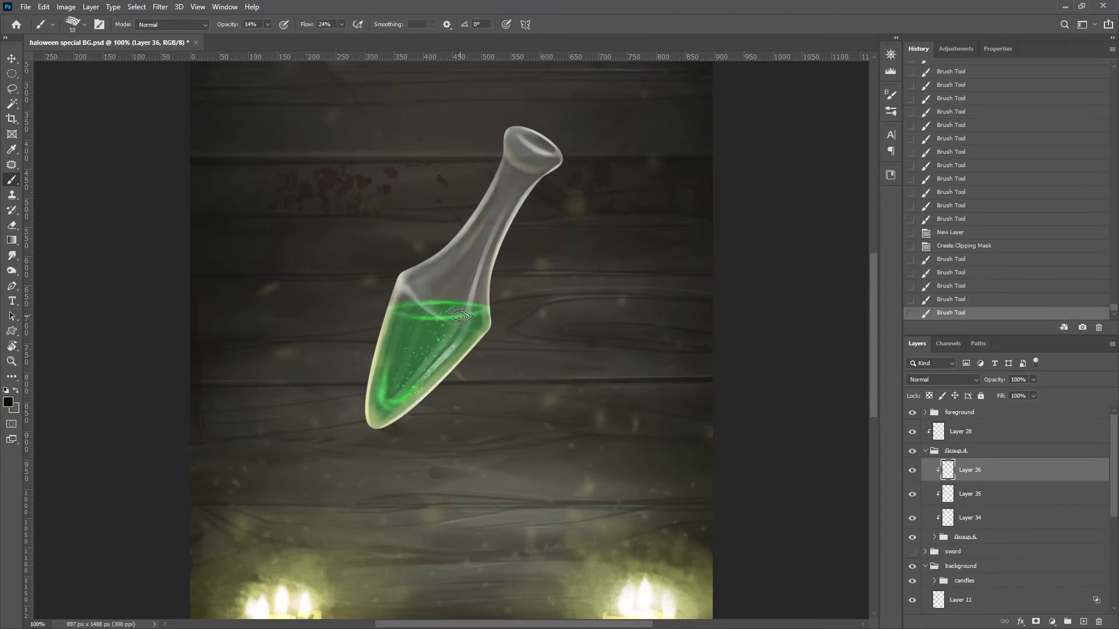
{"action": "mouse_move", "coordinate": [445, 315]}
{"action": "left_mouse_down"}
{"action": "mouse_move", "coordinate": [459, 324]}
{"action": "mouse_move", "coordinate": [426, 270]}
{"action": "mouse_move", "coordinate": [458, 281]}
{"action": "mouse_move", "coordinate": [445, 277]}
{"action": "left_mouse_up"}
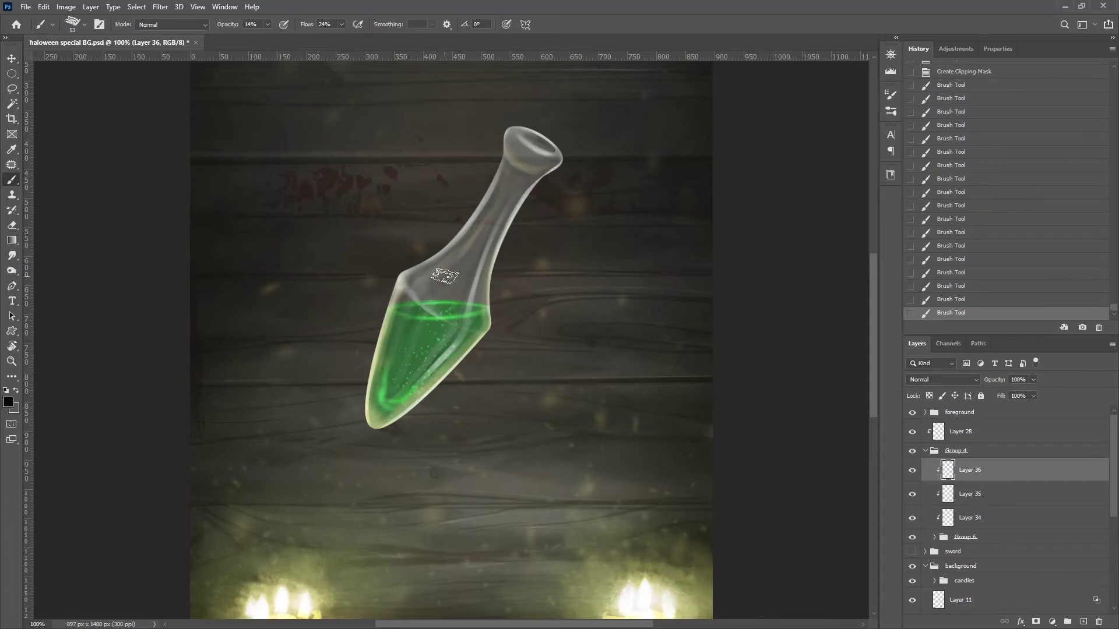
{"action": "key", "text": "ctrl+z"}
{"action": "key", "text": "ctrl+z"}
{"action": "key", "text": "ctrl+z"}
{"action": "key", "text": "ctrl+shift+z"}
{"action": "key", "text": "ctrl+shift+z"}
{"action": "key", "text": "ctrl+shift+z"}
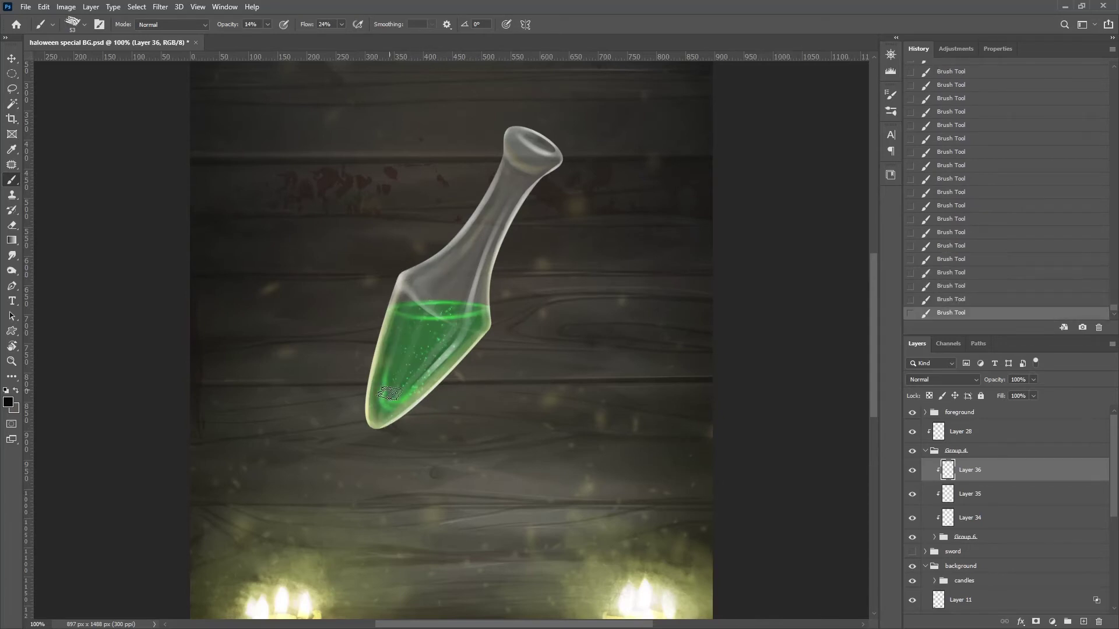
{"action": "key", "text": "ctrl+minus"}
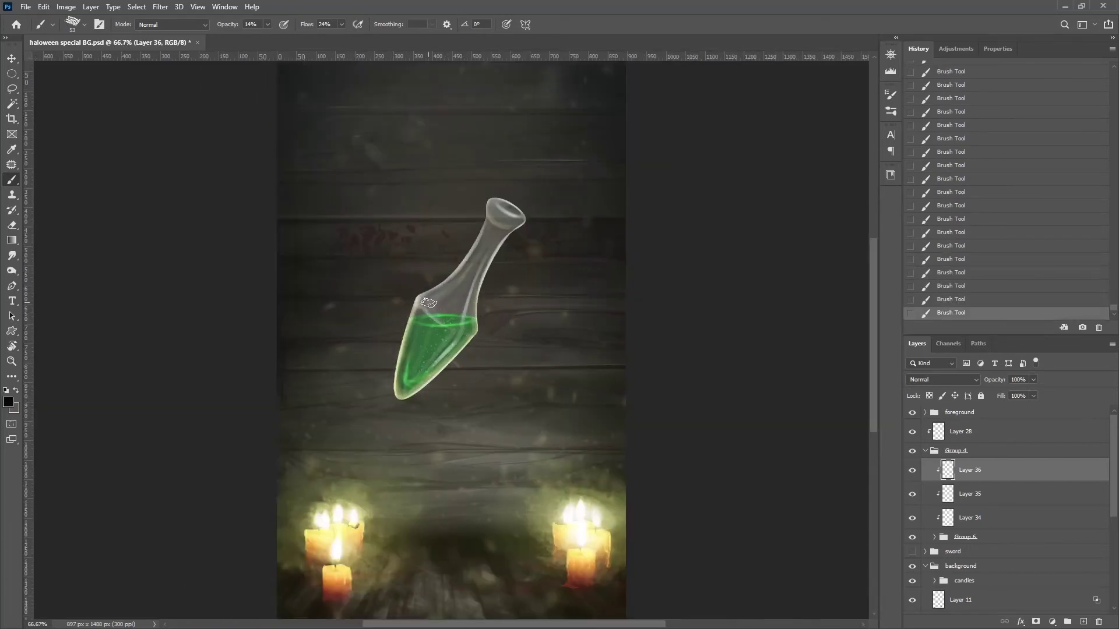
{"action": "key", "text": "ctrl+plus"}
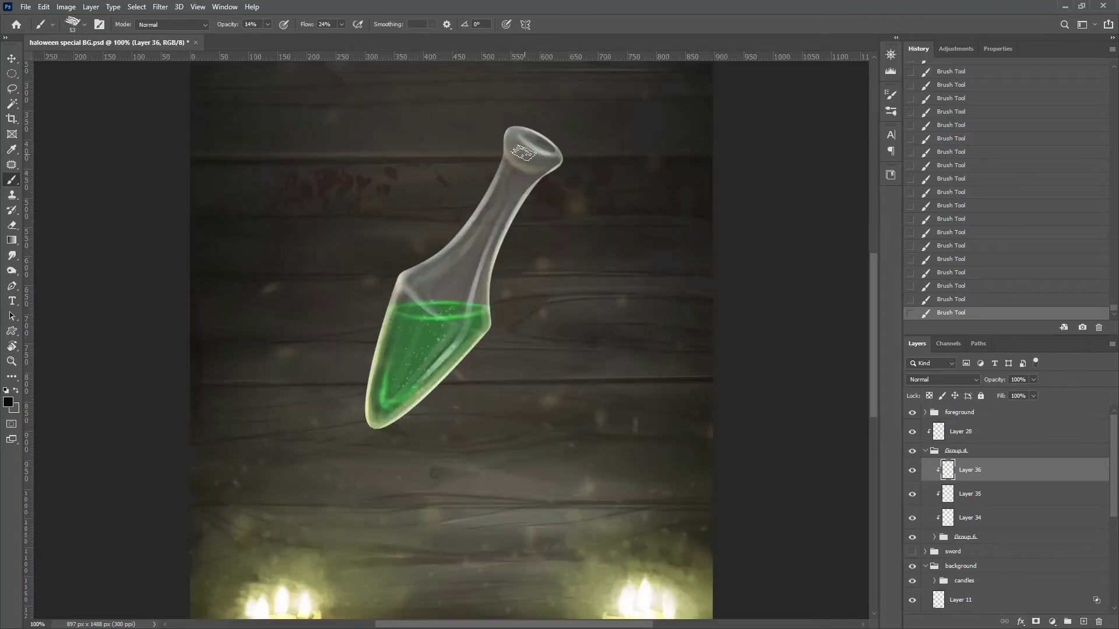
Set the foreground to white with a fine brush and erase stray marks near the vial's rim
{"action": "scroll", "coordinate": [584, 143], "scroll_direction": "up", "scroll_amount": 4}
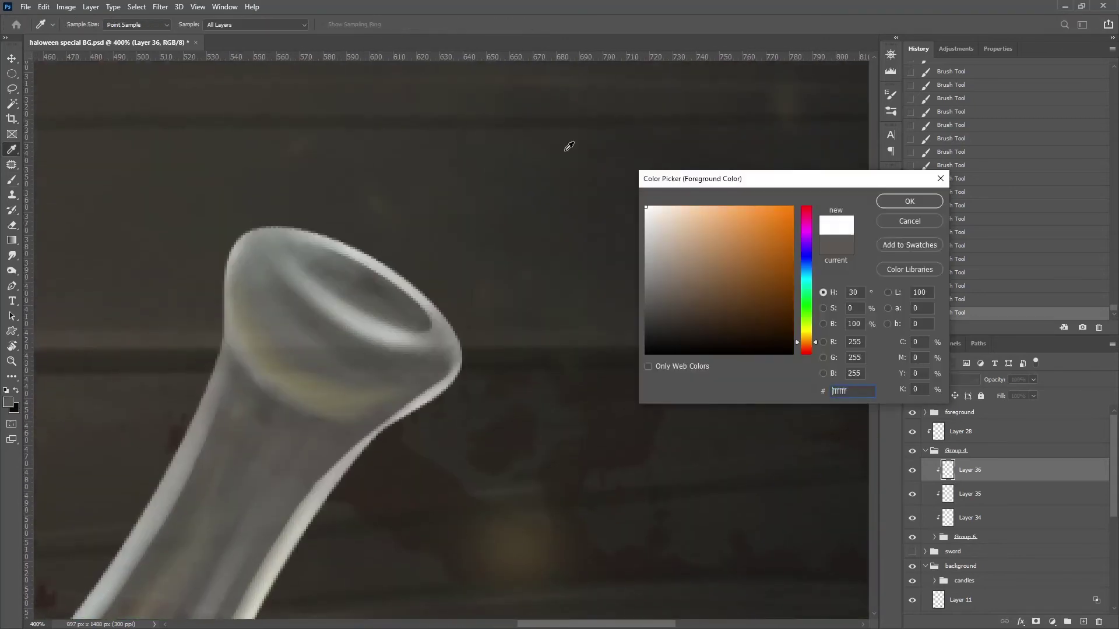
{"action": "key", "text": "x"}
{"action": "left_click_drag", "start_coordinate": [264, 268], "coordinate": [296, 272]}
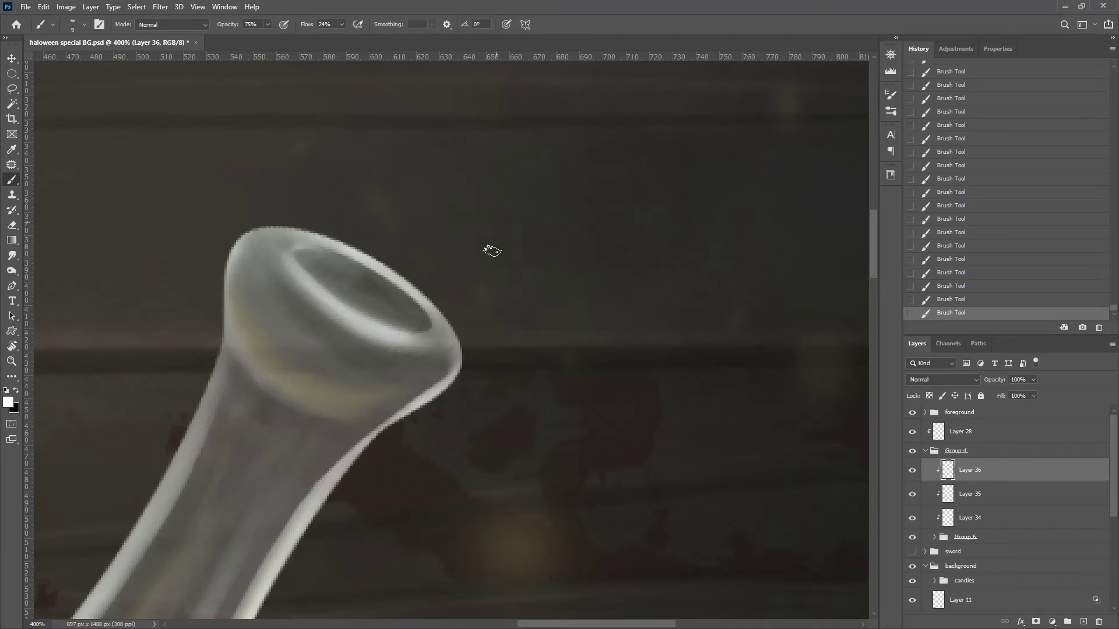
{"action": "key", "text": "e"}
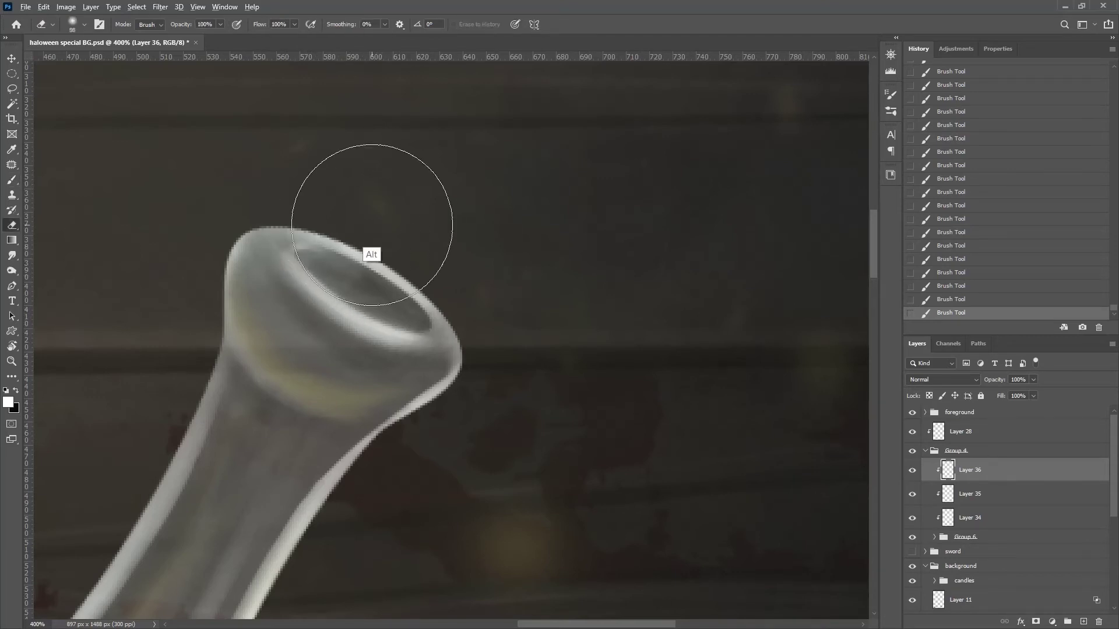
{"action": "left_click_drag", "start_coordinate": [369, 253], "coordinate": [441, 257]}
{"action": "left_click", "coordinate": [296, 230]}
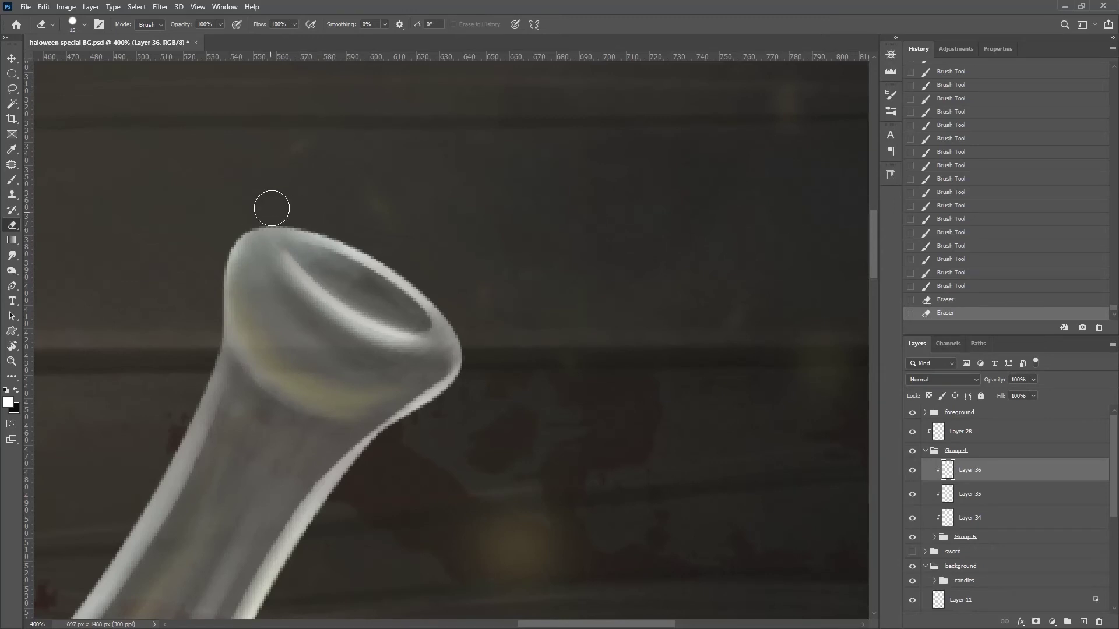
{"action": "left_click", "coordinate": [272, 234]}
On Layer 27, erase the unwanted mark above the rim and restore part with the History Brush
{"action": "scroll", "coordinate": [990, 496], "scroll_direction": "down", "scroll_amount": 5}
{"action": "left_click", "coordinate": [912, 494]}
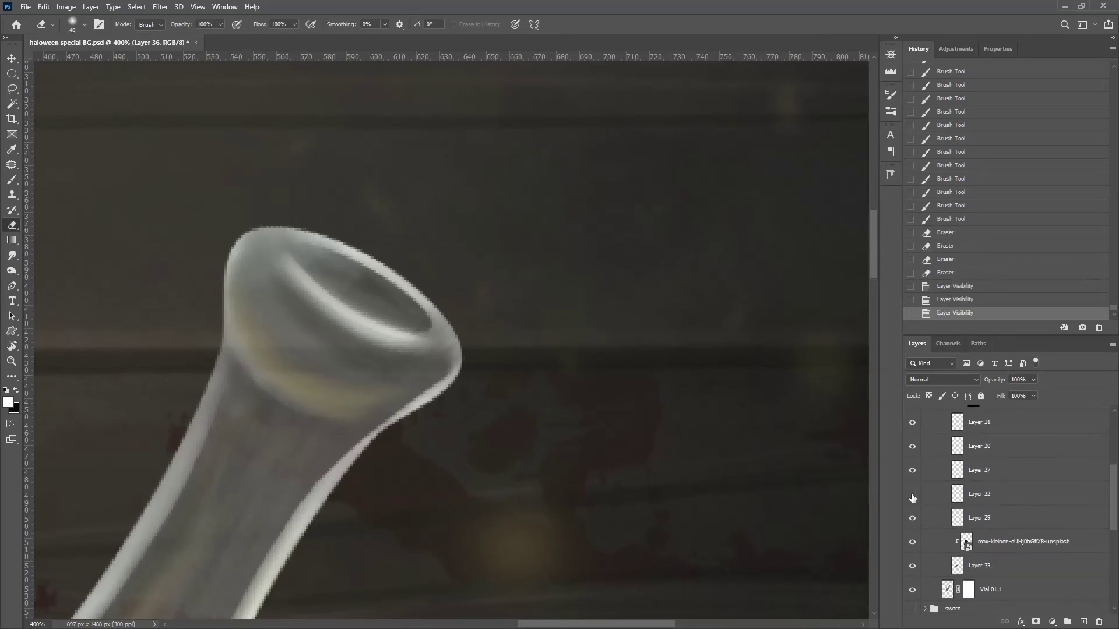
{"action": "left_click", "coordinate": [913, 470]}
{"action": "left_click", "coordinate": [956, 473]}
{"action": "left_click_drag", "start_coordinate": [303, 247], "coordinate": [373, 314]}
{"action": "left_click_drag", "start_coordinate": [280, 233], "coordinate": [305, 281]}
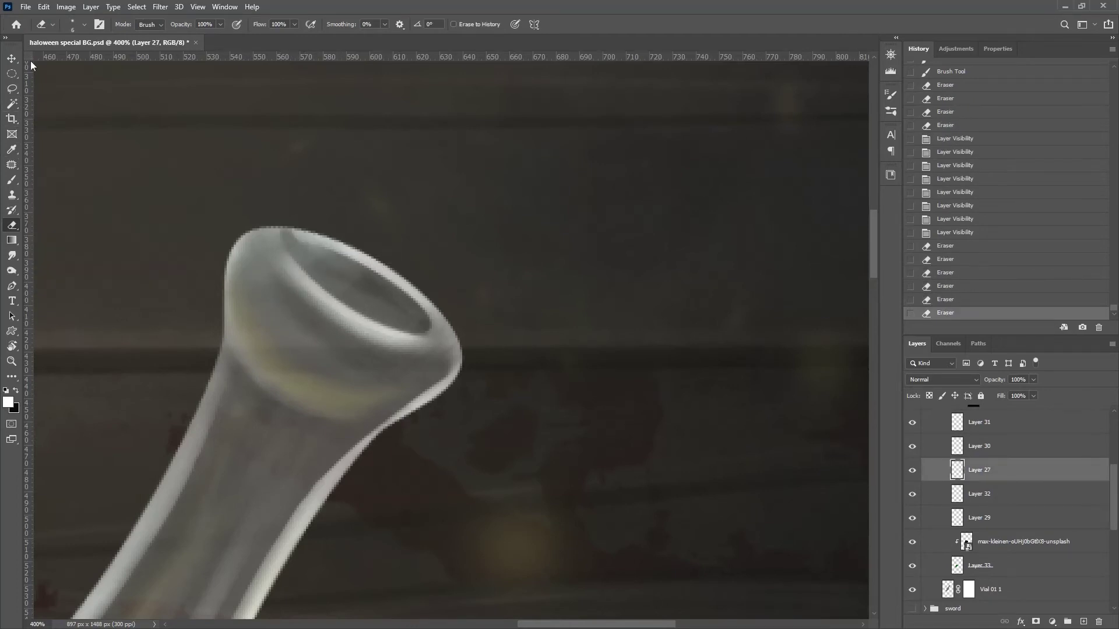
{"action": "key", "text": "y"}
{"action": "left_click_drag", "start_coordinate": [295, 225], "coordinate": [326, 236]}
{"action": "mouse_move", "coordinate": [298, 224]}
{"action": "left_mouse_down"}
{"action": "mouse_move", "coordinate": [329, 233]}
{"action": "mouse_move", "coordinate": [315, 230]}
{"action": "left_mouse_up"}
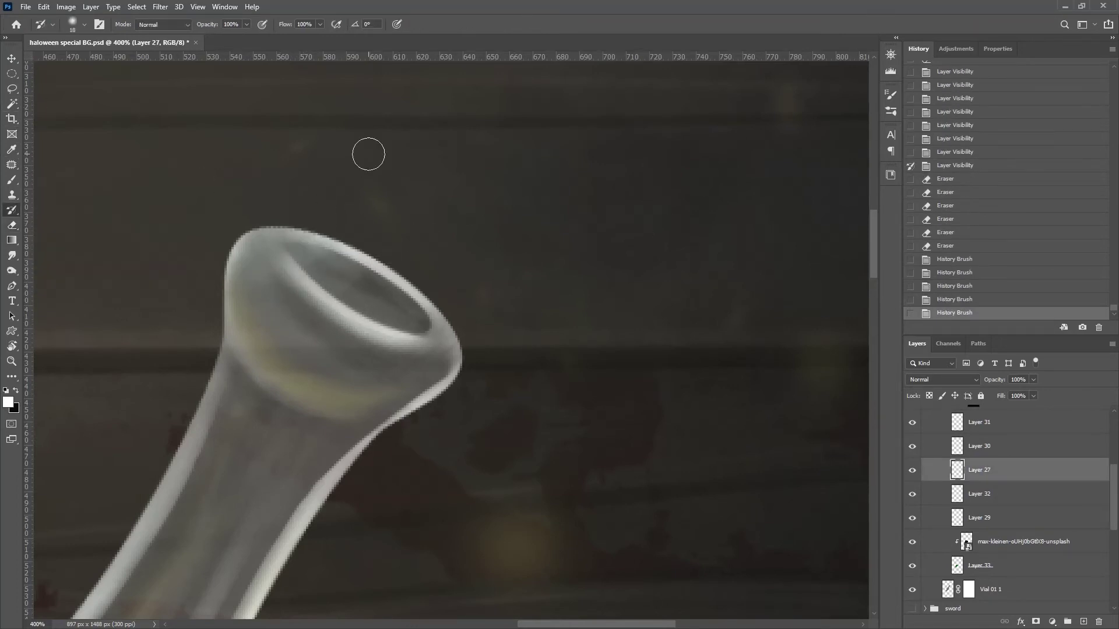
Return to Layer 36 and paint white strokes along the vial's rim
{"action": "scroll", "coordinate": [369, 154], "scroll_direction": "down", "scroll_amount": 4}
{"action": "scroll", "coordinate": [368, 154], "scroll_direction": "down", "scroll_amount": 1}
{"action": "scroll", "coordinate": [368, 154], "scroll_direction": "up", "scroll_amount": 1}
{"action": "key", "text": "alt+bracketright"}
{"action": "key", "text": "alt+bracketright"}
{"action": "key", "text": "alt+bracketright"}
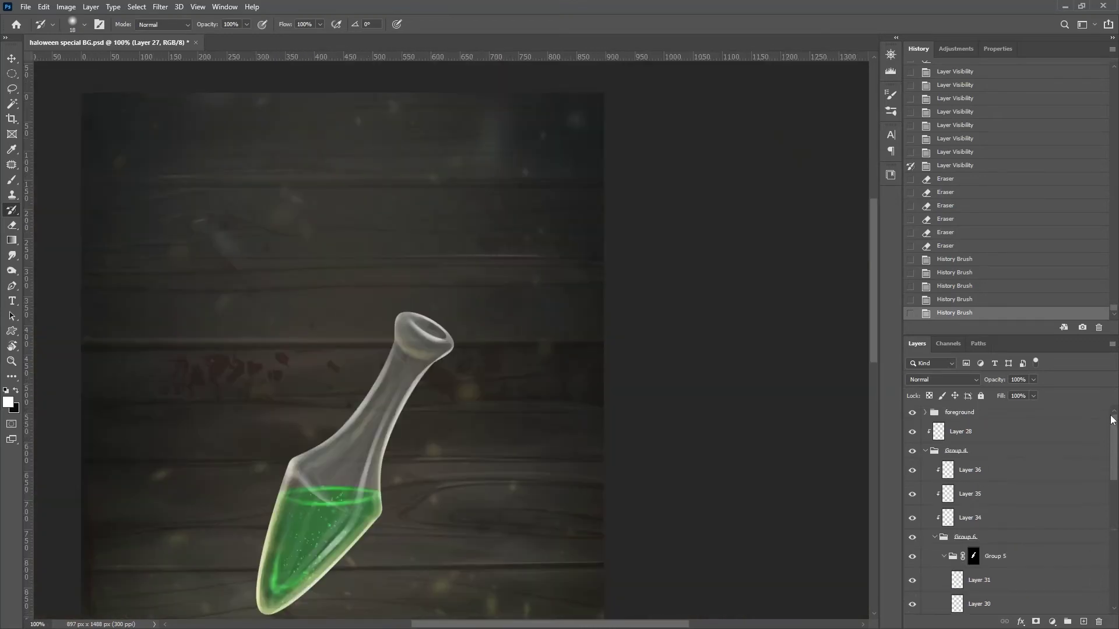
{"action": "key", "text": "alt+bracketright"}
{"action": "key", "text": "alt+bracketright"}
{"action": "key", "text": "alt+bracketright"}
{"action": "key", "text": "b"}
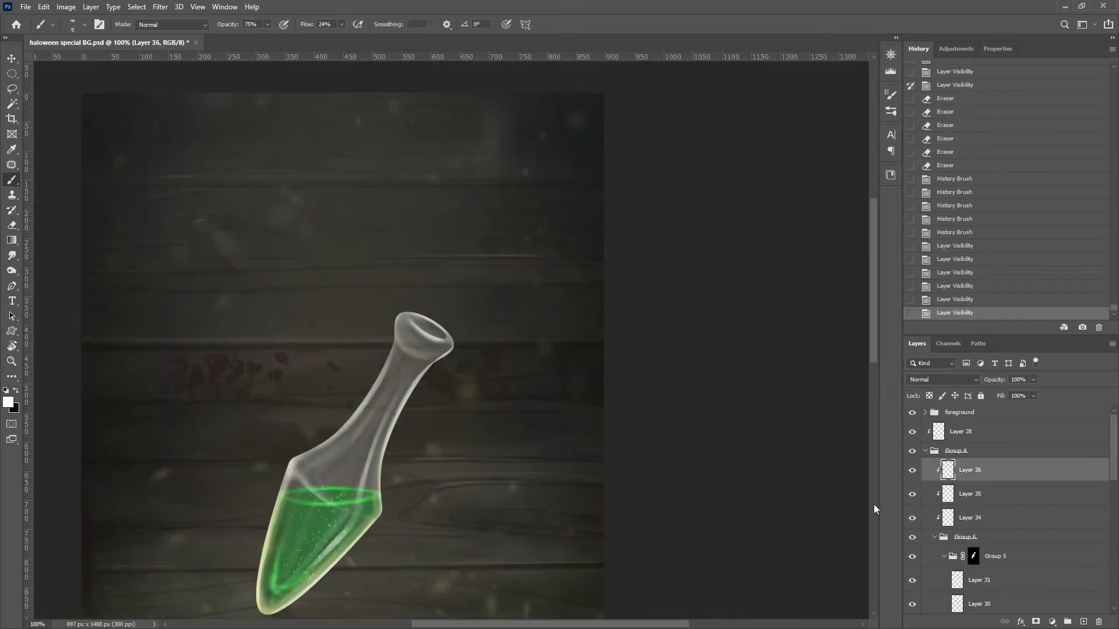
{"action": "scroll", "coordinate": [457, 342], "scroll_direction": "up", "scroll_amount": 3}
{"action": "left_click_drag", "start_coordinate": [302, 288], "coordinate": [292, 322]}
{"action": "left_click_drag", "start_coordinate": [294, 274], "coordinate": [278, 280]}
Release Layer 36's clipping mask and paint white rim highlights at 100% opacity
{"action": "key", "text": "ctrl+alt+g"}
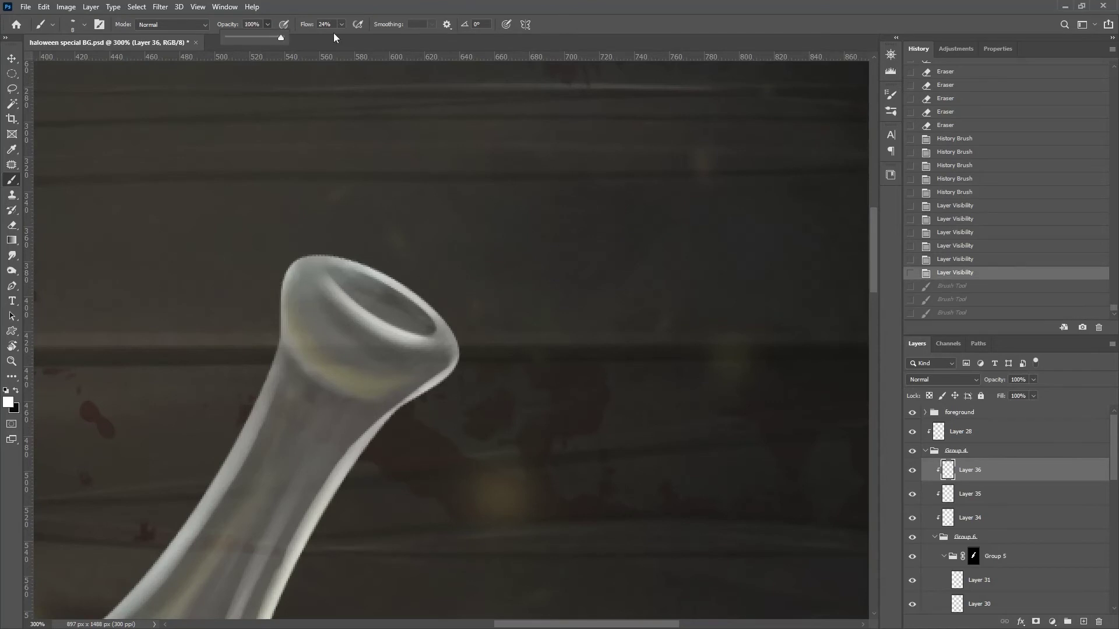
{"action": "key", "text": "0"}
{"action": "mouse_move", "coordinate": [346, 320]}
{"action": "left_mouse_down"}
{"action": "mouse_move", "coordinate": [309, 278]}
{"action": "mouse_move", "coordinate": [324, 262]}
{"action": "mouse_move", "coordinate": [293, 315]}
{"action": "left_mouse_up"}
{"action": "left_click_drag", "start_coordinate": [303, 274], "coordinate": [302, 284]}
Compare the rim highlights by stepping back and forth through the latest strokes
{"action": "key", "text": "ctrl+minus"}
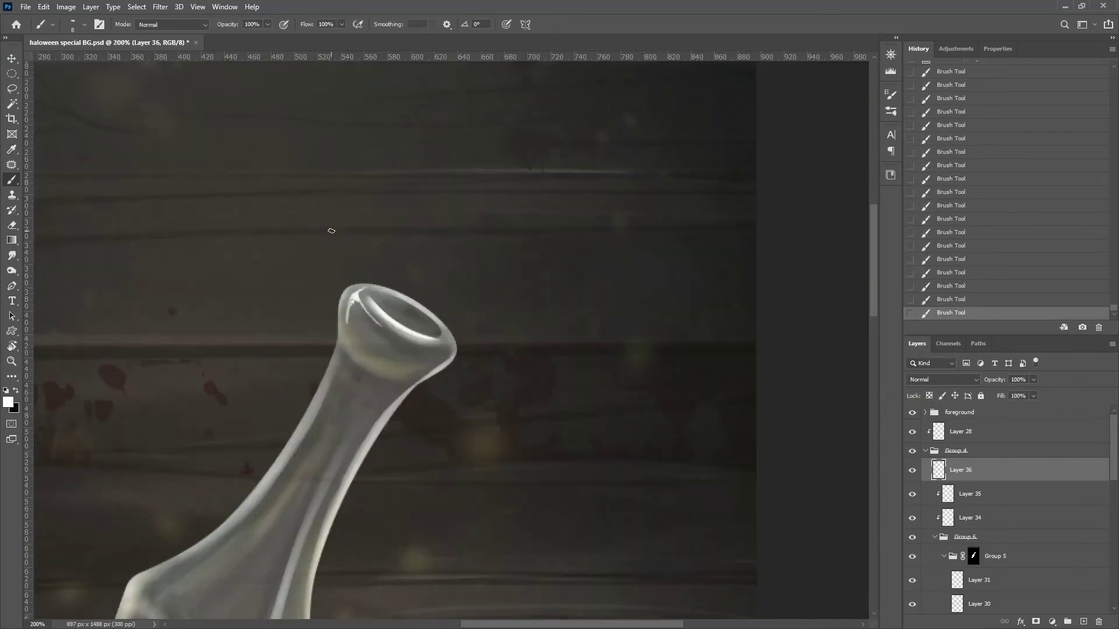
{"action": "key", "text": "ctrl+z"}
{"action": "key", "text": "ctrl+z"}
{"action": "key", "text": "ctrl+z"}
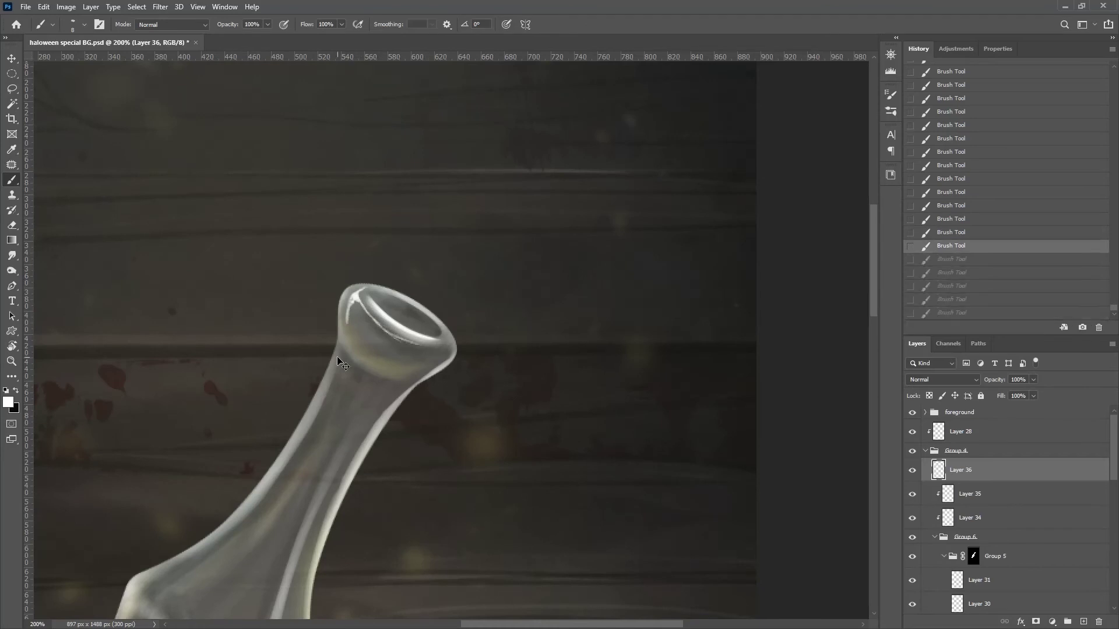
{"action": "key", "text": "ctrl+z"}
{"action": "key", "text": "ctrl+z"}
{"action": "key", "text": "ctrl+z"}
{"action": "key", "text": "ctrl+shift+z"}
{"action": "key", "text": "ctrl+shift+z"}
{"action": "key", "text": "ctrl+shift+z"}
{"action": "key", "text": "ctrl+z"}
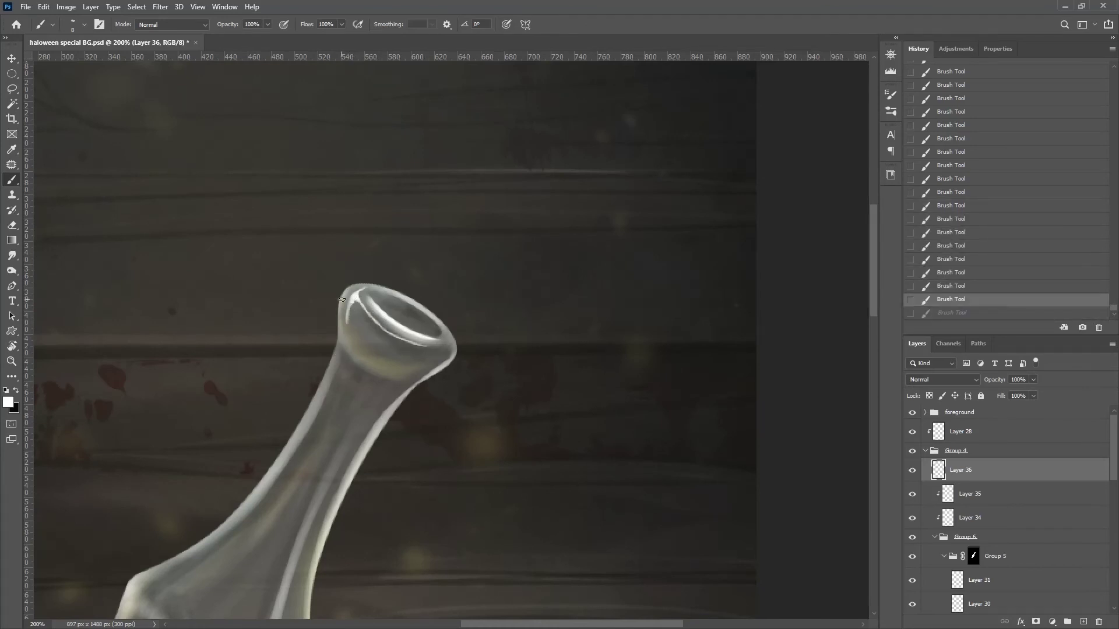
{"action": "scroll", "coordinate": [345, 350], "scroll_direction": "down", "scroll_amount": 5}
{"action": "scroll", "coordinate": [345, 349], "scroll_direction": "left", "scroll_amount": 3}
{"action": "key", "text": "ctrl+shift+z"}
{"action": "key", "text": "ctrl+z"}
{"action": "key", "text": "ctrl+z"}
{"action": "key", "text": "ctrl+shift+z"}
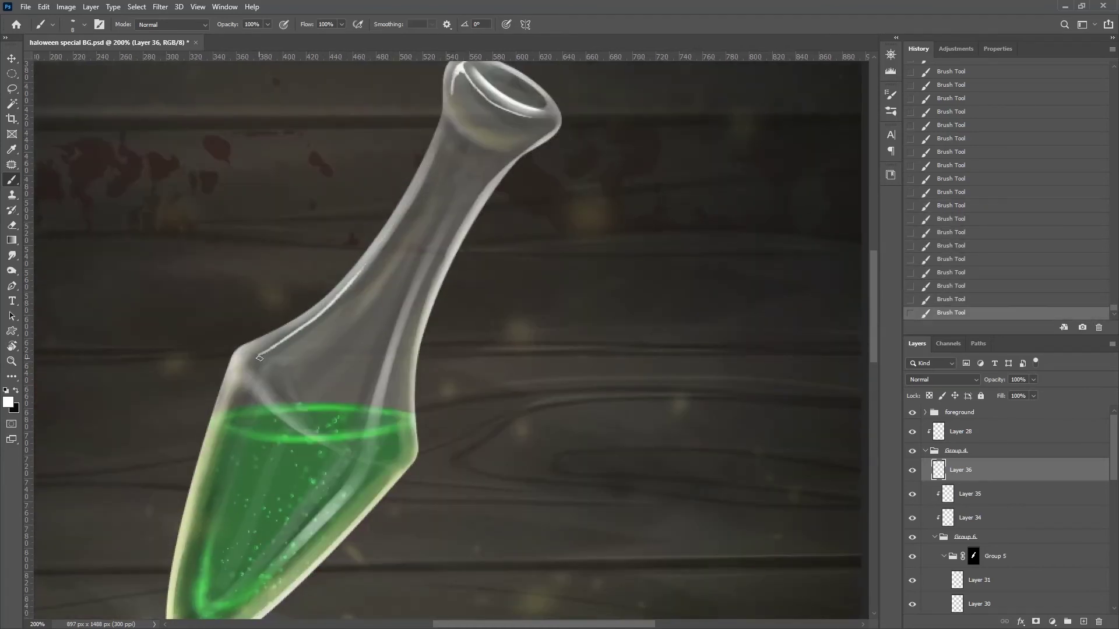
{"action": "key", "text": "ctrl+minus"}
{"action": "key", "text": "ctrl+minus"}
{"action": "key", "text": "ctrl+shift+z"}
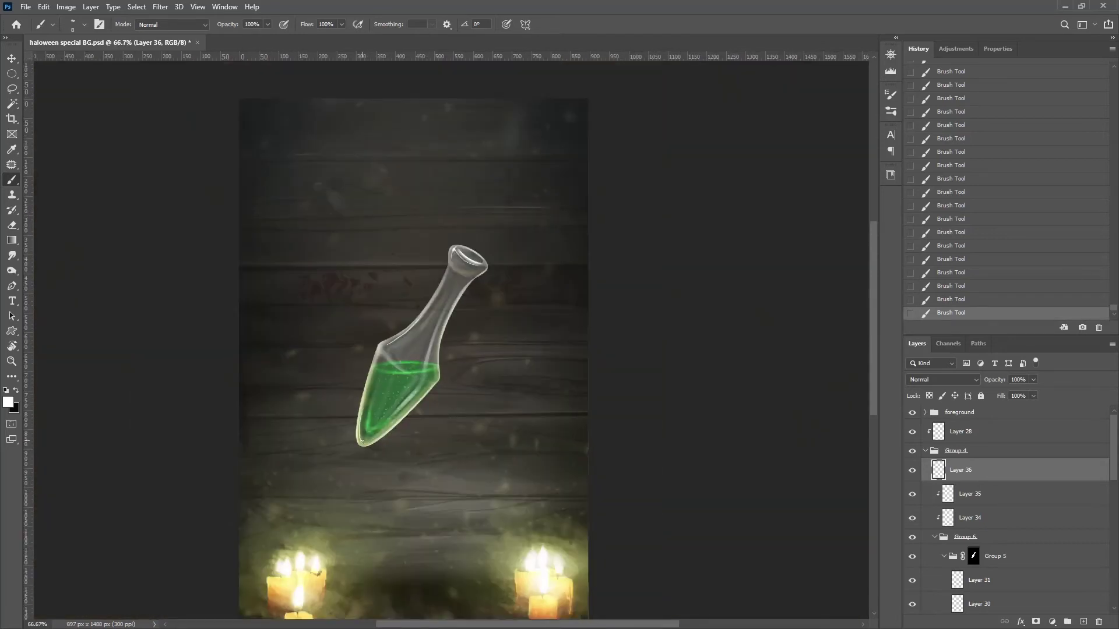
{"action": "key", "text": "ctrl+z"}
{"action": "key", "text": "ctrl+plus"}
{"action": "key", "text": "ctrl+shift+z"}
{"action": "key", "text": "ctrl+z"}
{"action": "key", "text": "ctrl+shift+z"}
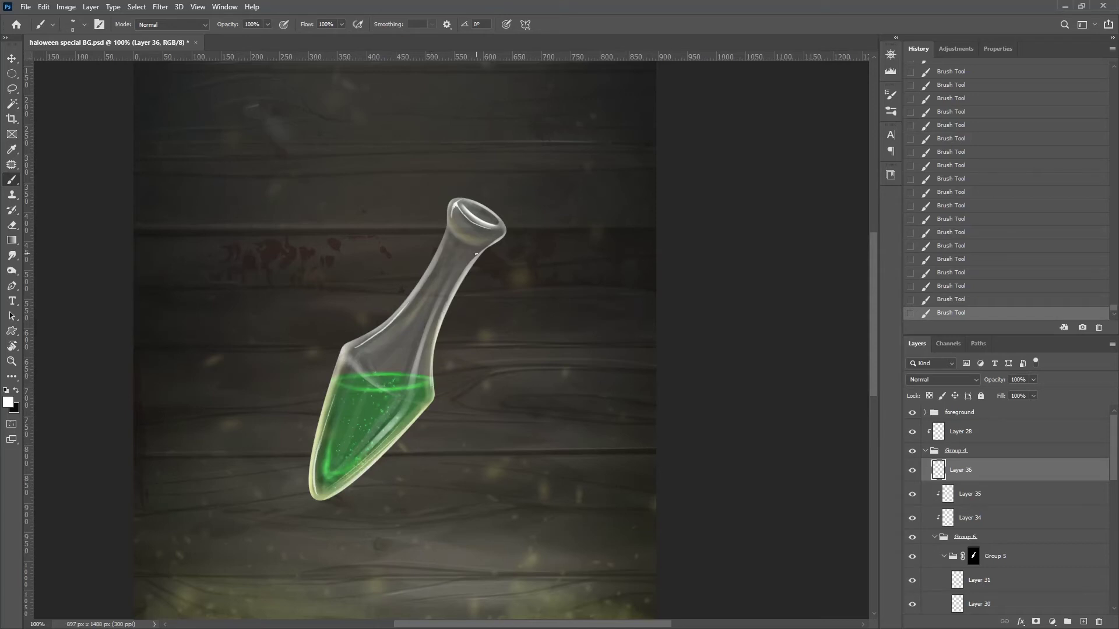
{"action": "key", "text": "ctrl+z"}
{"action": "scroll", "coordinate": [474, 198], "scroll_direction": "up", "scroll_amount": 2}
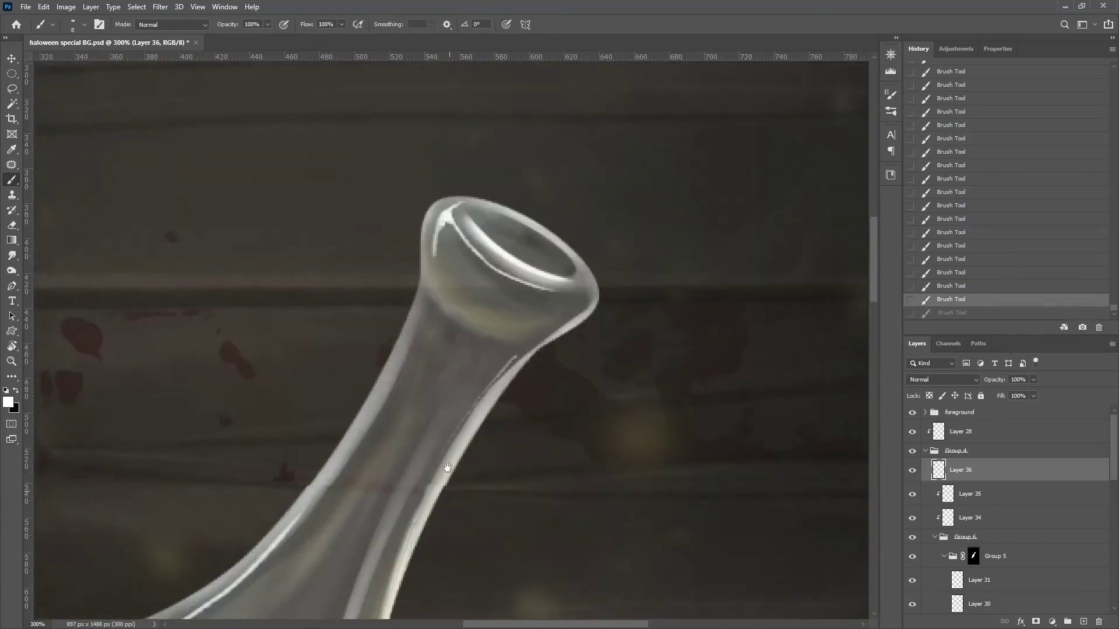
{"action": "key", "text": "ctrl+shift+z"}
{"action": "key", "text": "ctrl+z"}
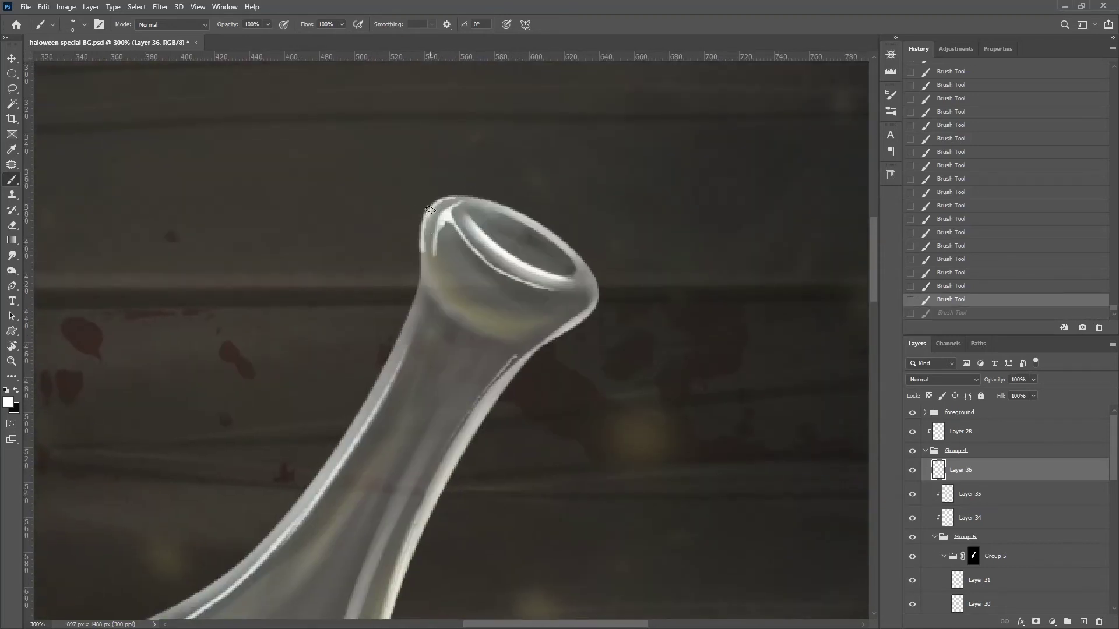
{"action": "key", "text": "ctrl+shift+z"}
{"action": "scroll", "coordinate": [441, 226], "scroll_direction": "down", "scroll_amount": 3}
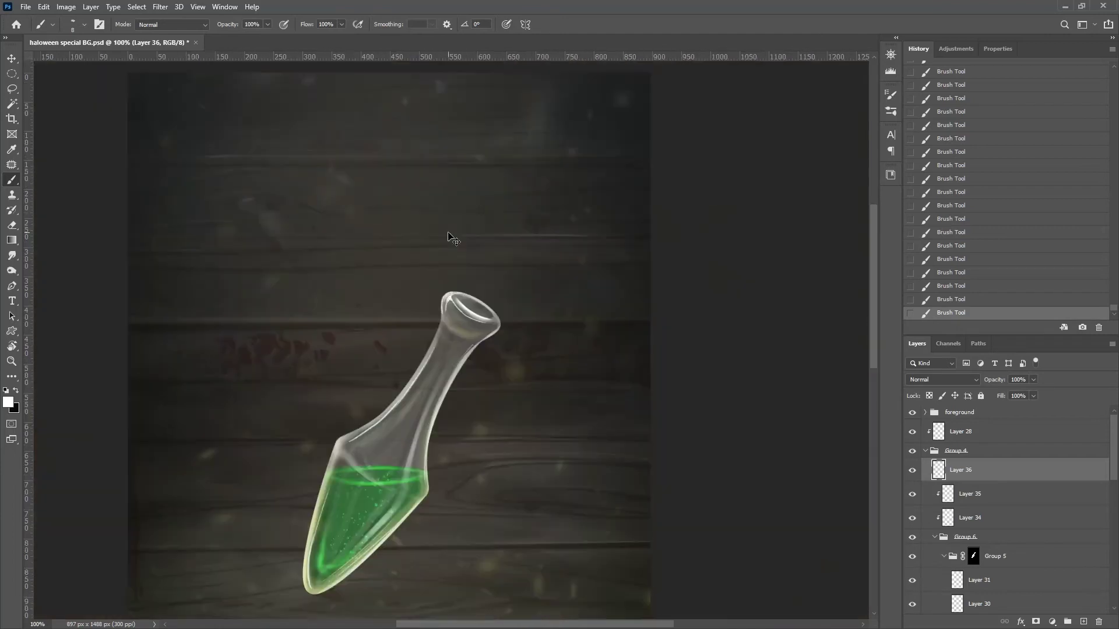
{"action": "scroll", "coordinate": [450, 237], "scroll_direction": "up", "scroll_amount": 2}
Erase part of the rim highlight with the Eraser
{"action": "key", "text": "e"}
{"action": "left_click", "coordinate": [441, 289]}
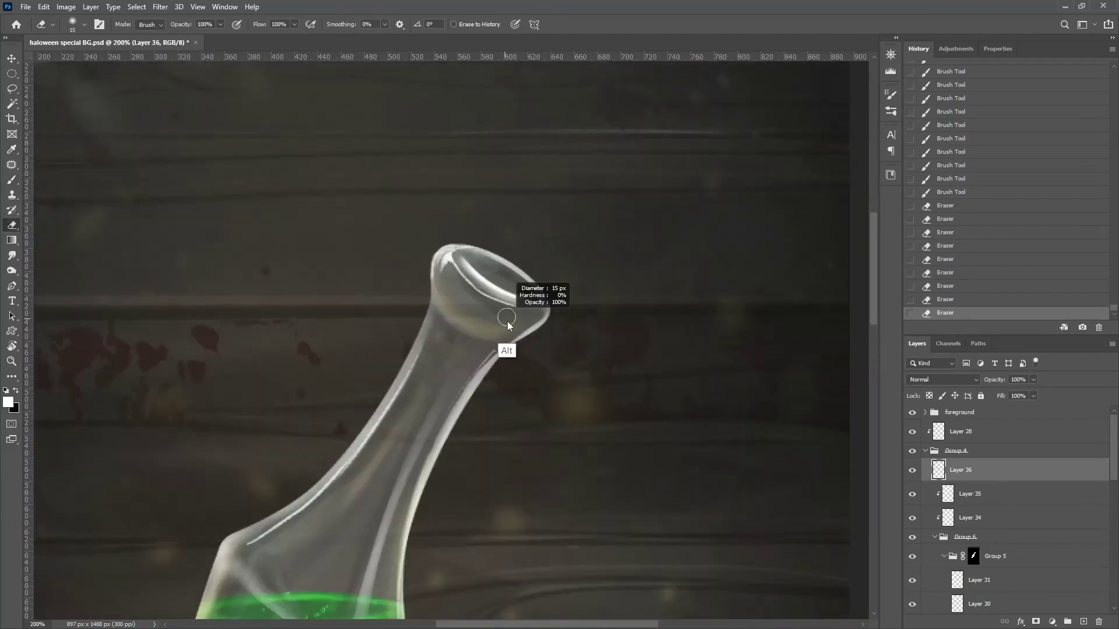
{"action": "scroll", "coordinate": [478, 330], "scroll_direction": "down", "scroll_amount": 2}
{"action": "key", "text": "ctrl+z"}
{"action": "key", "text": "ctrl+z"}
{"action": "key", "text": "ctrl+z"}
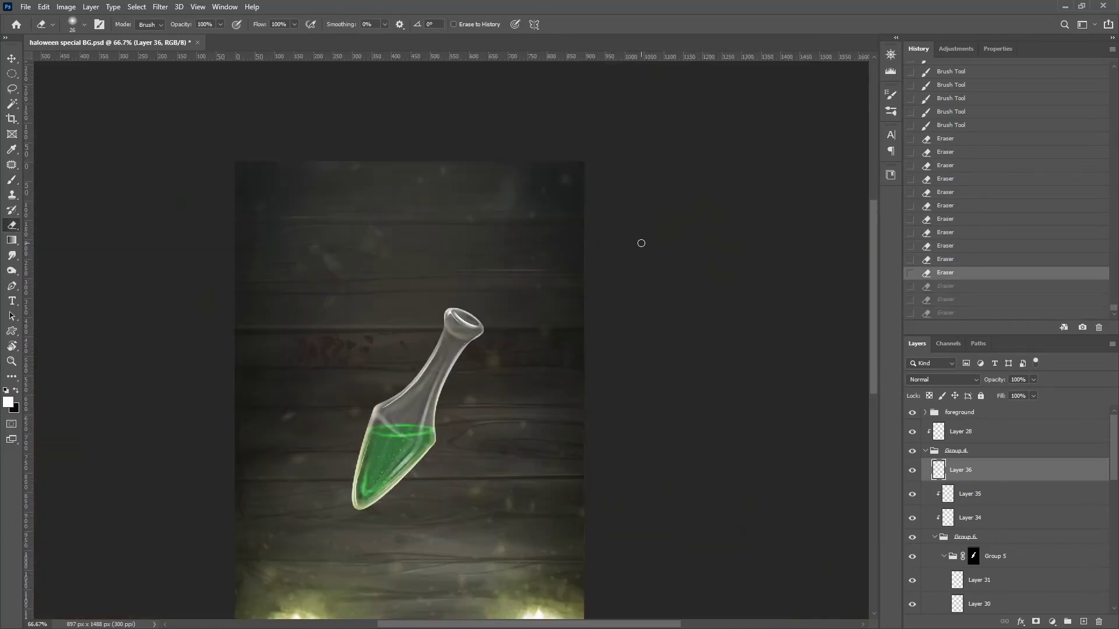
{"action": "scroll", "coordinate": [457, 341], "scroll_direction": "up", "scroll_amount": 2}
{"action": "scroll", "coordinate": [299, 465], "scroll_direction": "down", "scroll_amount": 3}
{"action": "key", "text": "b"}
Paint small white highlights on the vial's shoulder and the liquid inside
{"action": "left_click", "coordinate": [215, 398]}
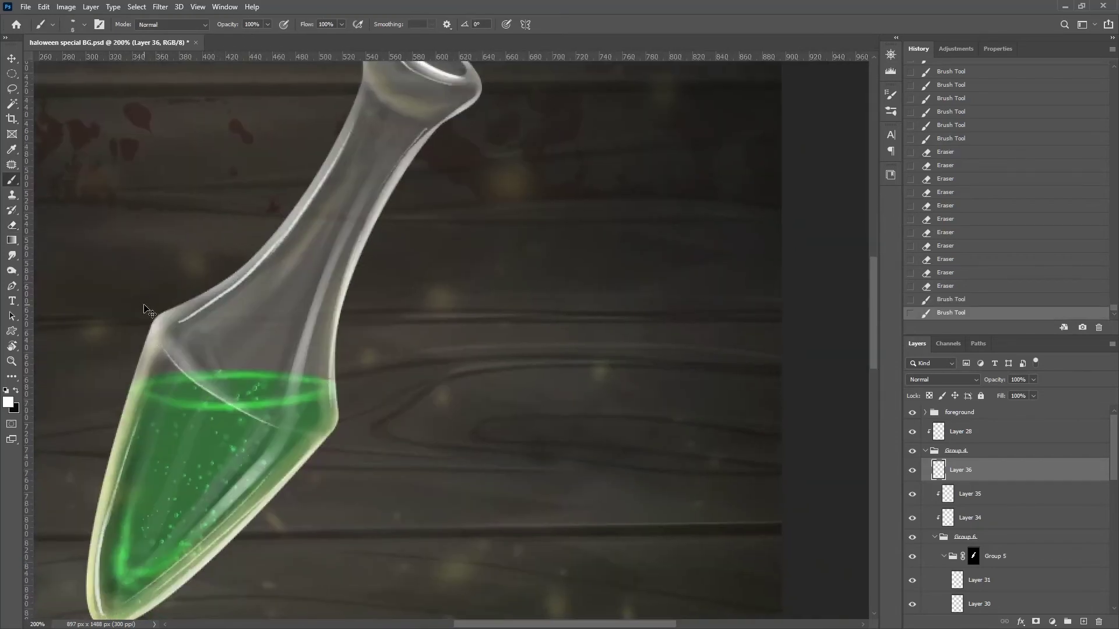
{"action": "scroll", "coordinate": [149, 311], "scroll_direction": "down", "scroll_amount": 1}
{"action": "key", "text": "ctrl+z"}
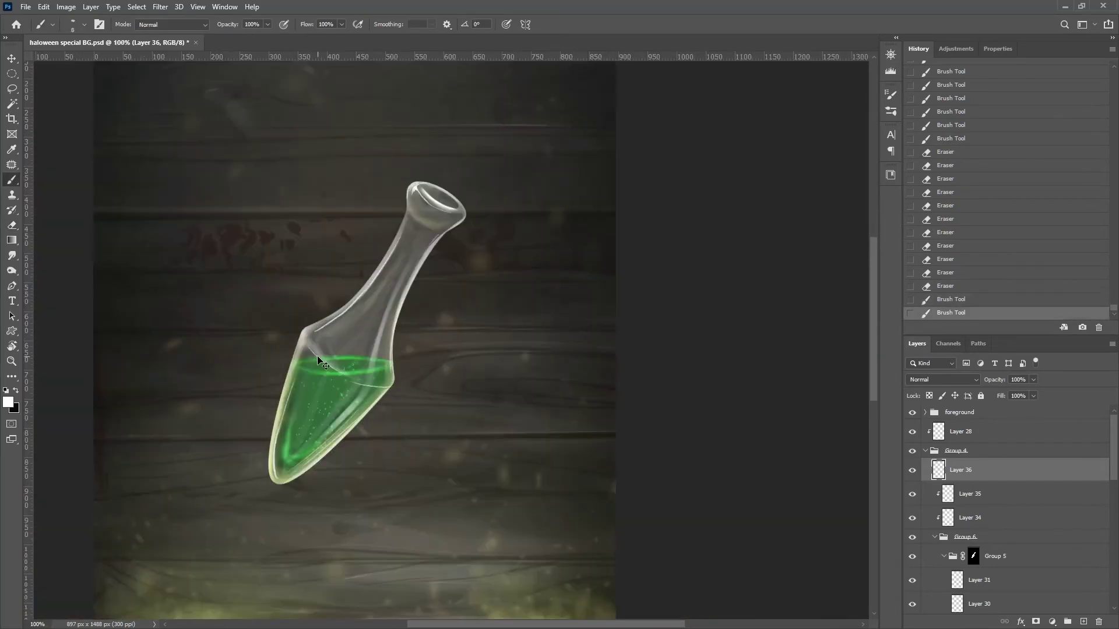
{"action": "key", "text": "ctrl+plus"}
{"action": "key", "text": "ctrl+alt+z"}
{"action": "key", "text": "ctrl+alt+z"}
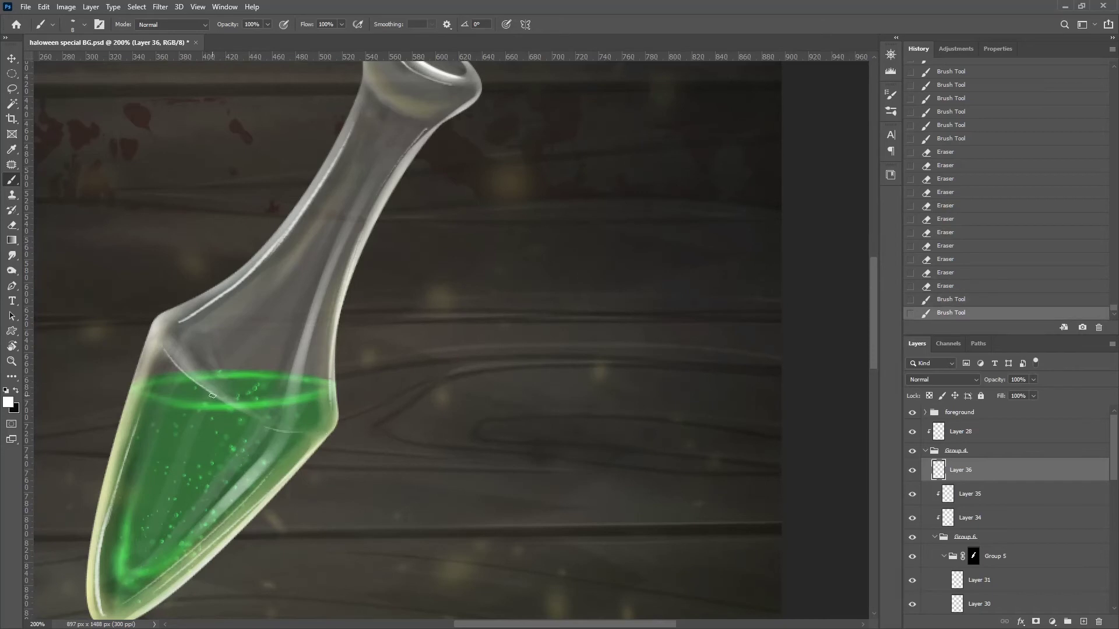
{"action": "key", "text": "ctrl+alt+z"}
{"action": "key", "text": "ctrl+alt+z"}
{"action": "key", "text": "ctrl+alt+z"}
{"action": "key", "text": "ctrl+alt+z"}
{"action": "key", "text": "ctrl+alt+z"}
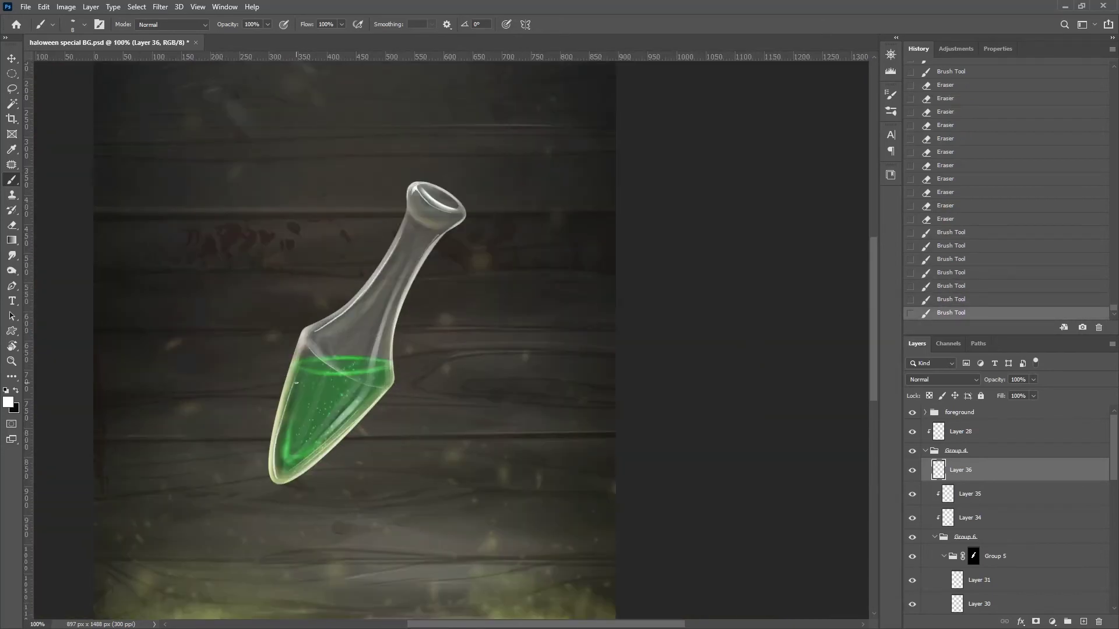
{"action": "left_click_drag", "start_coordinate": [339, 435], "coordinate": [353, 406]}
{"action": "key", "text": "ctrl+alt+z"}
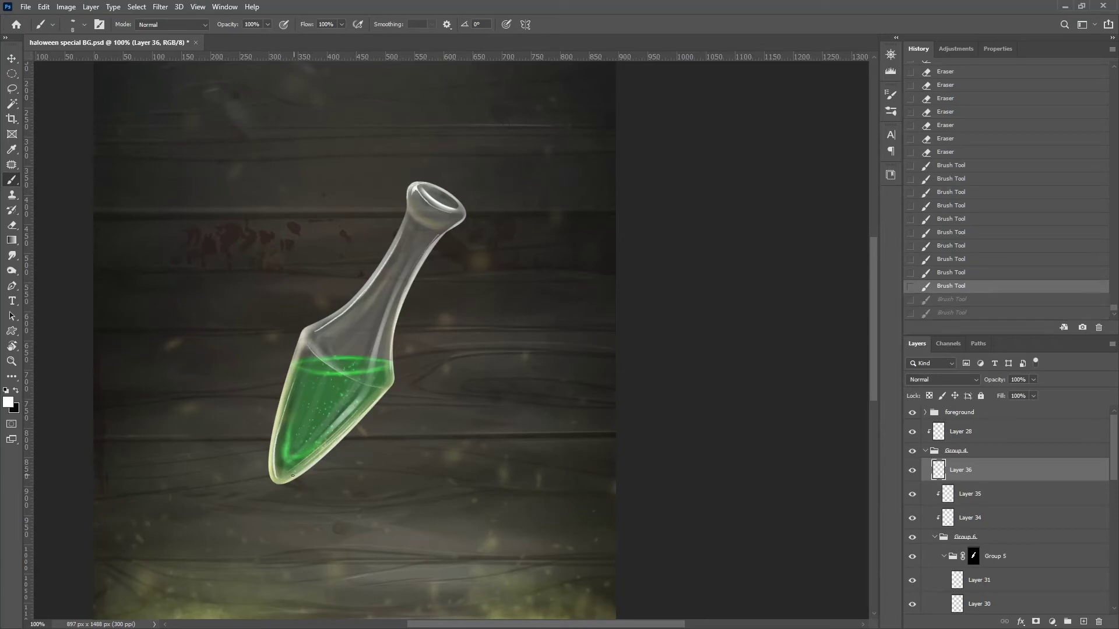
{"action": "key", "text": "ctrl+alt+z"}
{"action": "key", "text": "ctrl+alt+z"}
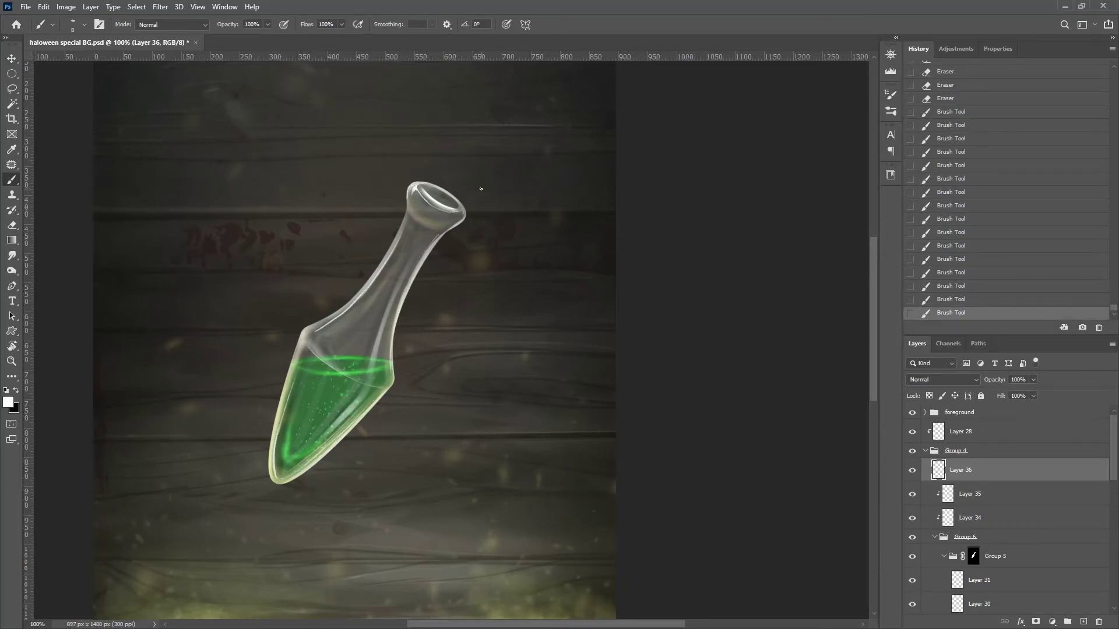
Erase part of the new strokes on the vial and check the whole vial
{"action": "key", "text": "e"}
{"action": "left_click_drag", "start_coordinate": [459, 215], "coordinate": [538, 206]}
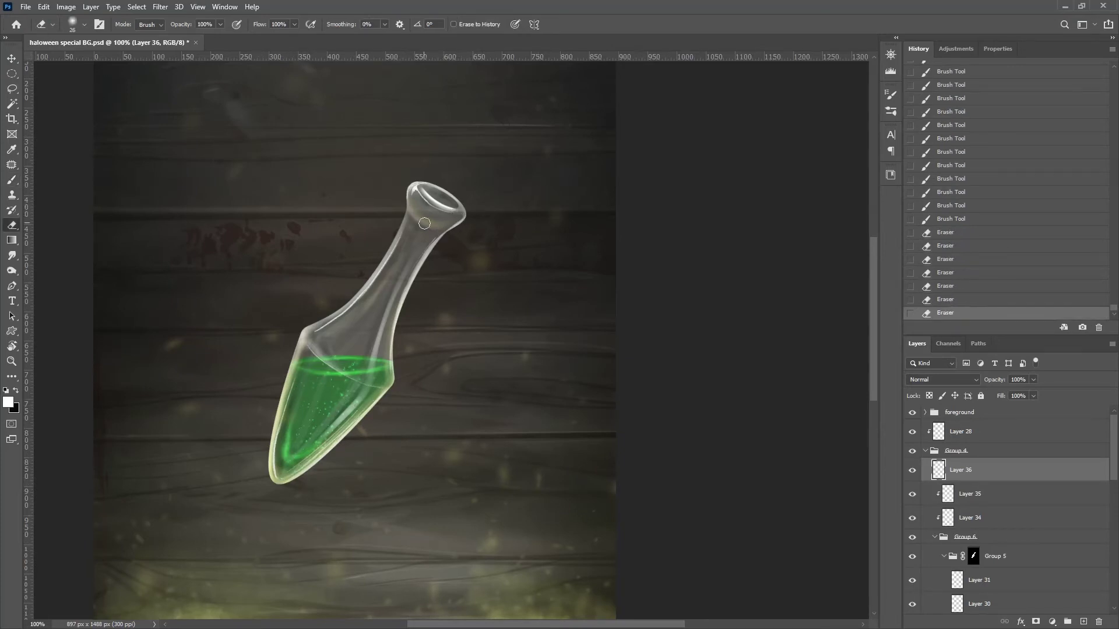
{"action": "key", "text": "ctrl+minus"}
{"action": "key", "text": "ctrl+plus"}
{"action": "key", "text": "ctrl+plus"}
Release Layer 36's clipping, add Layer 37, and paint fine white streaks on the glass
{"action": "key", "text": "ctrl+alt+g"}
{"action": "key", "text": "ctrl+alt+g"}
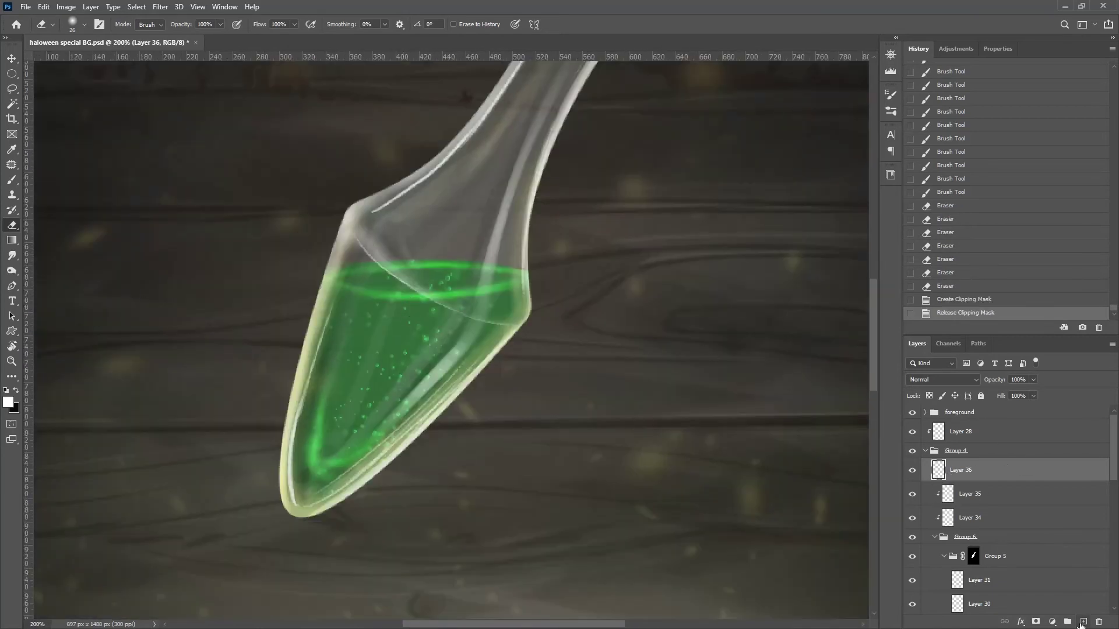
{"action": "key", "text": "ctrl+shift+alt+n"}
{"action": "key", "text": "b"}
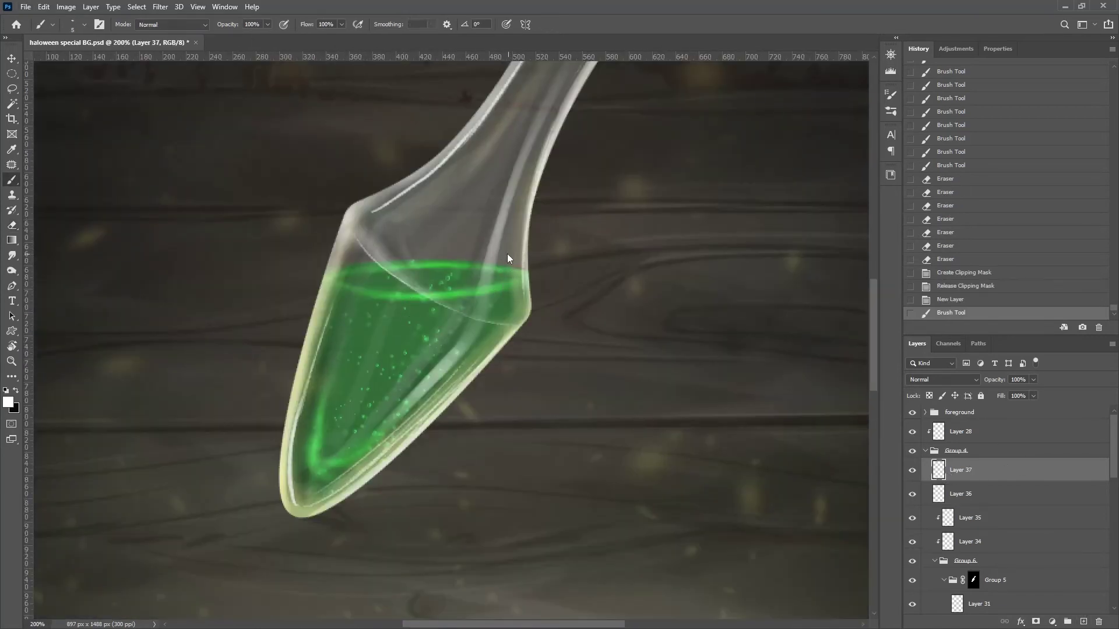
{"action": "left_click_drag", "start_coordinate": [505, 269], "coordinate": [504, 272]}
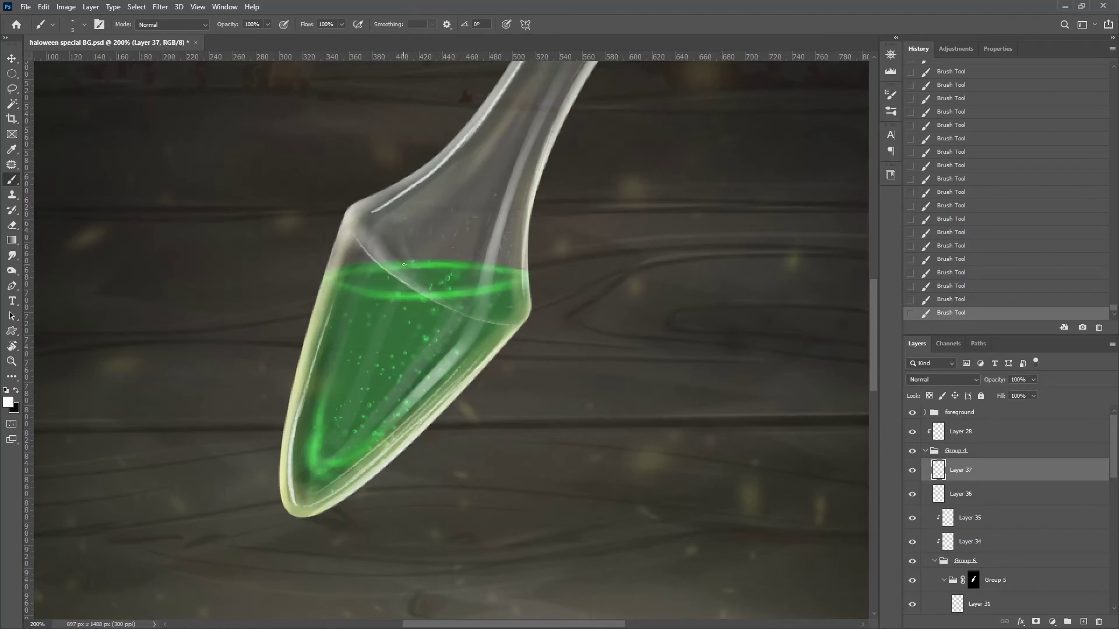
{"action": "left_click_drag", "start_coordinate": [454, 182], "coordinate": [447, 264]}
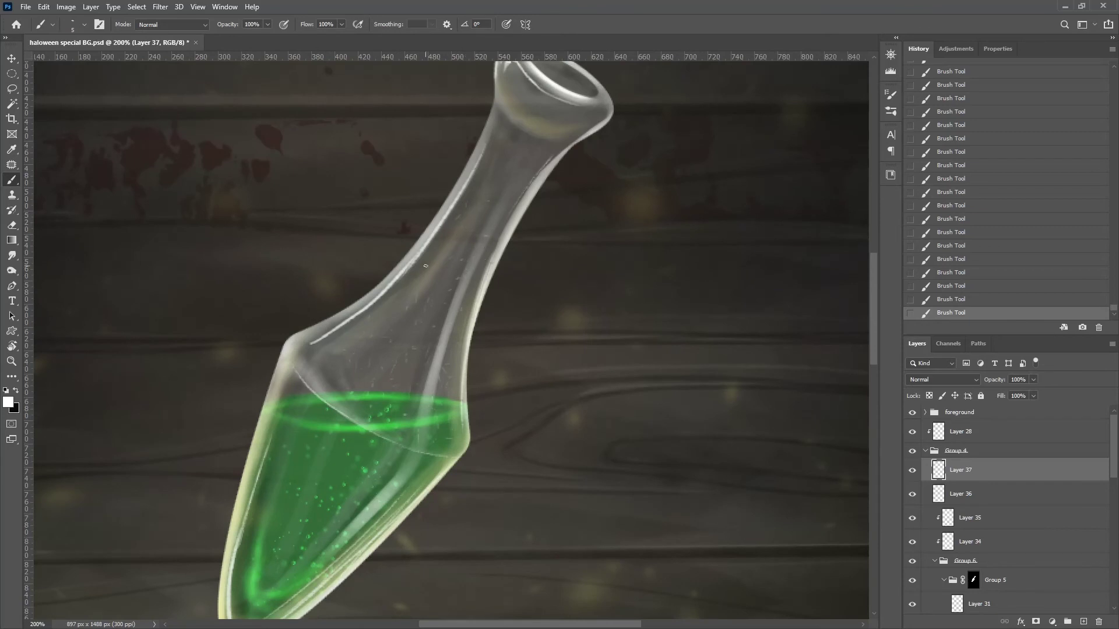
{"action": "left_click_drag", "start_coordinate": [510, 190], "coordinate": [457, 231]}
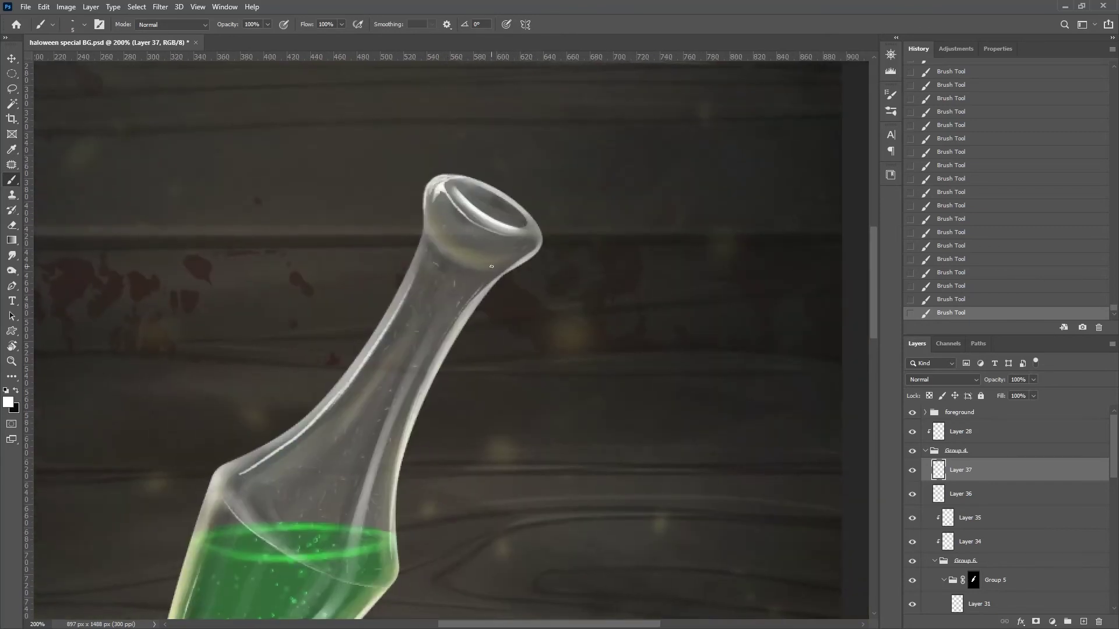
{"action": "left_click_drag", "start_coordinate": [246, 501], "coordinate": [332, 250]}
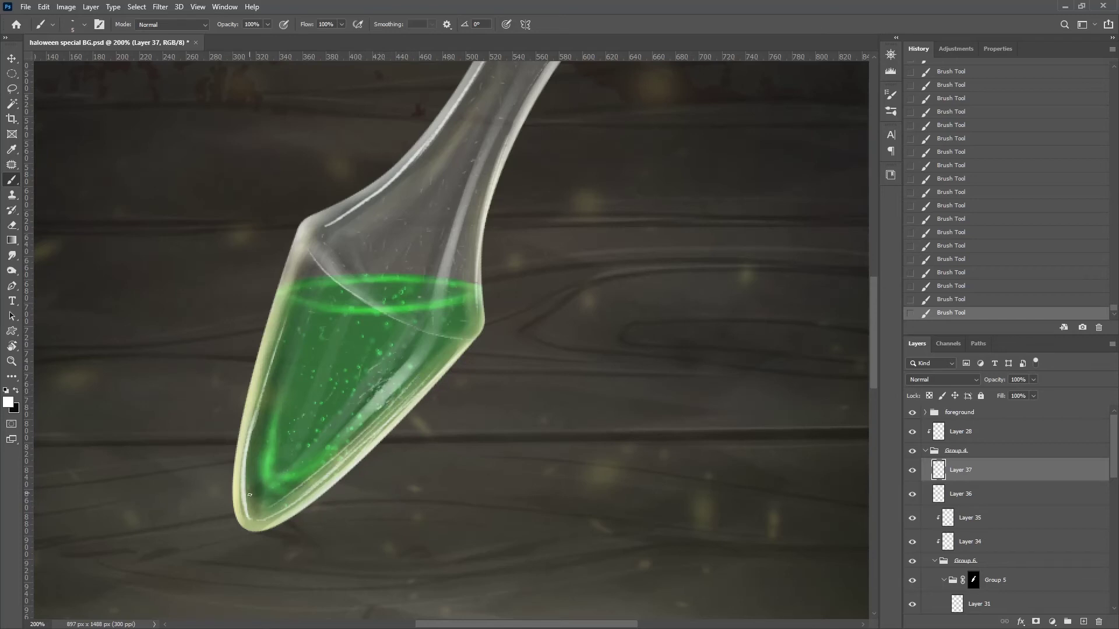
Zoom in on the vial's liquid and compare the streaks with earlier states
{"action": "key", "text": "ctrl+alt+z"}
{"action": "key", "text": "ctrl+alt+z"}
{"action": "key", "text": "ctrl+alt+z"}
{"action": "key", "text": "ctrl+alt+z"}
{"action": "key", "text": "ctrl+alt+z"}
{"action": "key", "text": "ctrl+shift+z"}
{"action": "key", "text": "ctrl+shift+z"}
{"action": "key", "text": "ctrl+shift+z"}
{"action": "key", "text": "ctrl+0"}
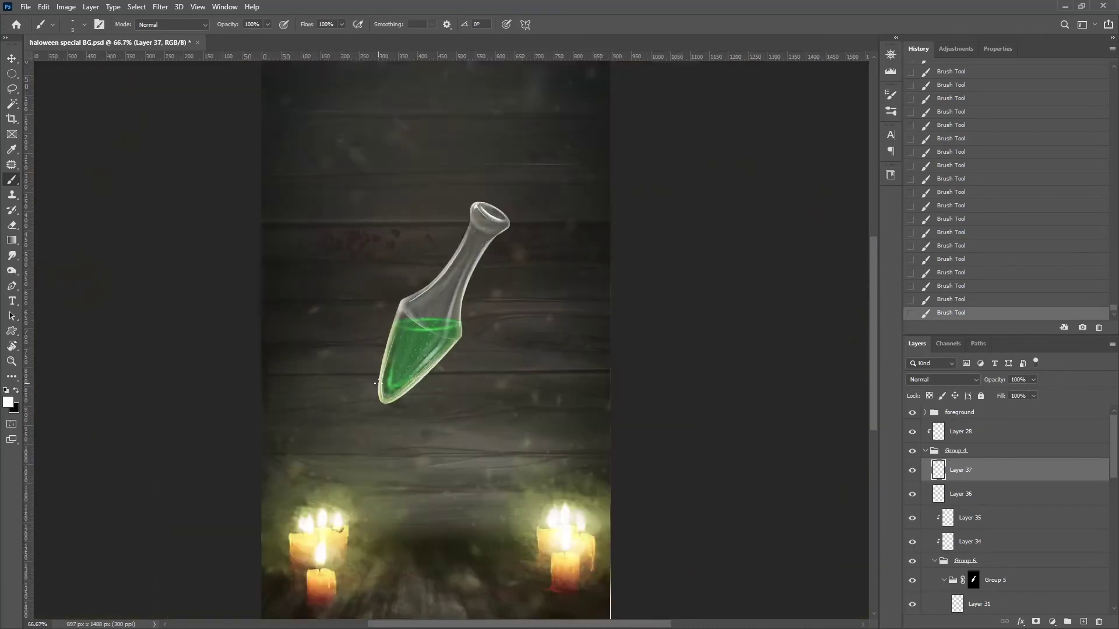
{"action": "key", "text": "ctrl+1"}
{"action": "key", "text": "ctrl+plus"}
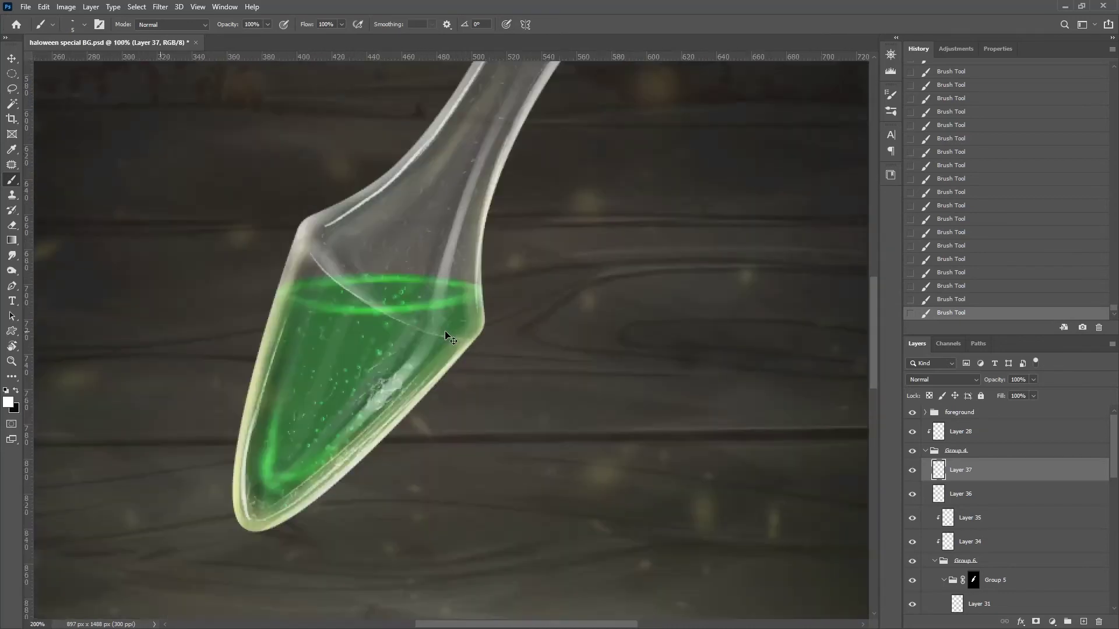
{"action": "key", "text": "ctrl+plus"}
{"action": "key", "text": "ctrl+plus"}
{"action": "key", "text": "ctrl+alt+z"}
{"action": "key", "text": "ctrl+alt+z"}
{"action": "key", "text": "ctrl+alt+z"}
{"action": "key", "text": "ctrl+alt+z"}
{"action": "key", "text": "ctrl+alt+z"}
{"action": "key", "text": "ctrl+alt+z"}
{"action": "key", "text": "ctrl+shift+z"}
{"action": "key", "text": "ctrl+shift+z"}
{"action": "key", "text": "ctrl+shift+z"}
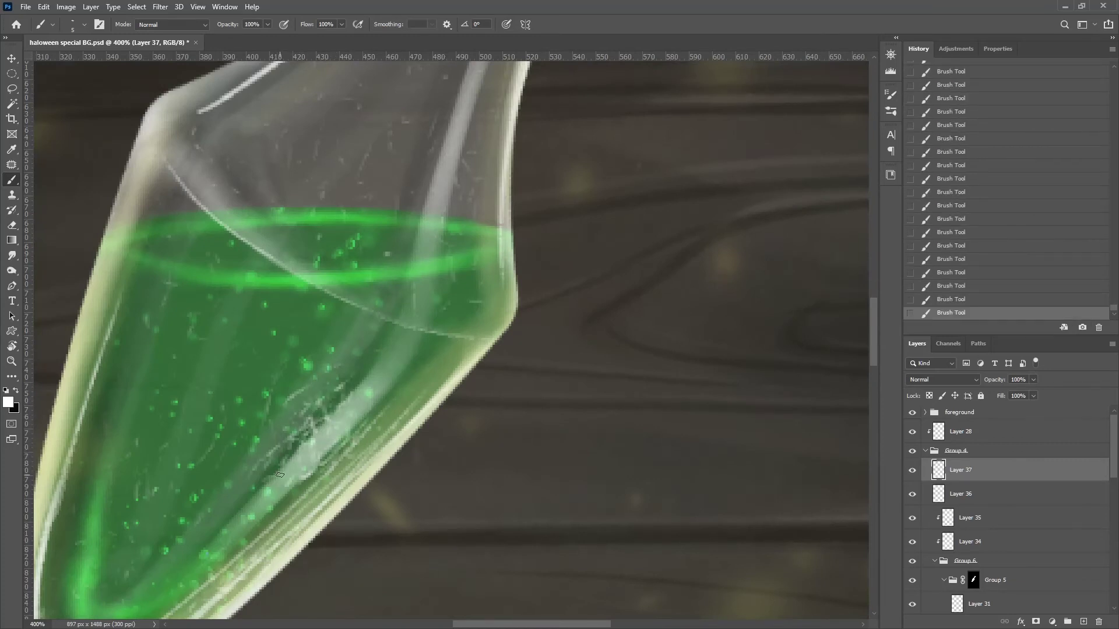
Try erasing part of the bright streak, undo it, and zoom out to the whole card
{"action": "key", "text": "e"}
{"action": "left_click_drag", "start_coordinate": [291, 489], "coordinate": [339, 395]}
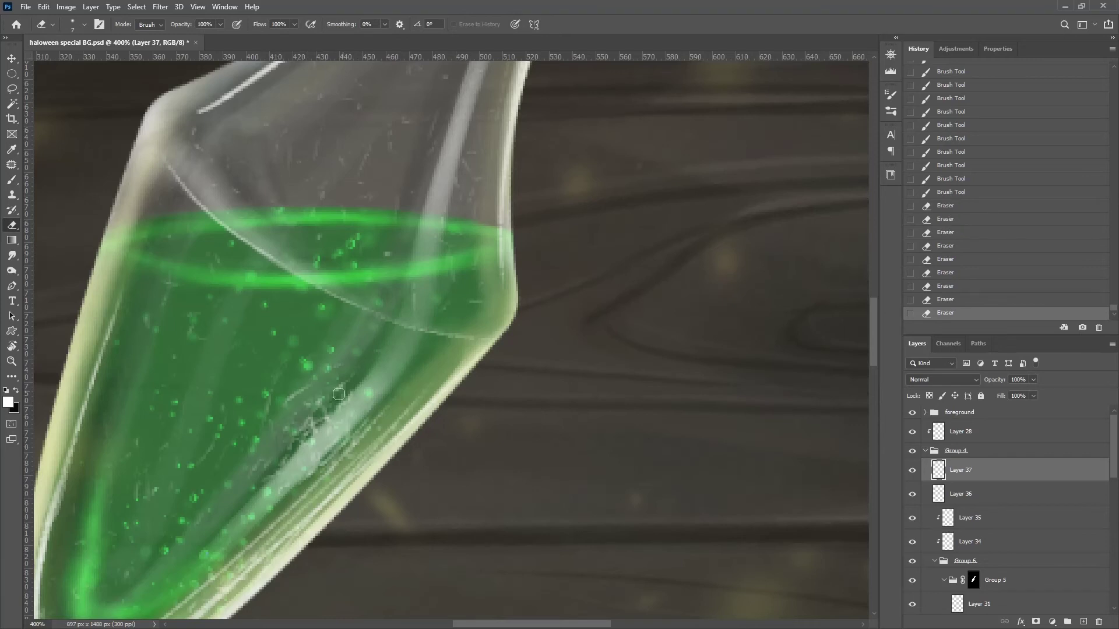
{"action": "key", "text": "ctrl+minus"}
{"action": "key", "text": "ctrl+minus"}
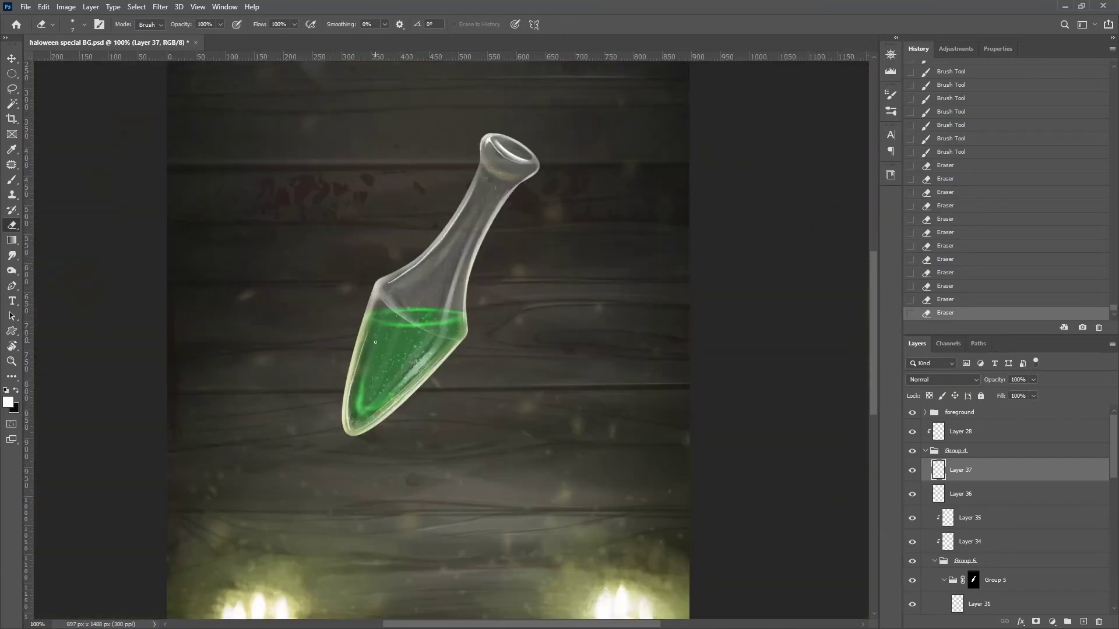
{"action": "key", "text": "b"}
{"action": "key", "text": "ctrl+alt+z"}
{"action": "key", "text": "ctrl+alt+z"}
{"action": "key", "text": "ctrl+alt+z"}
{"action": "key", "text": "ctrl+alt+z"}
{"action": "key", "text": "ctrl+alt+z"}
{"action": "key", "text": "ctrl+alt+z"}
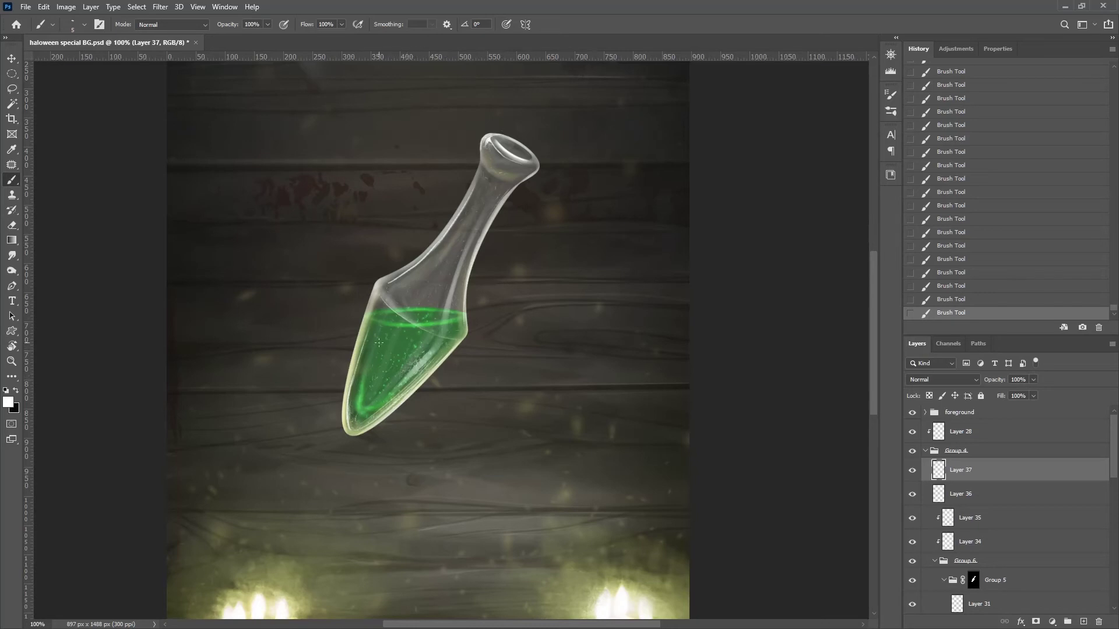
{"action": "key", "text": "ctrl+minus"}
{"action": "key", "text": "ctrl+minus"}
Select Layer 28 and paint a pale light-cyan wash over the vial
{"action": "left_click", "coordinate": [972, 449]}
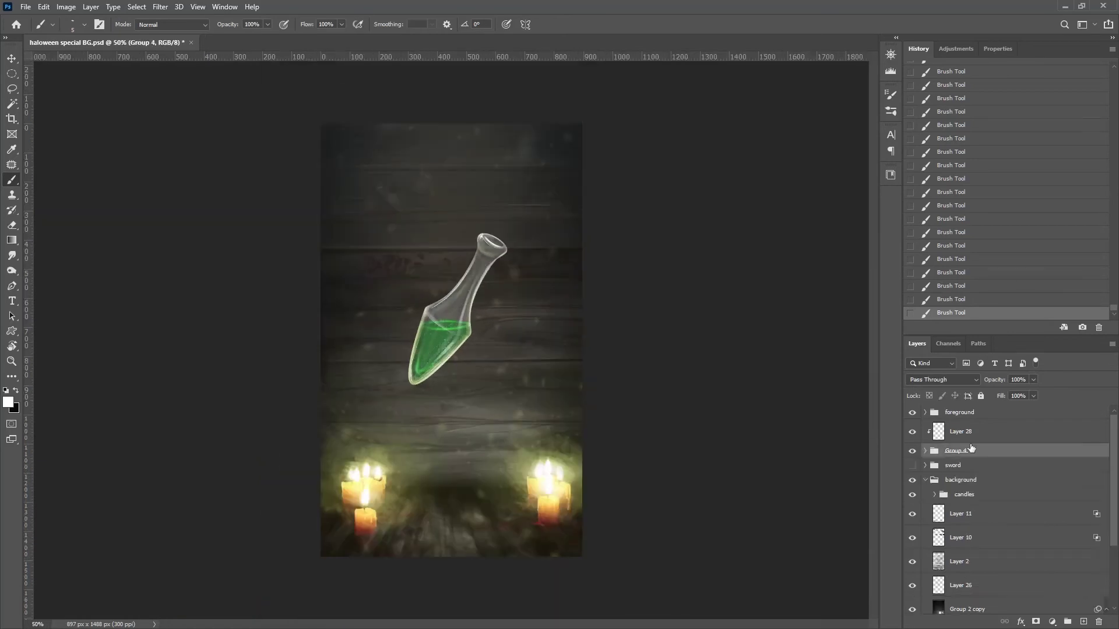
{"action": "left_click", "coordinate": [912, 451]}
{"action": "left_click", "coordinate": [1007, 435]}
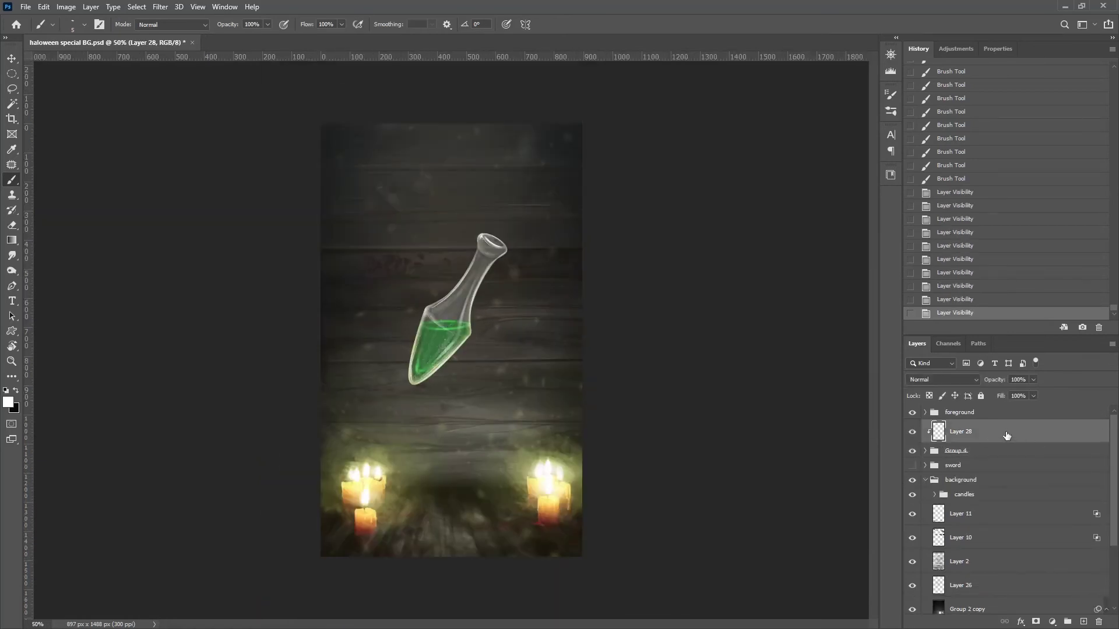
{"action": "left_click", "coordinate": [73, 24]}
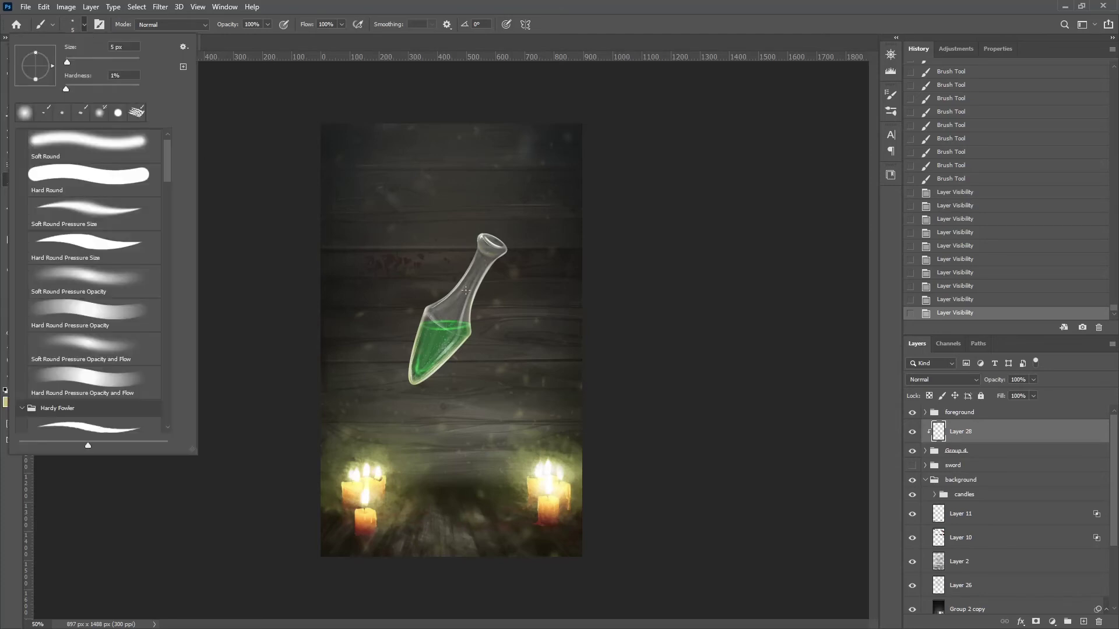
{"action": "left_click_drag", "start_coordinate": [443, 356], "coordinate": [457, 362]}
{"action": "left_click", "coordinate": [8, 403]}
{"action": "left_click", "coordinate": [911, 207]}
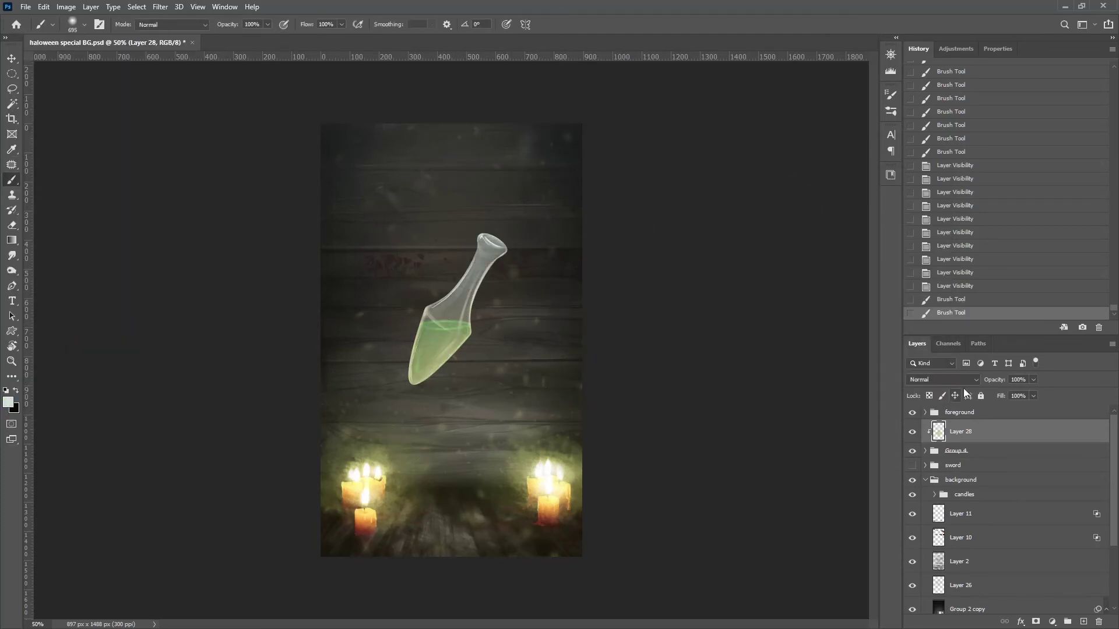
Blend Layer 28 in Hard Light at 58% opacity and rename Group 4 to 'vial'
{"action": "left_click", "coordinate": [944, 380]}
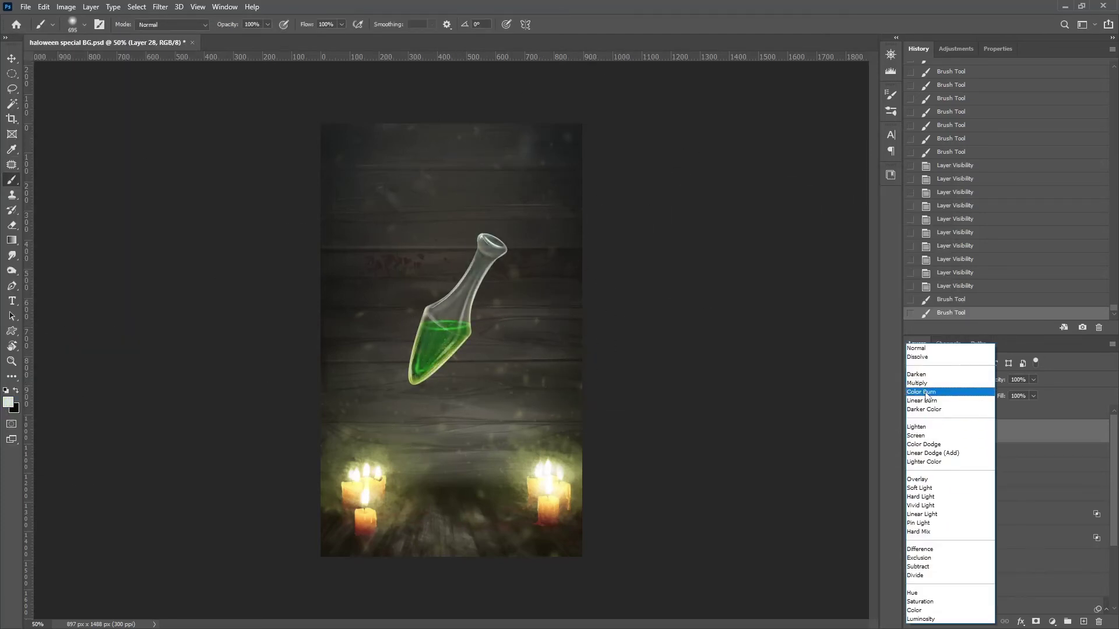
{"action": "left_click", "coordinate": [921, 497]}
{"action": "left_click", "coordinate": [1033, 379]}
{"action": "left_click_drag", "start_coordinate": [1022, 393], "coordinate": [1008, 394]}
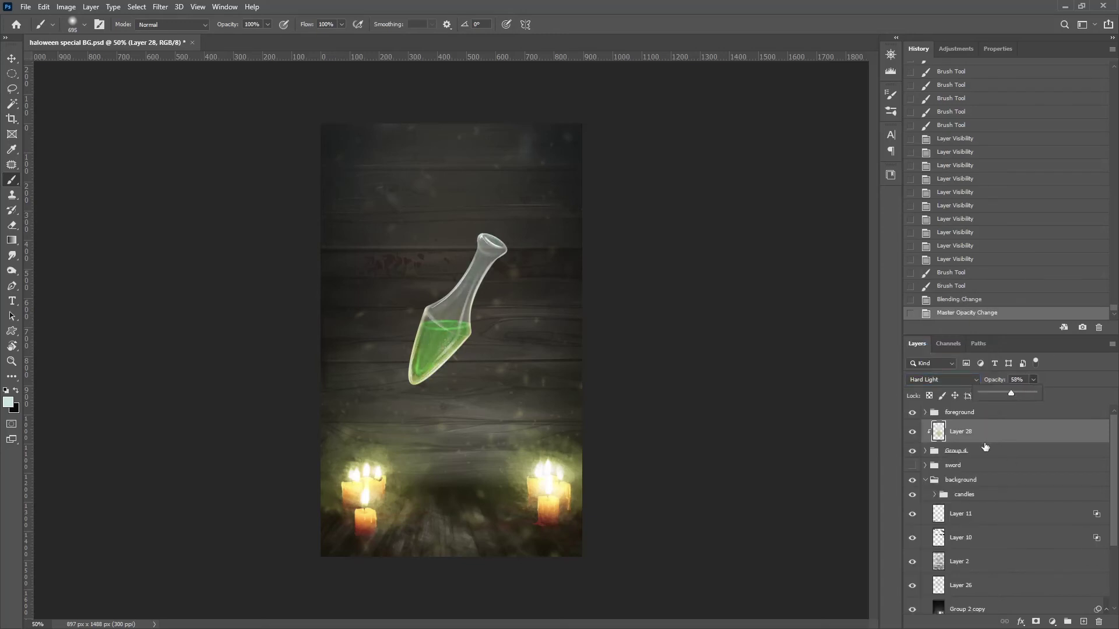
{"action": "double_click", "coordinate": [956, 451]}
{"action": "type", "text": "vial"}
{"action": "key", "text": "Return"}
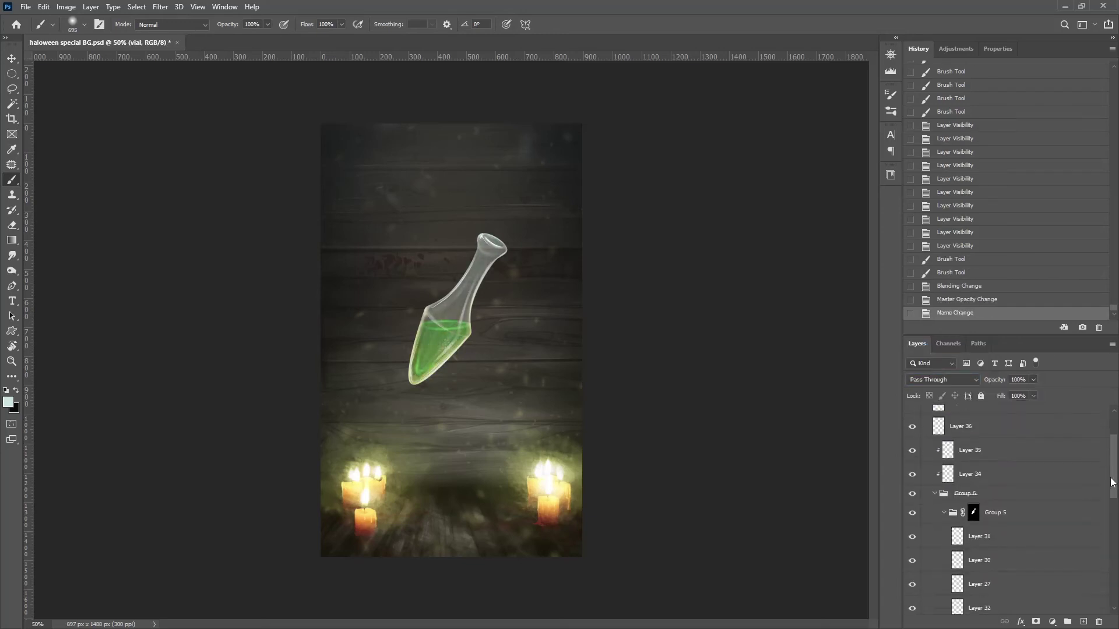
Lower the Vial 01 1 layer's opacity to about 20% and check the liquid
{"action": "scroll", "coordinate": [1111, 525], "scroll_direction": "down", "scroll_amount": 3}
{"action": "left_click", "coordinate": [1003, 561]}
{"action": "left_click", "coordinate": [1033, 379]}
{"action": "left_click_drag", "start_coordinate": [1040, 393], "coordinate": [1020, 393]}
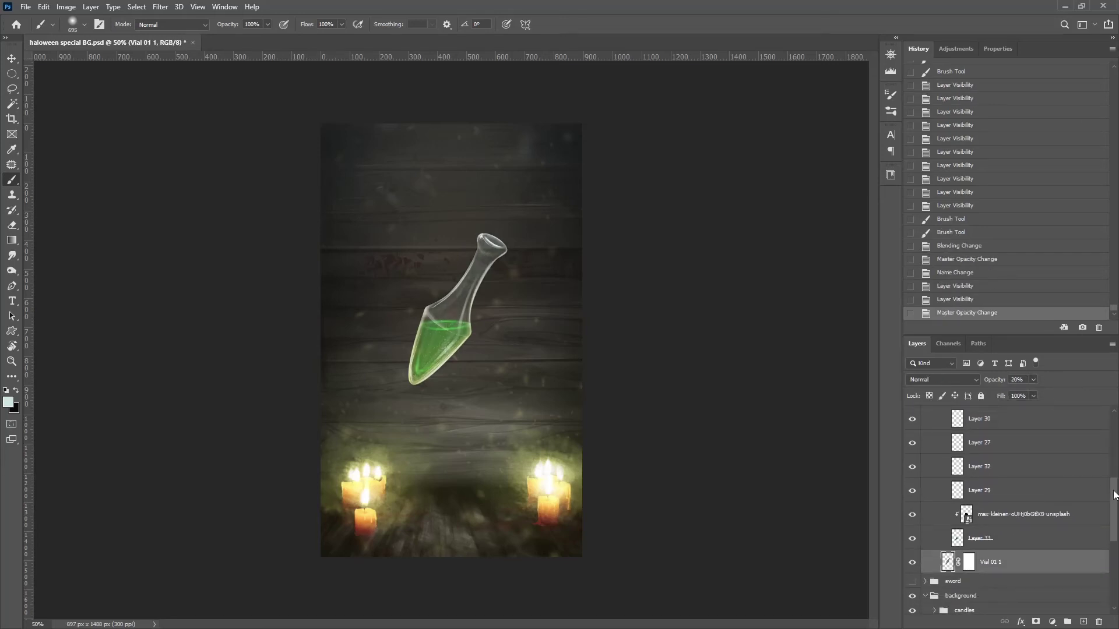
{"action": "scroll", "coordinate": [915, 530], "scroll_direction": "up", "scroll_amount": 5}
{"action": "left_click", "coordinate": [912, 527]}
{"action": "left_click", "coordinate": [912, 527]}
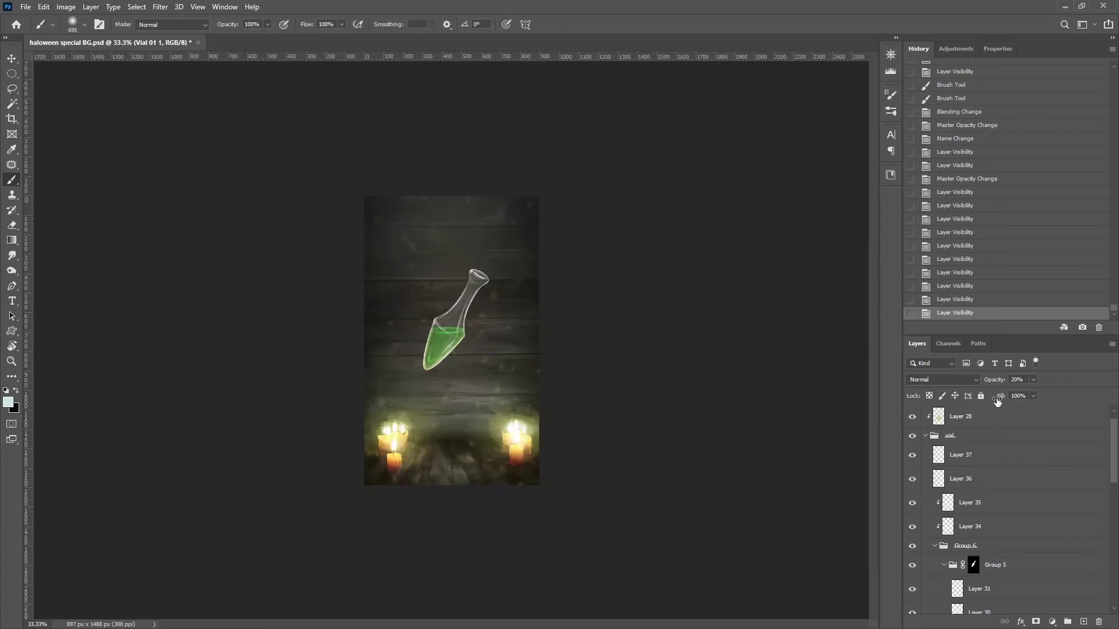
Move Layer 28 into the vial group, clip it, and group the layers as 'vial'
{"action": "left_click", "coordinate": [979, 436]}
{"action": "scroll", "coordinate": [979, 437], "scroll_direction": "up", "scroll_amount": 1}
{"action": "left_click_drag", "start_coordinate": [980, 437], "coordinate": [980, 466]}
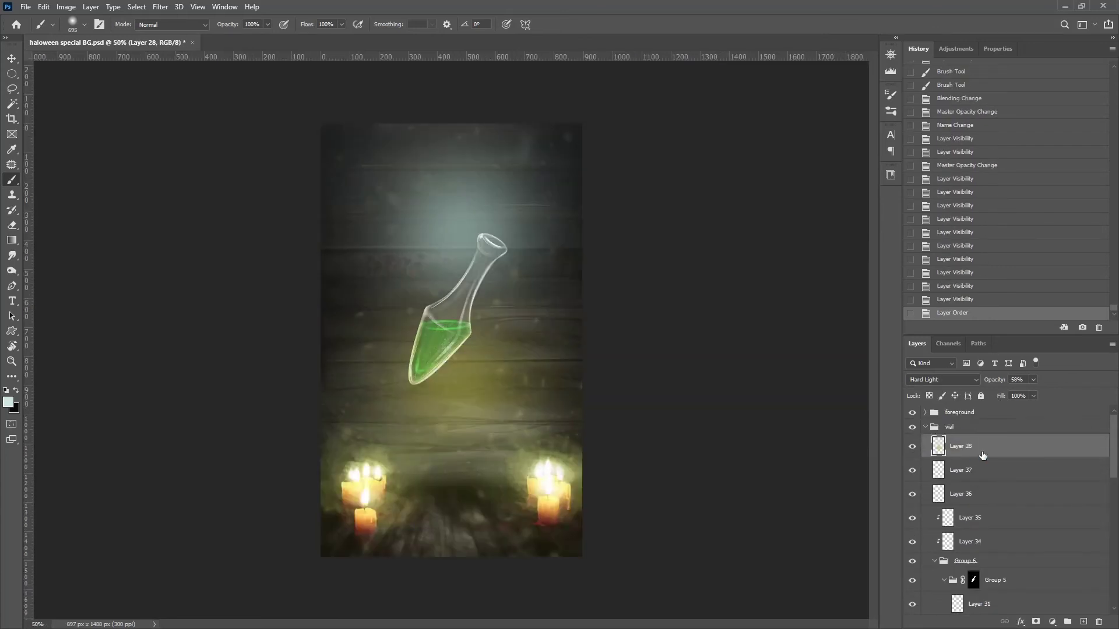
{"action": "key", "text": "ctrl+alt+g"}
{"action": "key", "text": "ctrl+g"}
{"action": "double_click", "coordinate": [955, 427]}
{"action": "type", "text": "vial"}
{"action": "key", "text": "Return"}
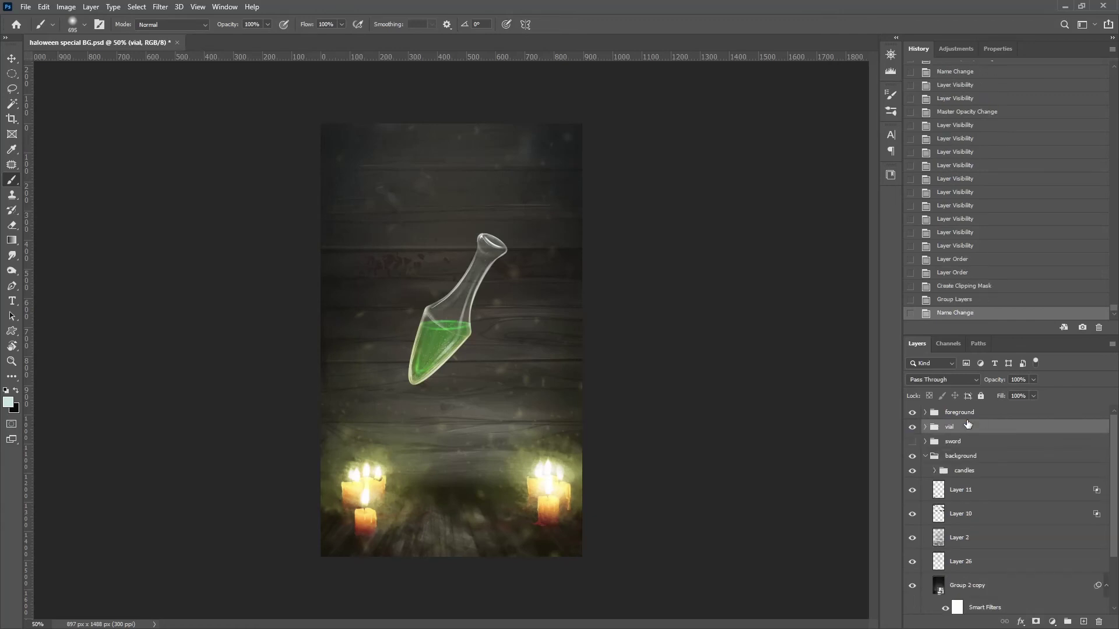
Paint green over the vial on a new layer set to Color Dodge at 70%
{"action": "left_click", "coordinate": [1084, 622]}
{"action": "left_click", "coordinate": [459, 365], "text": "alt"}
{"action": "left_click", "coordinate": [425, 338]}
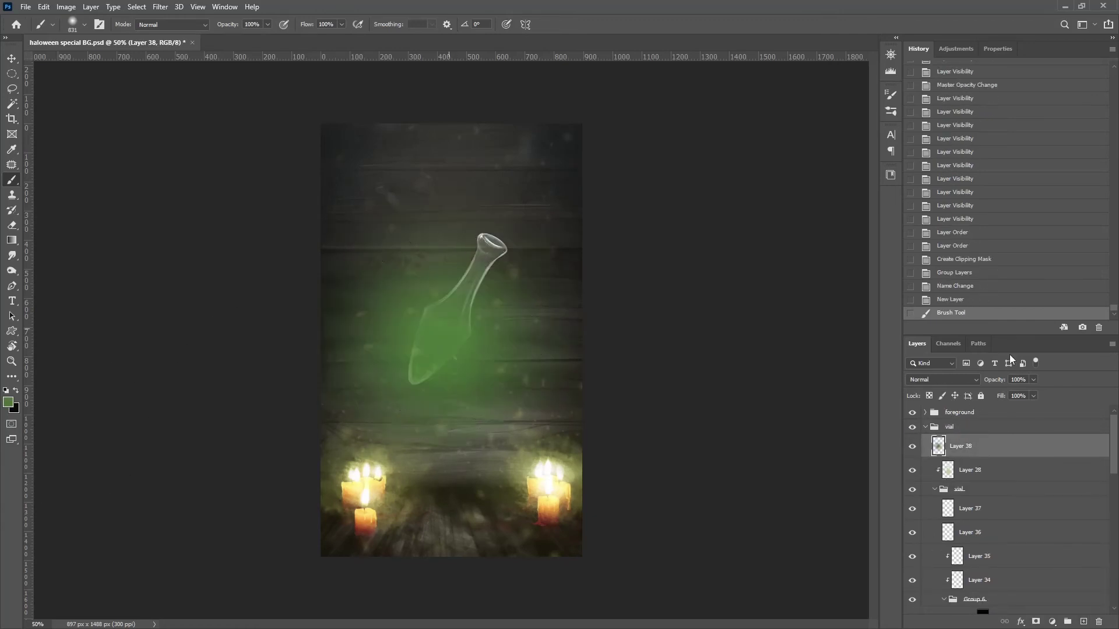
{"action": "left_click", "coordinate": [942, 379]}
{"action": "left_click", "coordinate": [924, 444]}
{"action": "left_click", "coordinate": [1033, 379]}
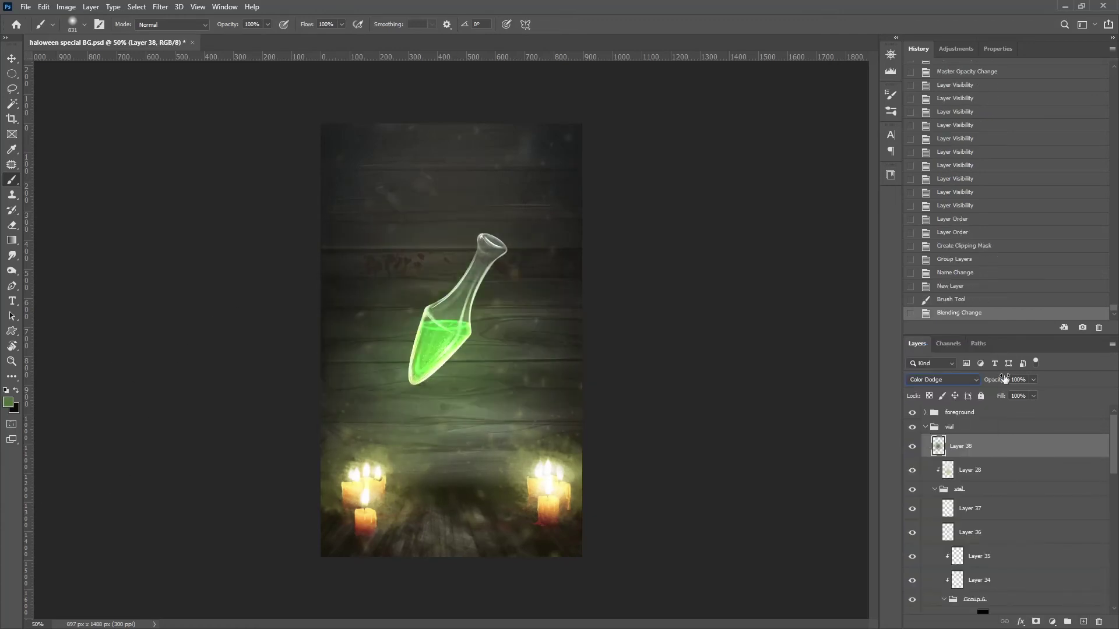
{"action": "left_click_drag", "start_coordinate": [1037, 393], "coordinate": [1007, 393]}
Scale the green glow around the vial and brush in more green
{"action": "key", "text": "ctrl+t"}
{"action": "left_click_drag", "start_coordinate": [549, 192], "coordinate": [515, 317]}
{"action": "key", "text": "Return"}
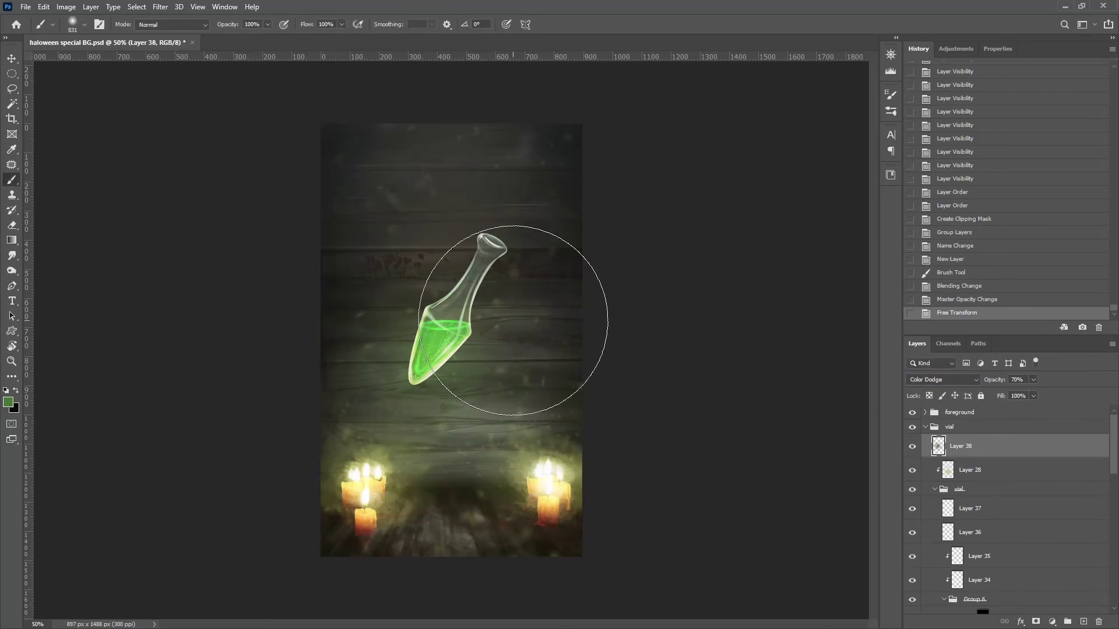
{"action": "left_click_drag", "start_coordinate": [419, 373], "coordinate": [513, 268]}
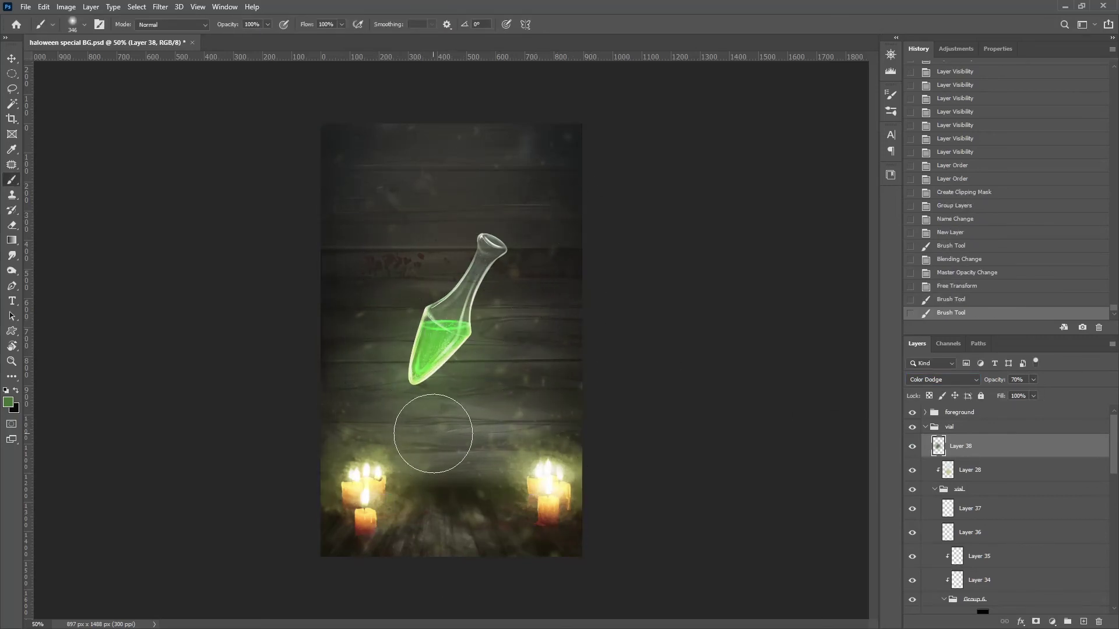
Choose a soft brush preset at 30% opacity for the smoke
{"action": "left_click", "coordinate": [84, 25]}
{"action": "scroll", "coordinate": [169, 203], "scroll_direction": "down", "scroll_amount": 3}
{"action": "left_click", "coordinate": [88, 254]}
{"action": "key", "text": "Return"}
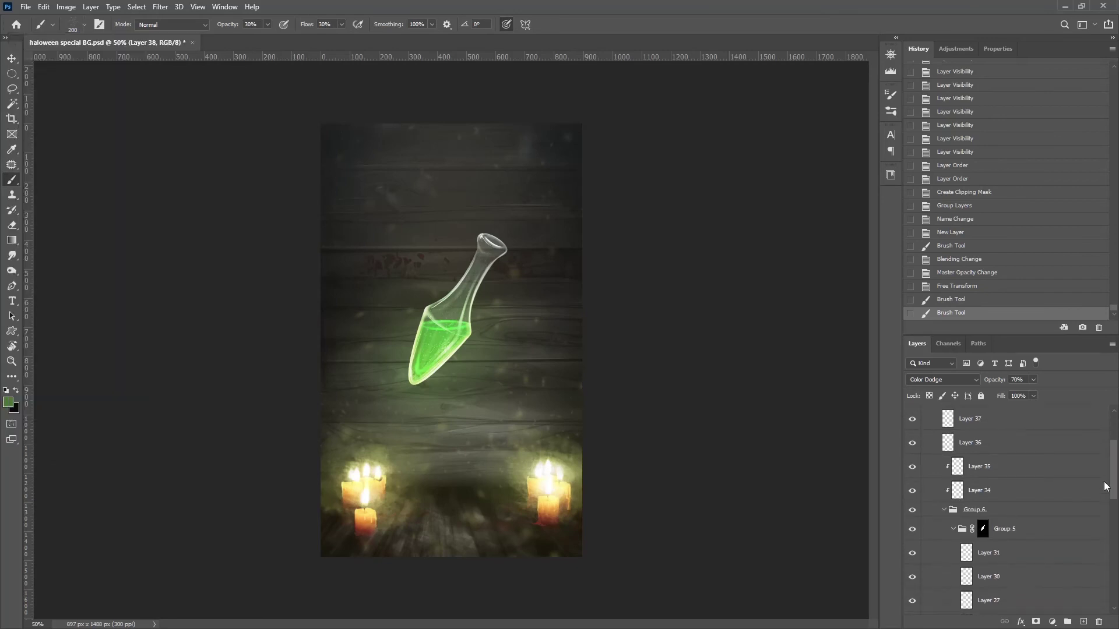
Add a new layer above Vial 01 1 and paint a faint smoke wisp above the vial
{"action": "scroll", "coordinate": [1008, 507], "scroll_direction": "down", "scroll_amount": 3}
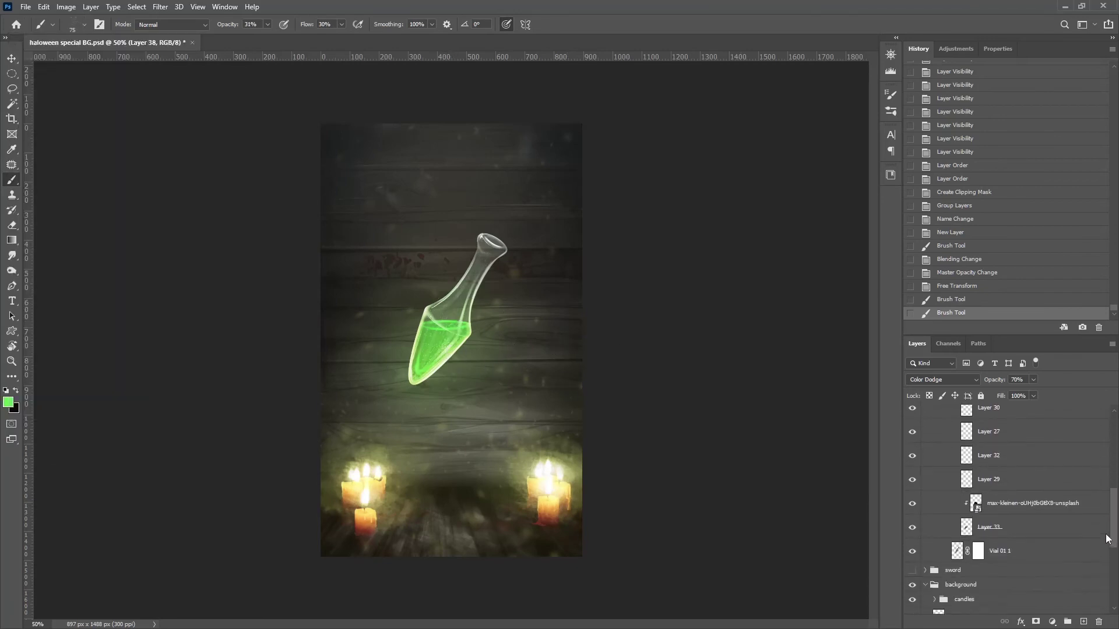
{"action": "left_click", "coordinate": [1025, 547]}
{"action": "left_click", "coordinate": [1083, 623]}
{"action": "left_click_drag", "start_coordinate": [489, 230], "coordinate": [500, 151]}
Paint faint smoke wisps rising from the vial's mouth, redoing strokes that looked wrong
{"action": "key", "text": "ctrl+z"}
{"action": "key", "text": "ctrl+z"}
{"action": "key", "text": "ctrl+plus"}
{"action": "left_click_drag", "start_coordinate": [494, 199], "coordinate": [502, 145]}
{"action": "mouse_move", "coordinate": [495, 198]}
{"action": "left_mouse_down"}
{"action": "mouse_move", "coordinate": [500, 143]}
{"action": "mouse_move", "coordinate": [513, 162]}
{"action": "left_mouse_up"}
{"action": "left_click_drag", "start_coordinate": [507, 203], "coordinate": [515, 160]}
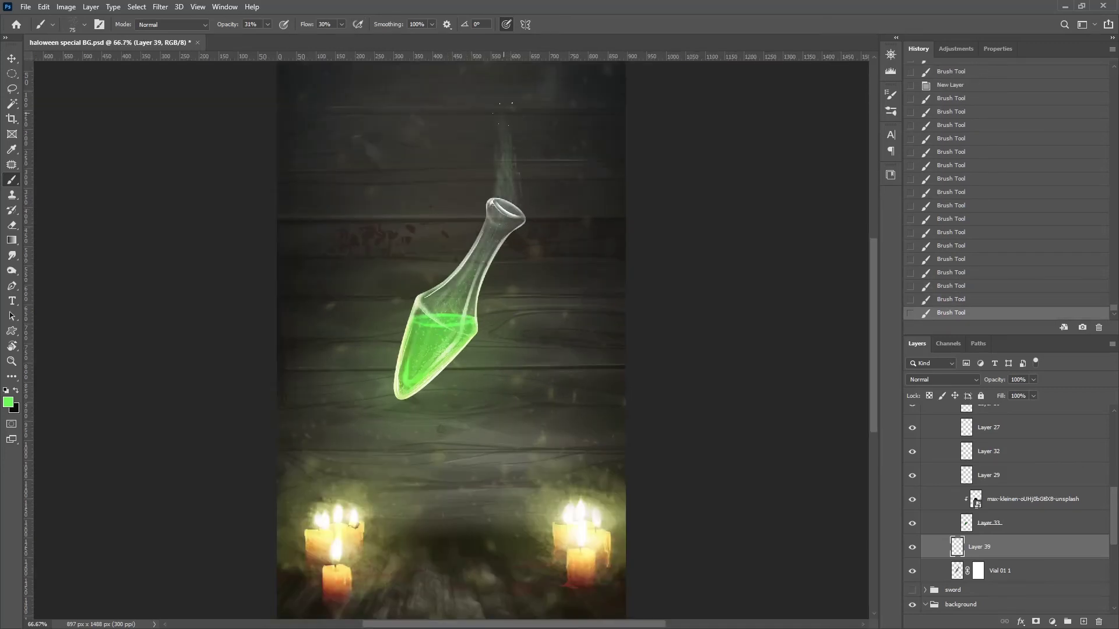
{"action": "left_click_drag", "start_coordinate": [466, 294], "coordinate": [458, 303]}
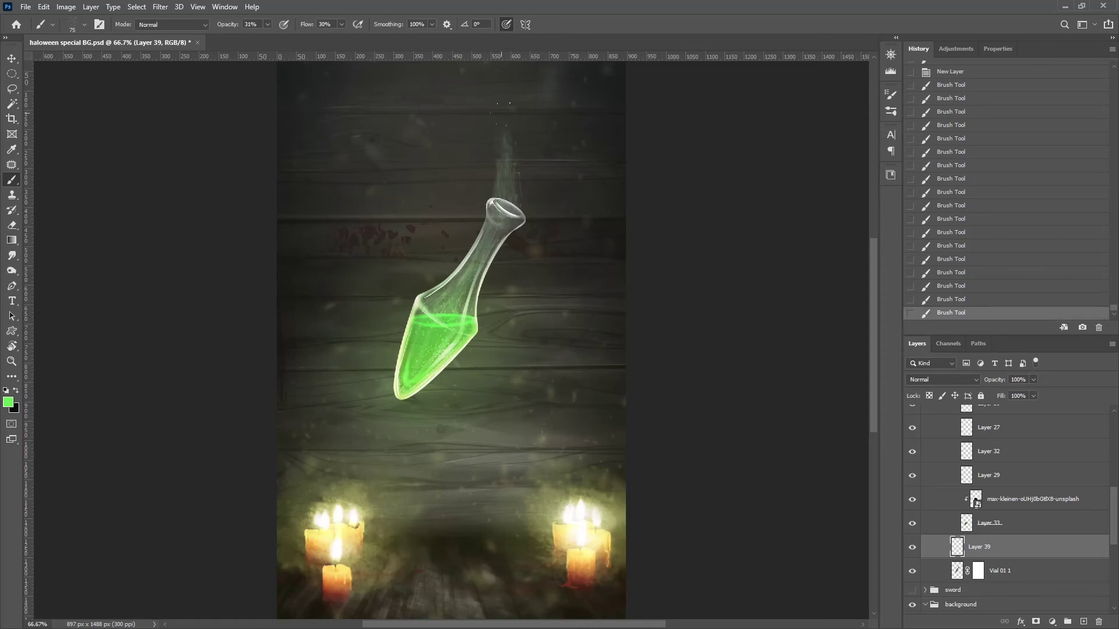
{"action": "key", "text": "ctrl+z"}
{"action": "left_click_drag", "start_coordinate": [467, 286], "coordinate": [475, 271]}
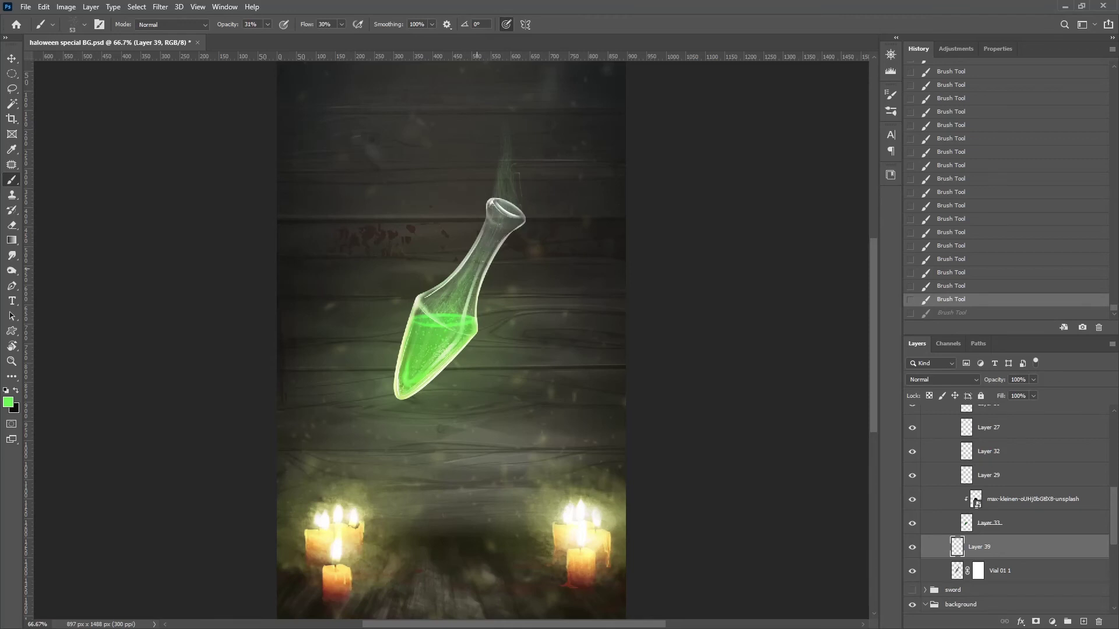
Lower brush smoothing to 43% and add a glow dab on the liquid, comparing with undo/redo
{"action": "left_click_drag", "start_coordinate": [432, 24], "coordinate": [402, 38]}
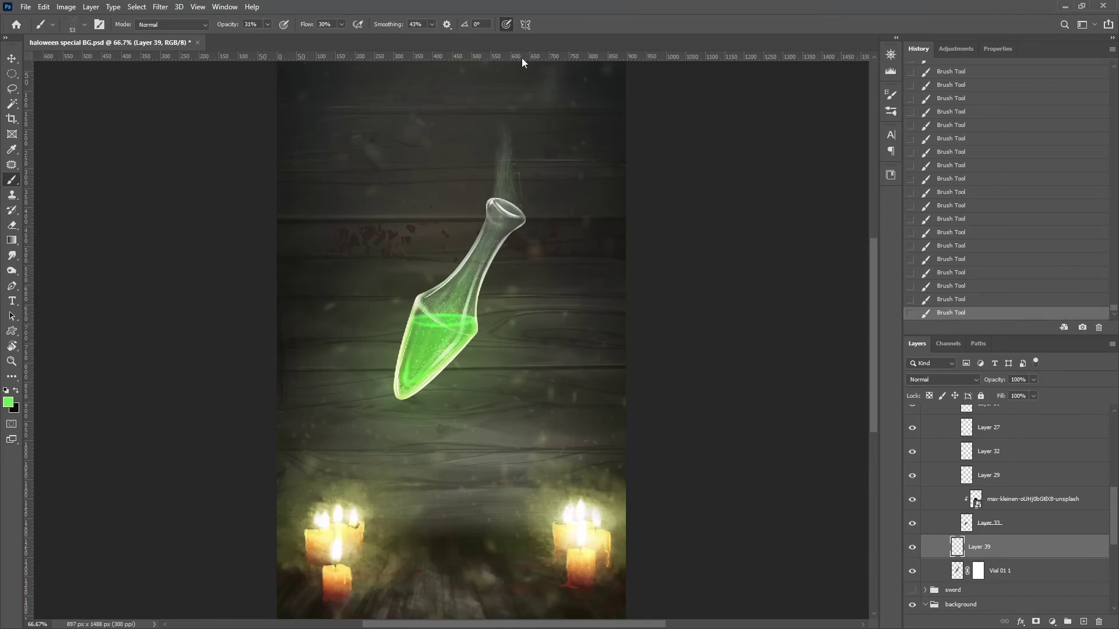
{"action": "key", "text": "ctrl+minus"}
{"action": "key", "text": "ctrl+z"}
{"action": "key", "text": "ctrl+z"}
{"action": "key", "text": "ctrl+z"}
{"action": "key", "text": "ctrl+z"}
{"action": "key", "text": "ctrl+z"}
{"action": "key", "text": "ctrl+z"}
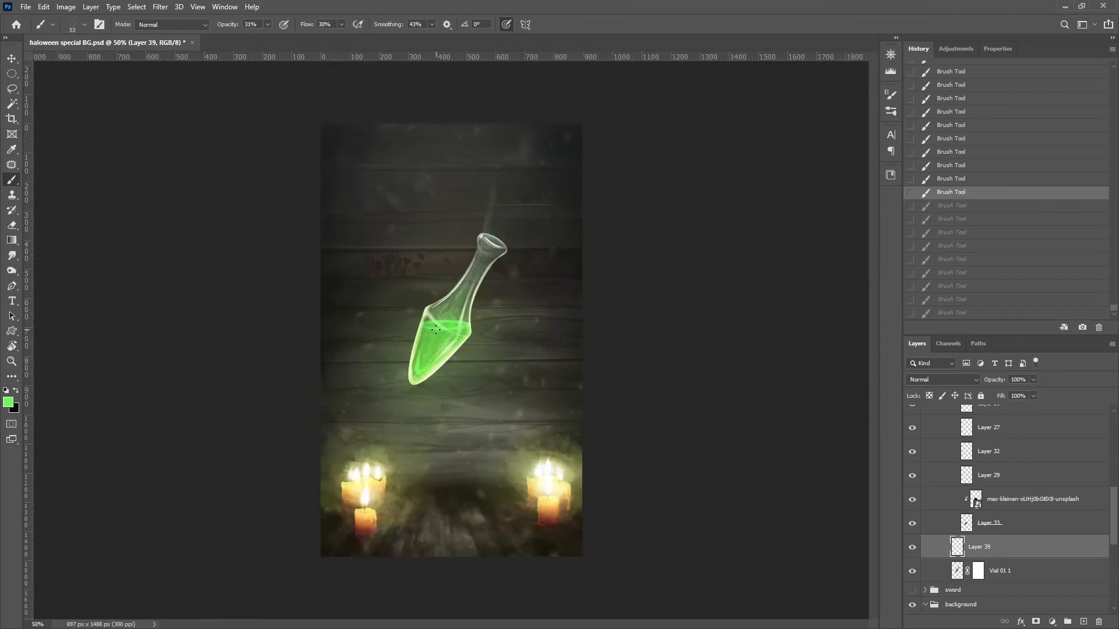
{"action": "left_click", "coordinate": [428, 351]}
{"action": "key", "text": "ctrl+z"}
{"action": "key", "text": "ctrl+shift+z"}
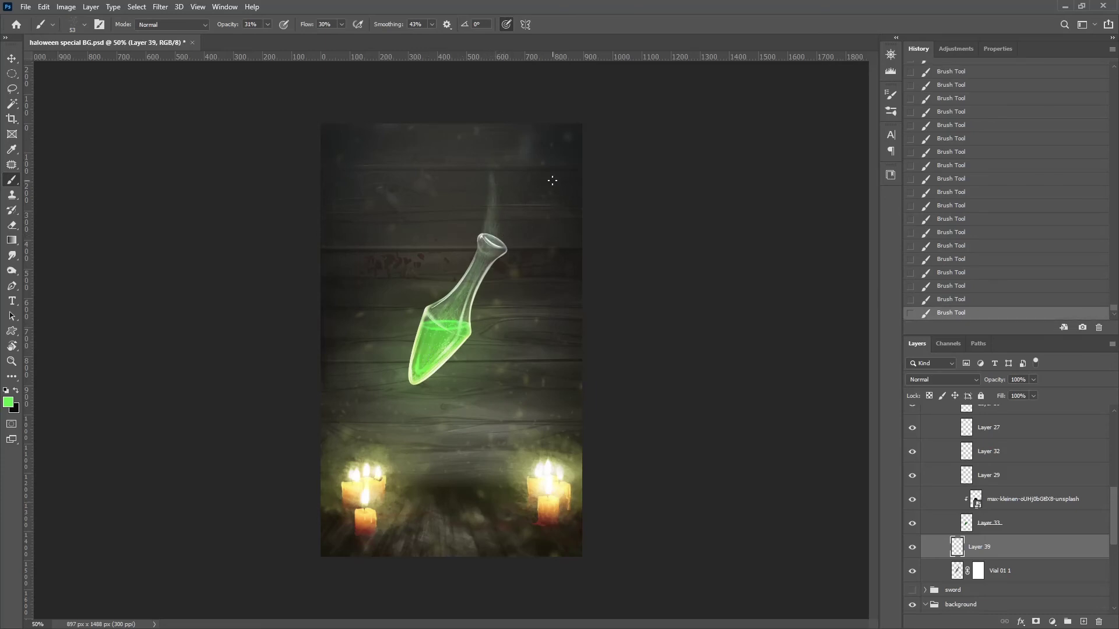
{"action": "key", "text": "ctrl+z"}
{"action": "key", "text": "ctrl+z"}
{"action": "key", "text": "ctrl+z"}
{"action": "key", "text": "ctrl+z"}
{"action": "key", "text": "ctrl+z"}
{"action": "key", "text": "ctrl+z"}
{"action": "key", "text": "ctrl+z"}
{"action": "key", "text": "ctrl+z"}
{"action": "key", "text": "ctrl+z"}
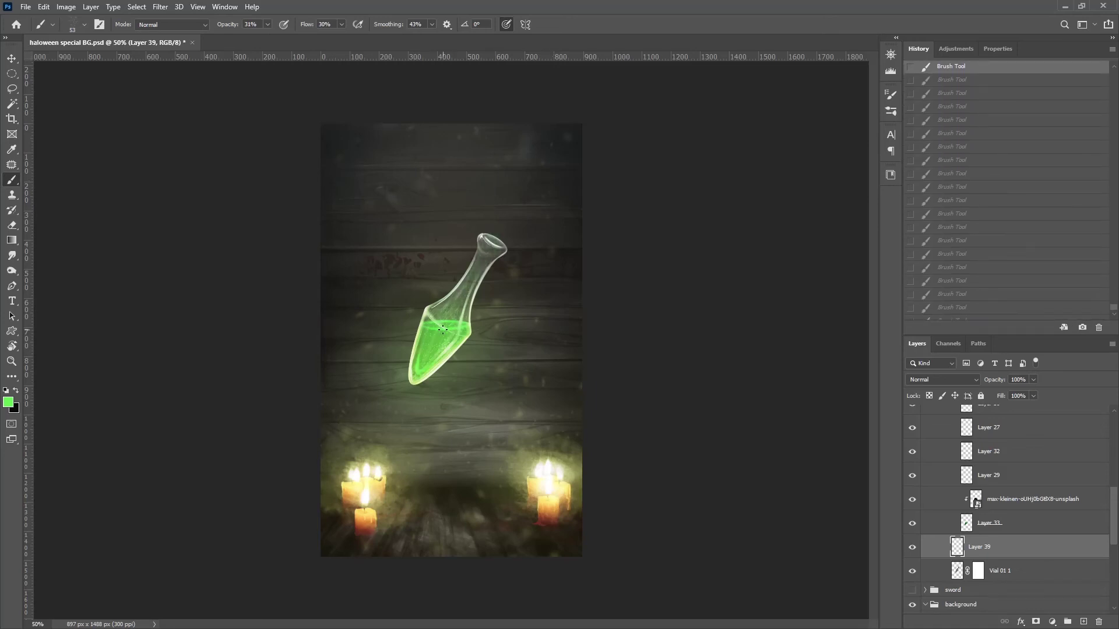
{"action": "key", "text": "ctrl+shift+z"}
{"action": "key", "text": "ctrl+shift+z"}
{"action": "key", "text": "ctrl+shift+z"}
Switch the brush to Color Dodge and compare the glow strokes before and after
{"action": "left_click", "coordinate": [172, 24]}
{"action": "left_click", "coordinate": [157, 131]}
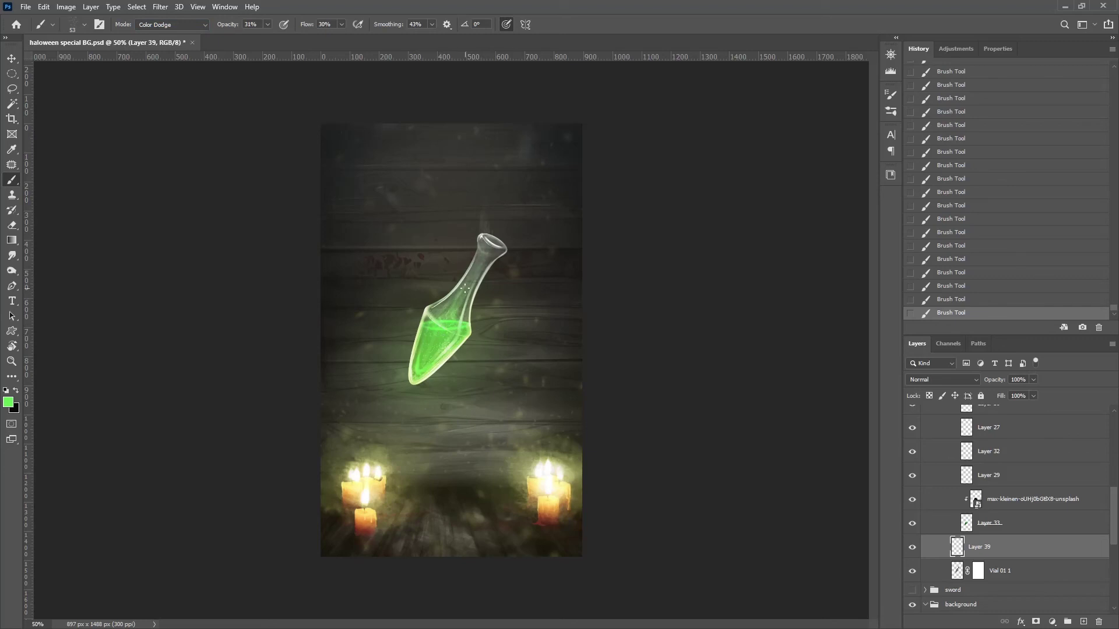
{"action": "key", "text": "ctrl+z"}
{"action": "key", "text": "ctrl+z"}
{"action": "key", "text": "ctrl+shift+z"}
{"action": "key", "text": "ctrl+shift+z"}
{"action": "key", "text": "ctrl+z"}
{"action": "key", "text": "ctrl+shift+z"}
{"action": "key", "text": "ctrl+z"}
{"action": "key", "text": "ctrl+shift+z"}
Recheck the strokes and lower brush smoothing to 16%, keeping the final stroke
{"action": "key", "text": "ctrl+z"}
{"action": "key", "text": "ctrl+z"}
{"action": "key", "text": "ctrl+z"}
{"action": "key", "text": "ctrl+z"}
{"action": "key", "text": "ctrl+z"}
{"action": "key", "text": "ctrl+z"}
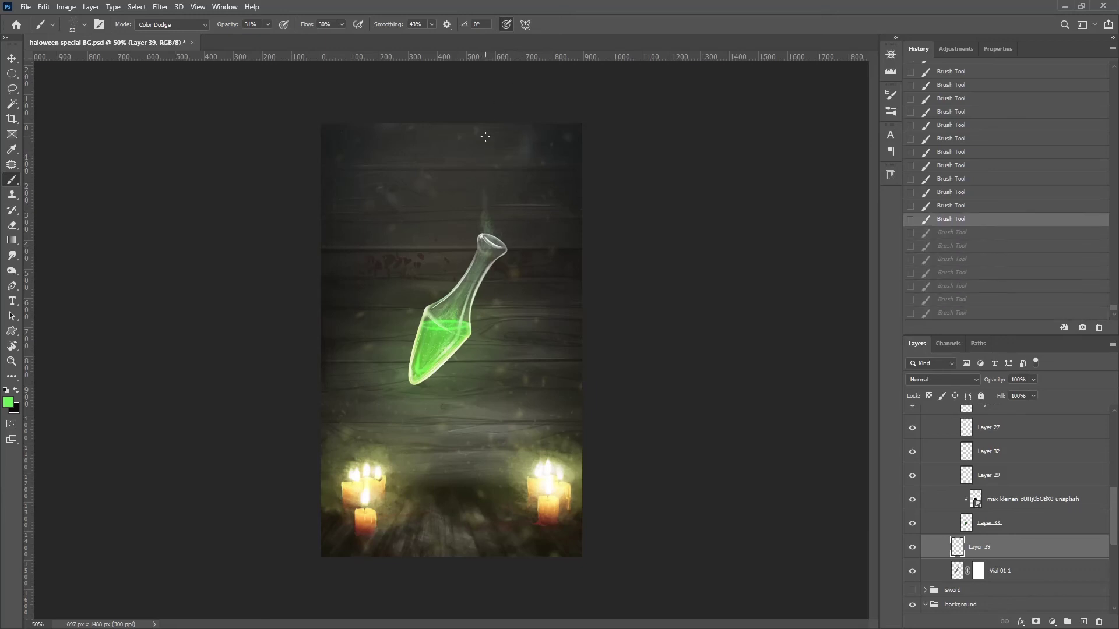
{"action": "key", "text": "ctrl+shift+z"}
{"action": "key", "text": "ctrl+shift+z"}
{"action": "key", "text": "ctrl+shift+z"}
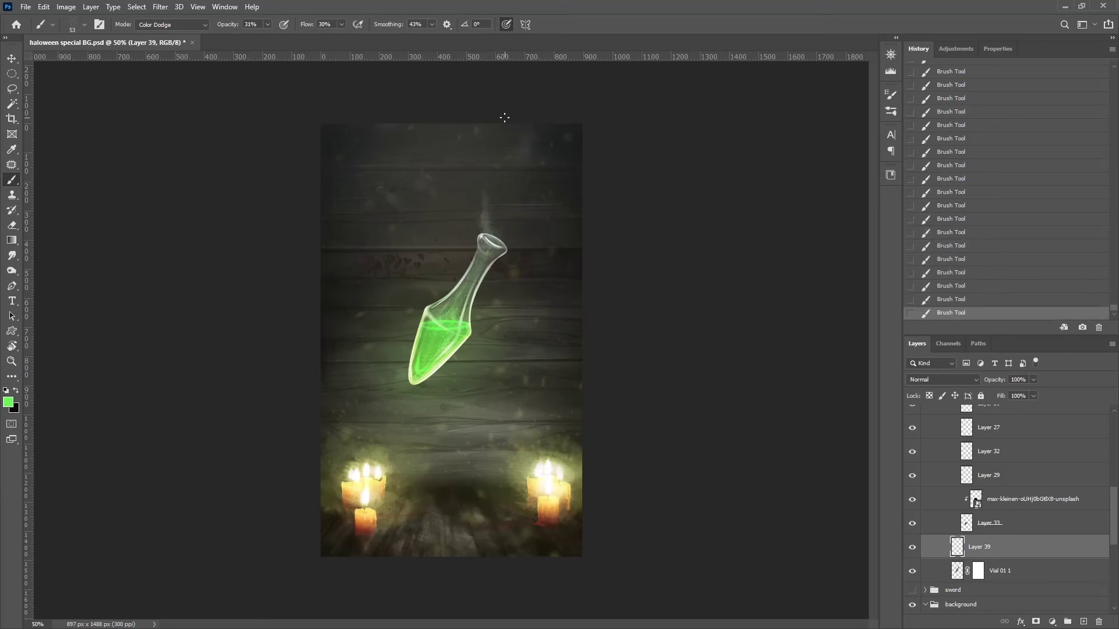
{"action": "key", "text": "ctrl+z"}
{"action": "key", "text": "ctrl+shift+z"}
{"action": "key", "text": "ctrl+z"}
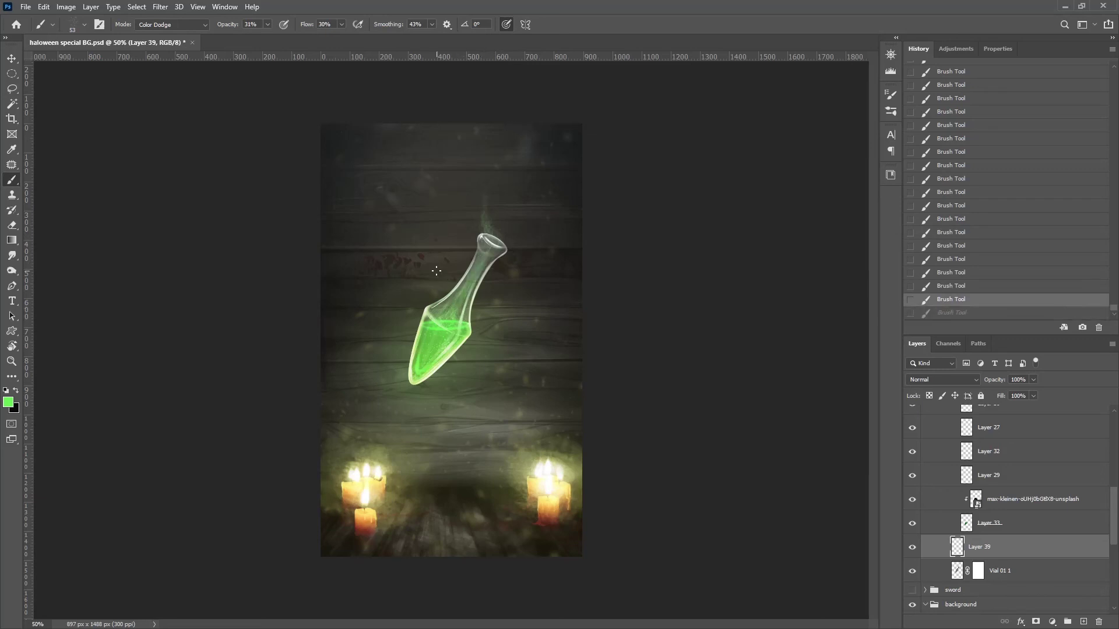
{"action": "left_click_drag", "start_coordinate": [432, 24], "coordinate": [416, 36]}
{"action": "key", "text": "ctrl+shift+z"}
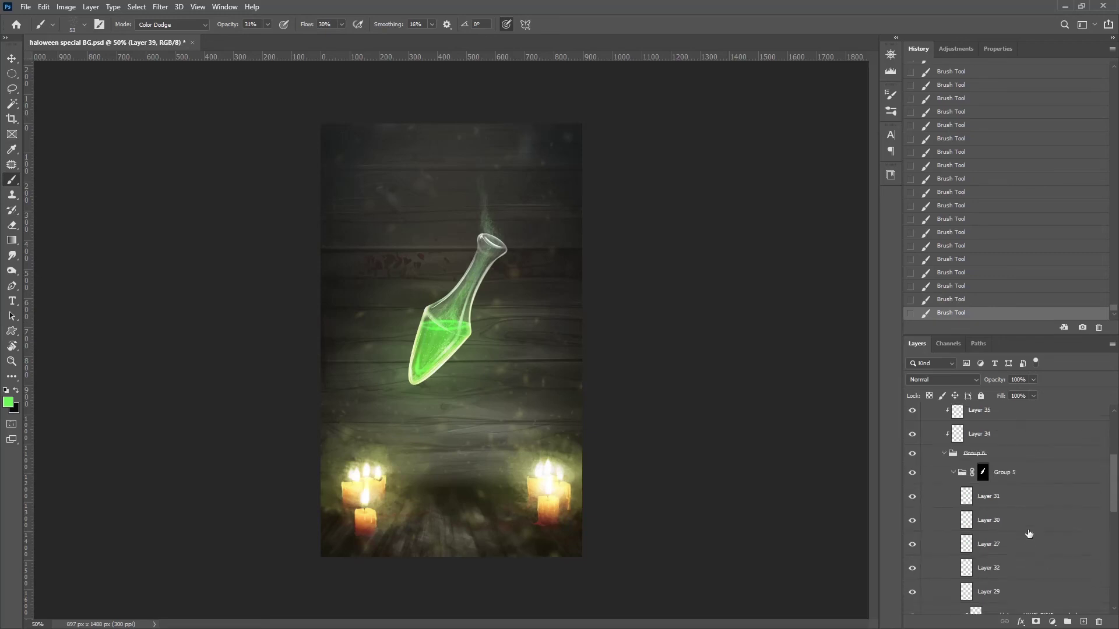
Compare the Layer 38 glow on and off and keep Layer 38 in Color Dodge
{"action": "scroll", "coordinate": [963, 460], "scroll_direction": "up", "scroll_amount": 4}
{"action": "left_click", "coordinate": [912, 417]}
{"action": "left_click", "coordinate": [912, 417]}
{"action": "left_click", "coordinate": [912, 417]}
{"action": "key", "text": "ctrl+minus"}
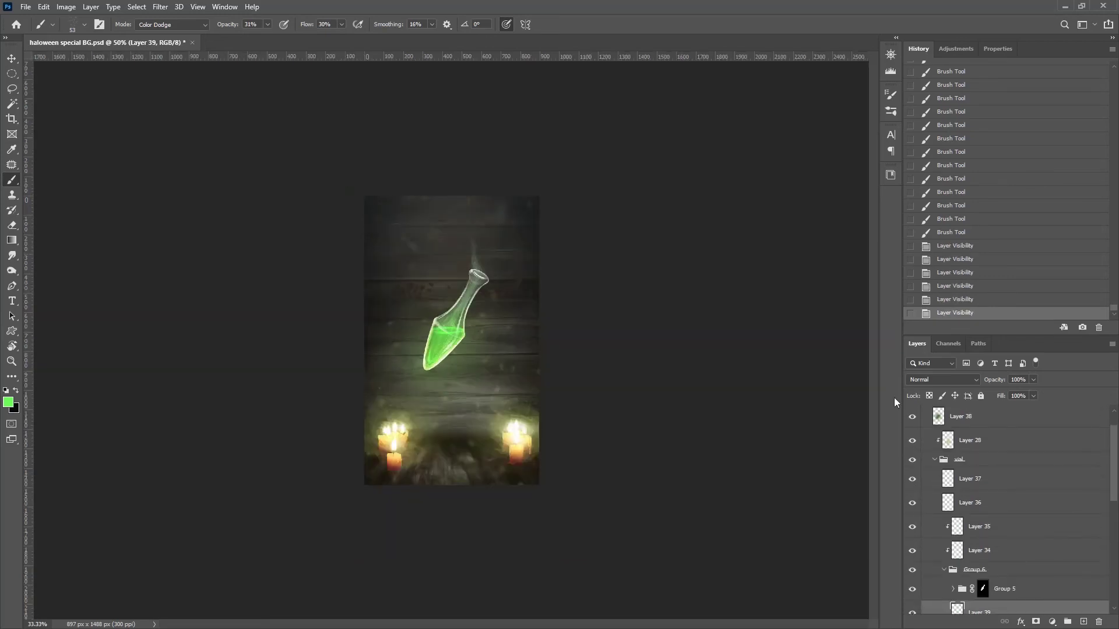
{"action": "left_click", "coordinate": [990, 416]}
{"action": "left_click", "coordinate": [974, 380]}
{"action": "left_click", "coordinate": [1000, 426]}
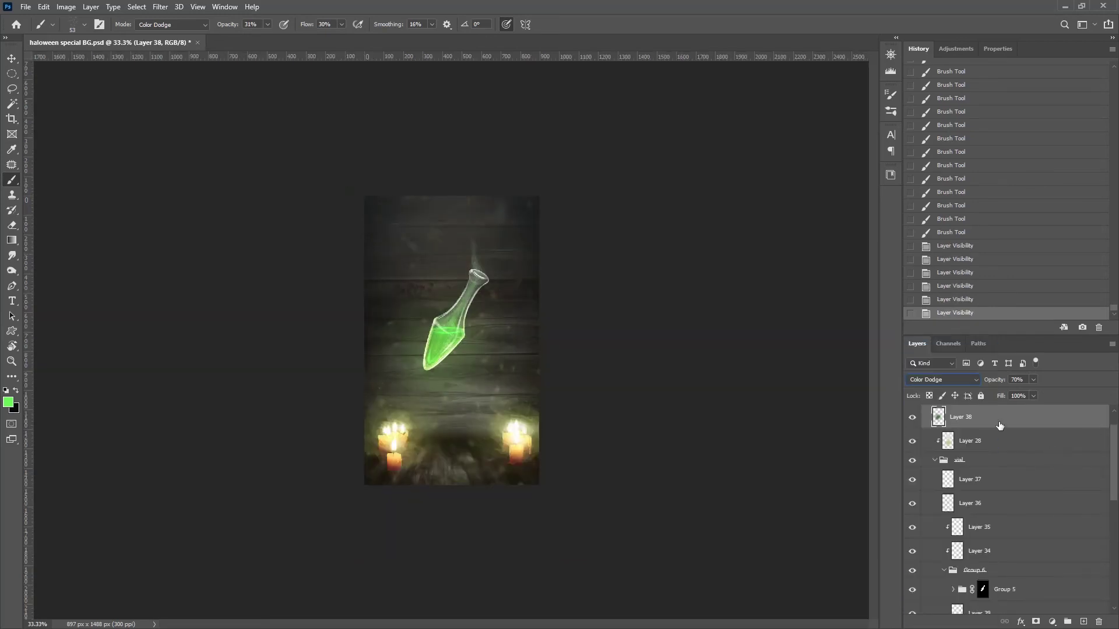
Clear Layer 38 and repaint a broad glow around the vial with a 503 brush
{"action": "key", "text": "ctrl+a"}
{"action": "key", "text": "Delete"}
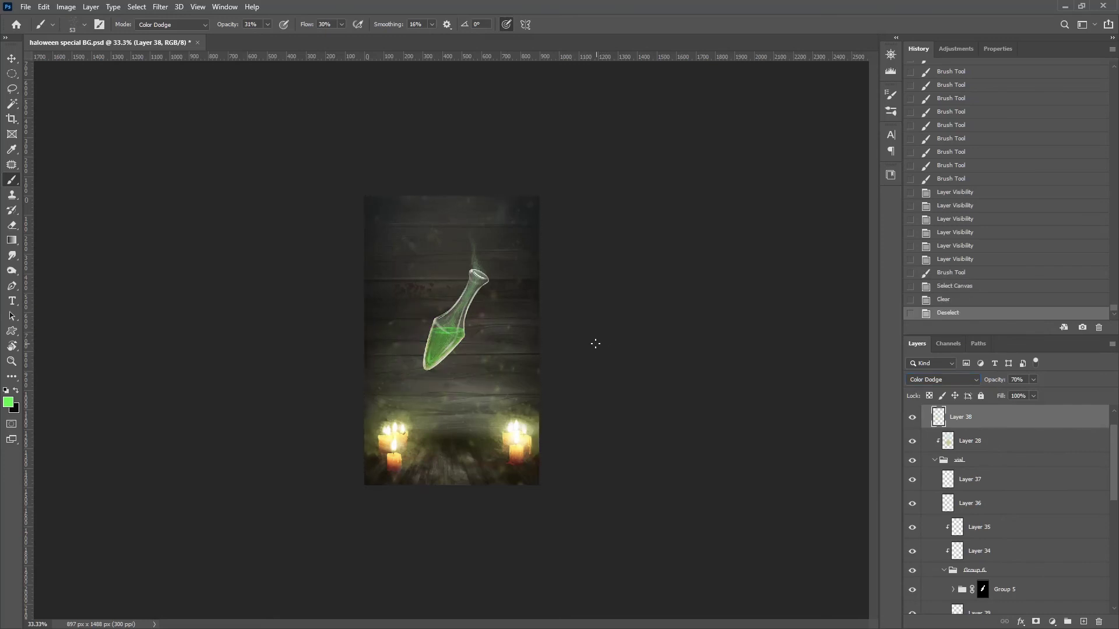
{"action": "key", "text": "ctrl+d"}
{"action": "left_click", "coordinate": [172, 24]}
{"action": "left_click", "coordinate": [79, 25]}
{"action": "left_click", "coordinate": [651, 238]}
{"action": "left_click_drag", "start_coordinate": [443, 349], "coordinate": [452, 323]}
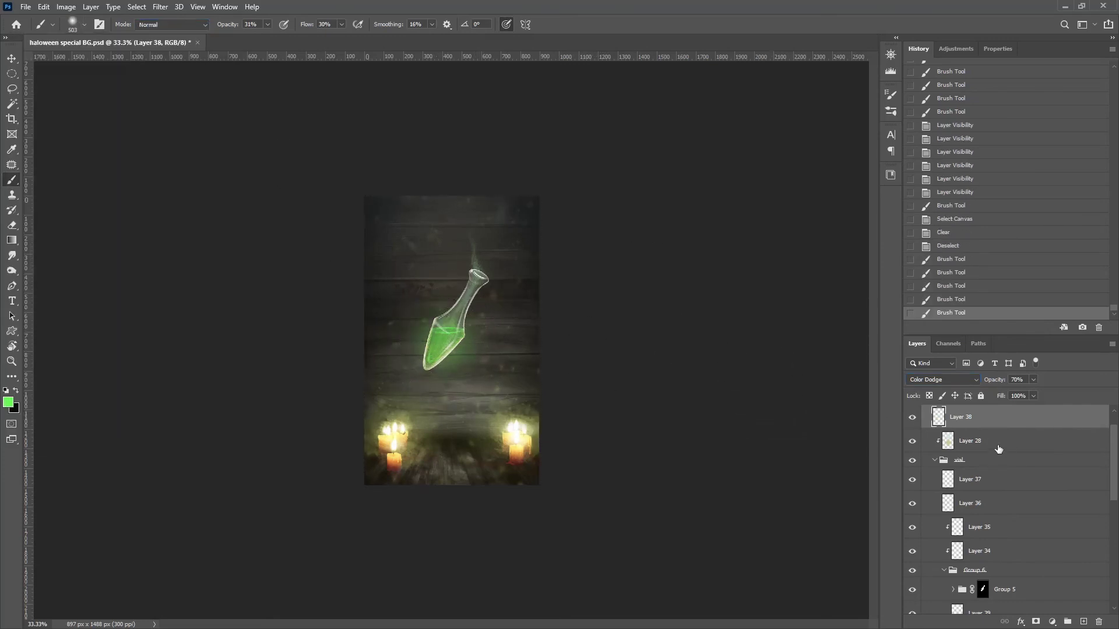
{"action": "scroll", "coordinate": [991, 467], "scroll_direction": "down", "scroll_amount": 5}
{"action": "scroll", "coordinate": [979, 500], "scroll_direction": "up", "scroll_amount": 3}
Expand Group 6, delete Layer 31, and toggle Layer 30 to compare the glow
{"action": "left_click", "coordinate": [947, 520]}
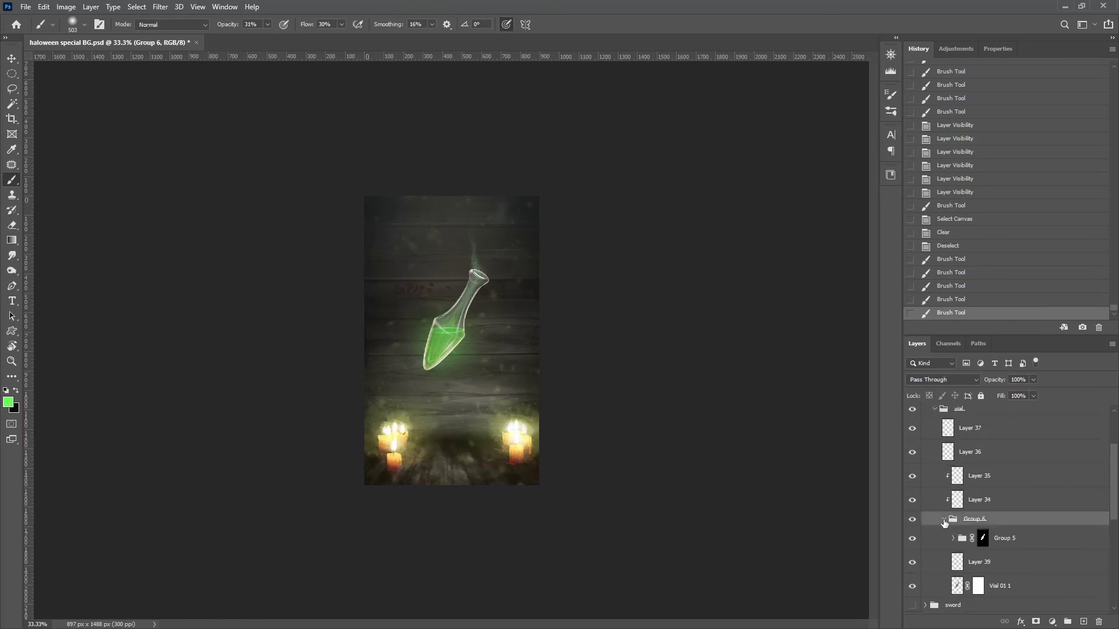
{"action": "scroll", "coordinate": [938, 521], "scroll_direction": "down", "scroll_amount": 2}
{"action": "key", "text": "ctrl+1"}
{"action": "left_click", "coordinate": [912, 489]}
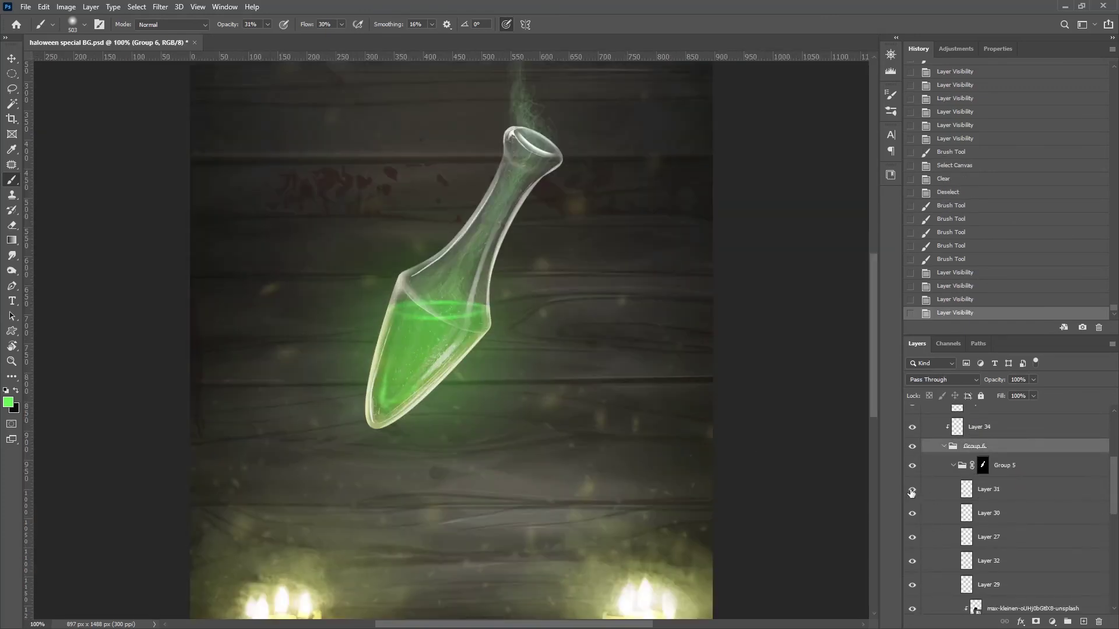
{"action": "key", "text": "Delete"}
{"action": "left_click", "coordinate": [912, 486]}
{"action": "left_click", "coordinate": [912, 487]}
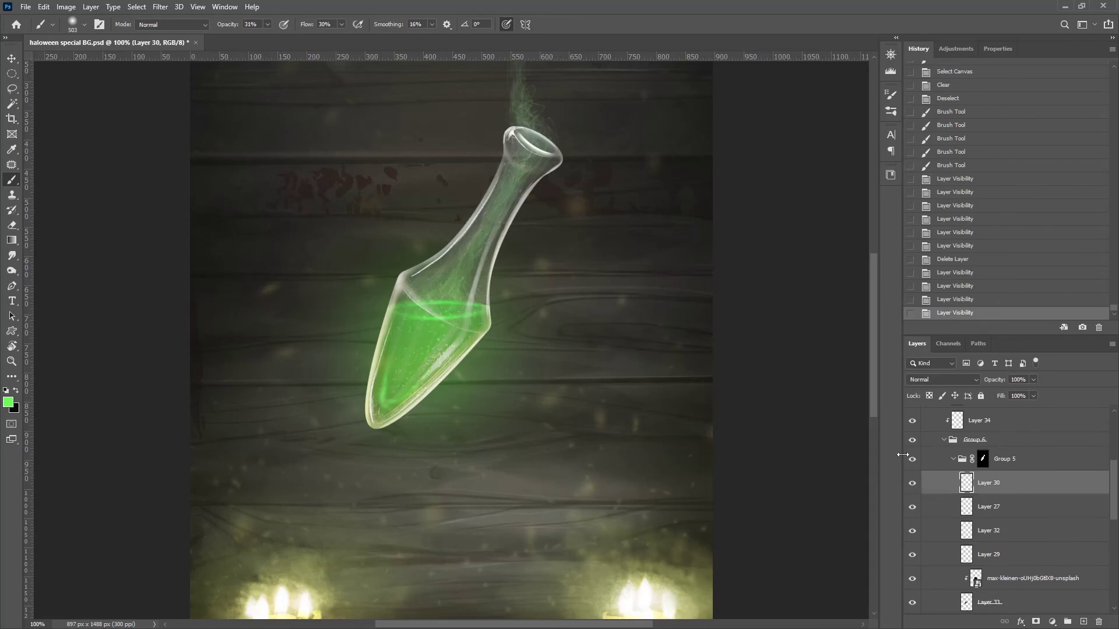
{"action": "left_click", "coordinate": [912, 507]}
Keep Layer 27 in Normal blending and toggle it and the vial body to compare
{"action": "left_click", "coordinate": [1002, 507]}
{"action": "left_click", "coordinate": [971, 379]}
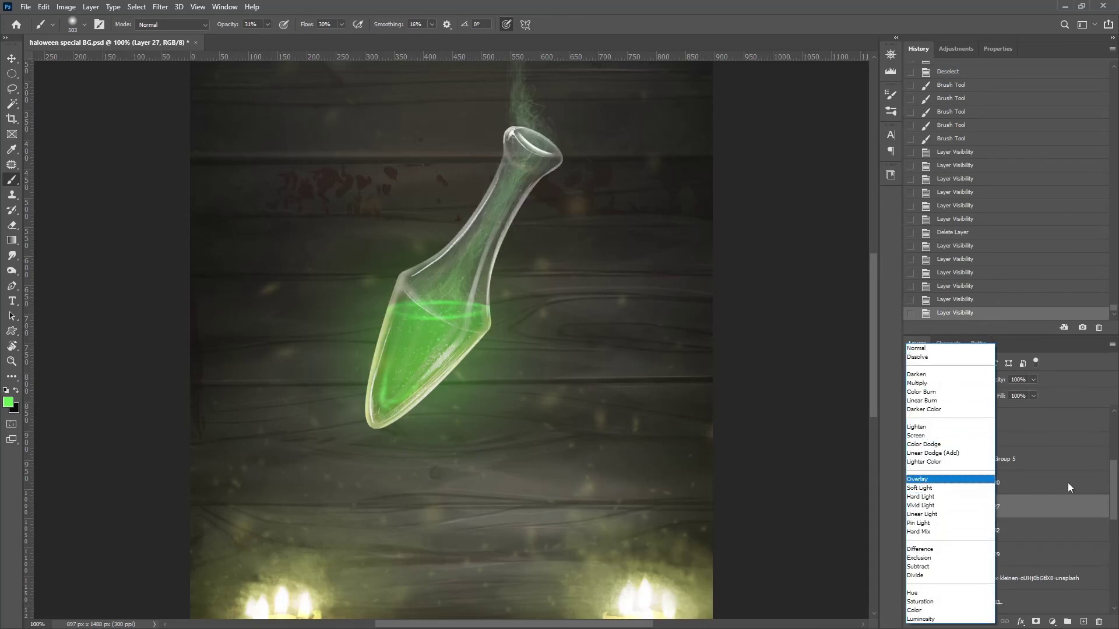
{"action": "key", "text": "Escape"}
{"action": "left_click", "coordinate": [912, 507]}
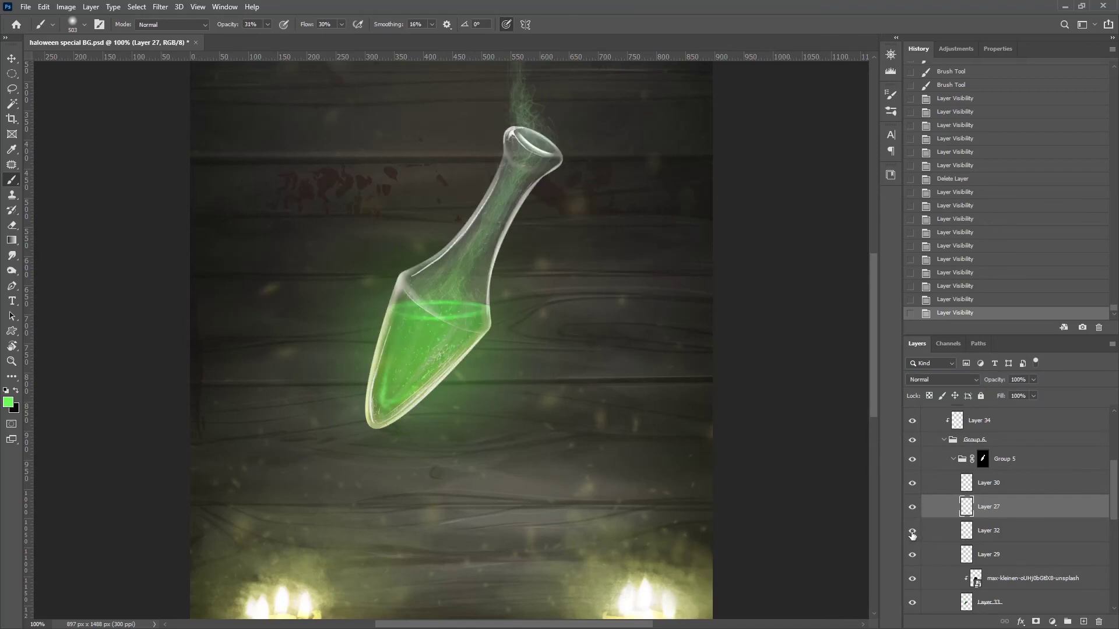
{"action": "scroll", "coordinate": [913, 524], "scroll_direction": "down", "scroll_amount": 1}
{"action": "scroll", "coordinate": [913, 537], "scroll_direction": "down", "scroll_amount": 1}
{"action": "left_click", "coordinate": [913, 529]}
{"action": "left_click", "coordinate": [913, 577]}
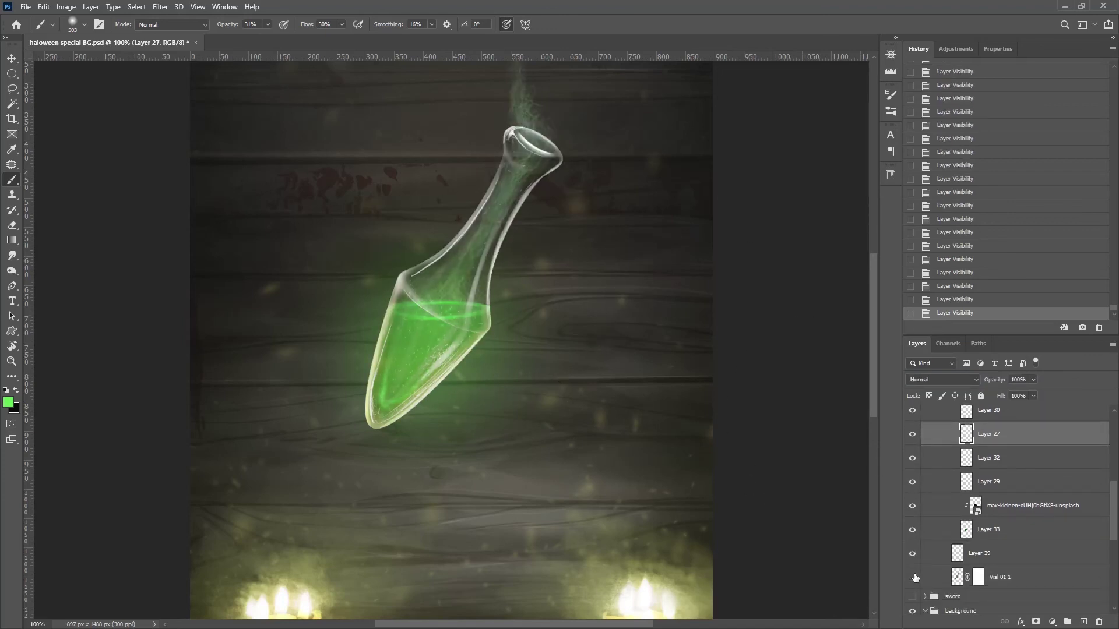
{"action": "double_click", "coordinate": [913, 577]}
Lower the Vial 01 1 layer's opacity and check the result
{"action": "left_click", "coordinate": [912, 578]}
{"action": "left_click_drag", "start_coordinate": [995, 380], "coordinate": [932, 379]}
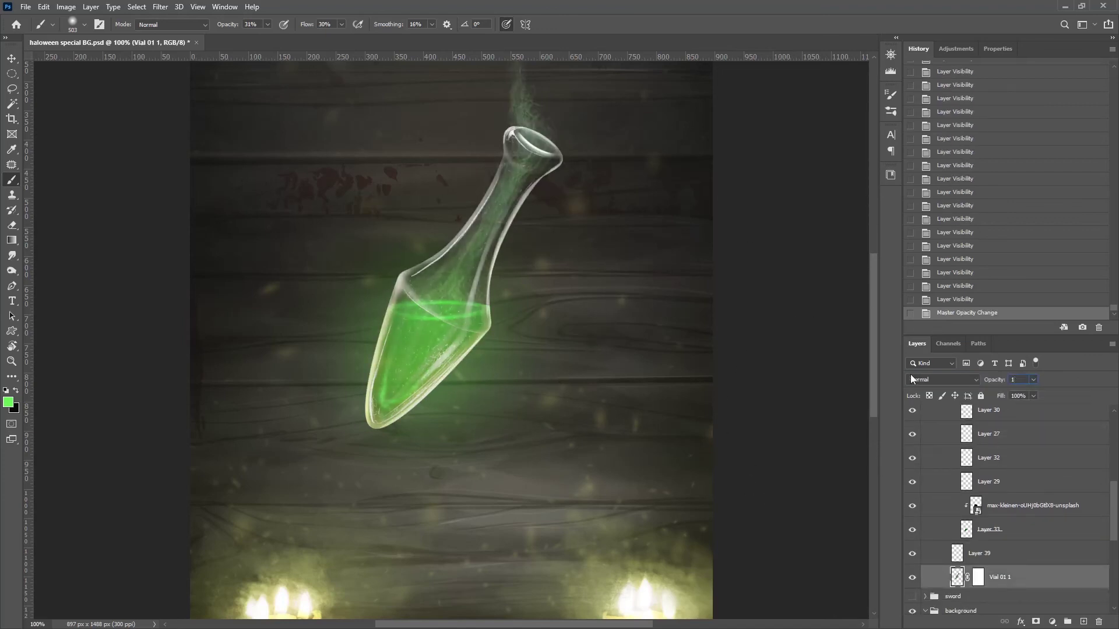
{"action": "left_click", "coordinate": [912, 577]}
{"action": "key", "text": "ctrl+minus"}
{"action": "key", "text": "ctrl+minus"}
{"action": "key", "text": "ctrl+plus"}
{"action": "key", "text": "ctrl+plus"}
{"action": "scroll", "coordinate": [913, 560], "scroll_direction": "up", "scroll_amount": 1}
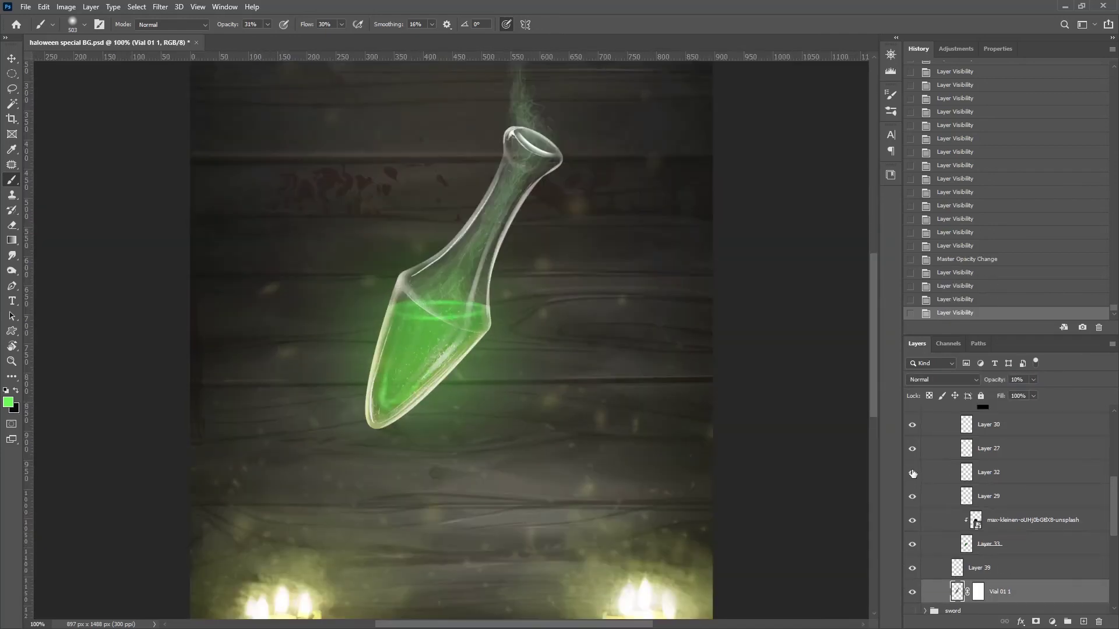
Set Layer 27's opacity to 70%
{"action": "left_click", "coordinate": [991, 448]}
{"action": "left_click", "coordinate": [1033, 379]}
{"action": "left_click_drag", "start_coordinate": [985, 393], "coordinate": [1016, 393]}
{"action": "key", "text": "ctrl+minus"}
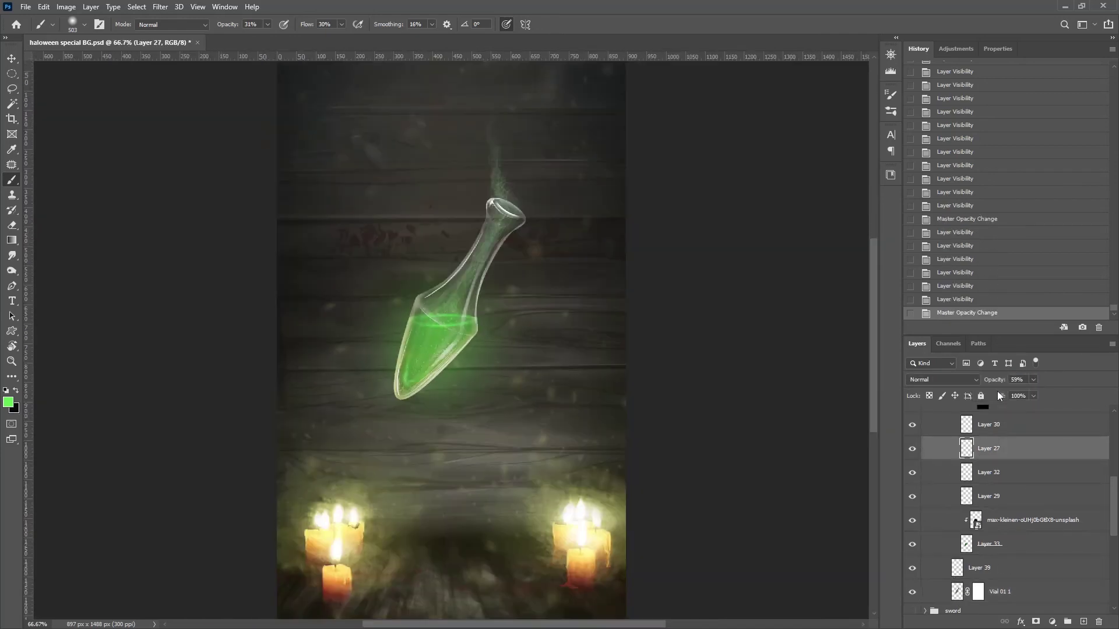
{"action": "type", "text": "8070"}
{"action": "key", "text": "Return"}
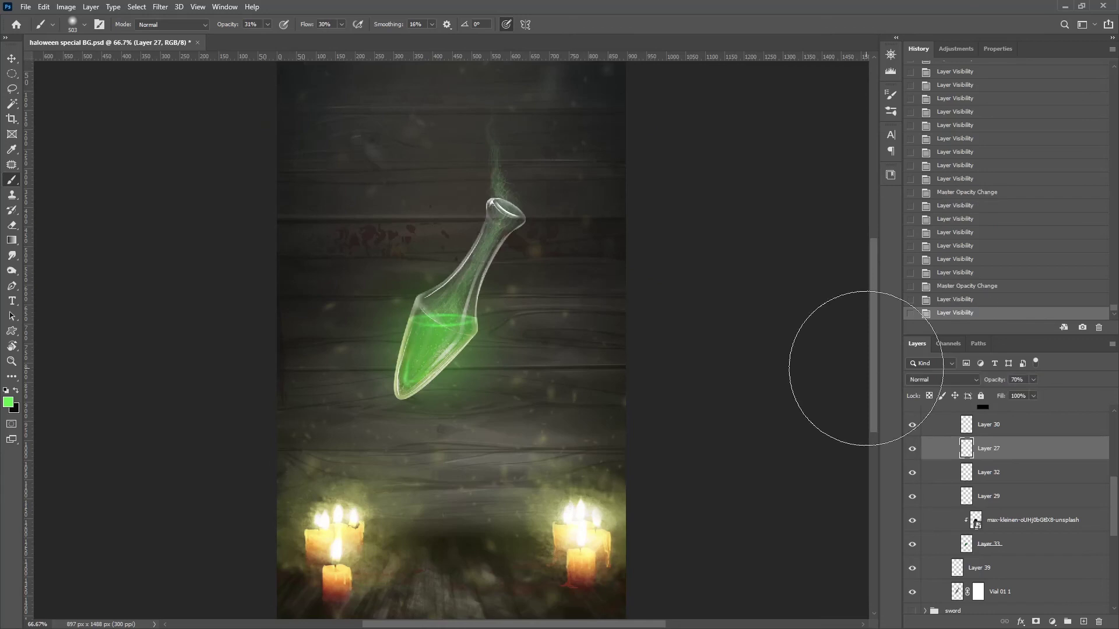
Save the document, then add a new empty layer in the vial group
{"action": "key", "text": "ctrl+s"}
{"action": "scroll", "coordinate": [1006, 415], "scroll_direction": "up", "scroll_amount": 2}
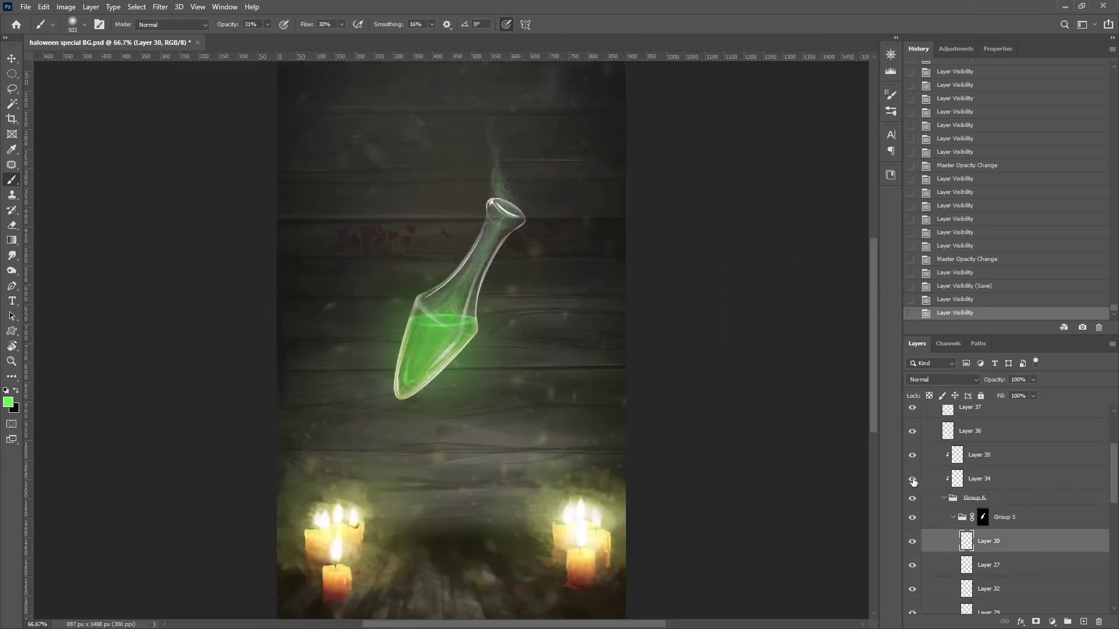
{"action": "left_click", "coordinate": [913, 461]}
{"action": "left_click", "coordinate": [959, 461]}
{"action": "key", "text": "ctrl+shift+alt+n"}
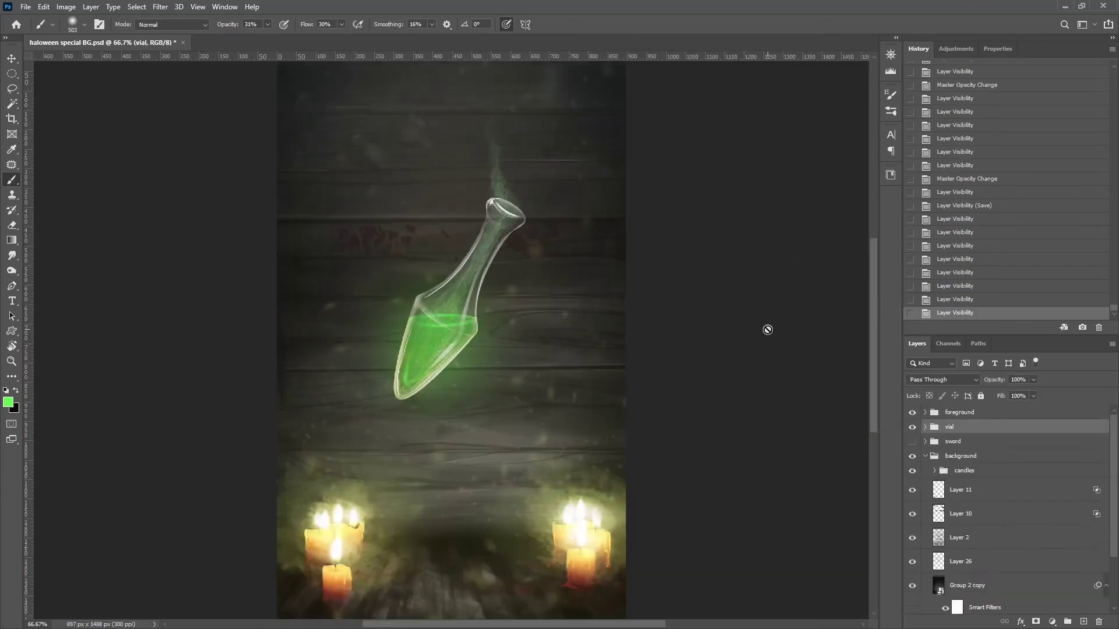
Paint black shading over the vial on the new Layer 40 in Normal mode
{"action": "key", "text": "x"}
{"action": "left_click", "coordinate": [424, 295]}
{"action": "mouse_move", "coordinate": [424, 294]}
{"action": "left_mouse_down"}
{"action": "mouse_move", "coordinate": [463, 238]}
{"action": "mouse_move", "coordinate": [501, 222]}
{"action": "left_mouse_up"}
{"action": "left_click", "coordinate": [943, 380]}
{"action": "key", "text": "Escape"}
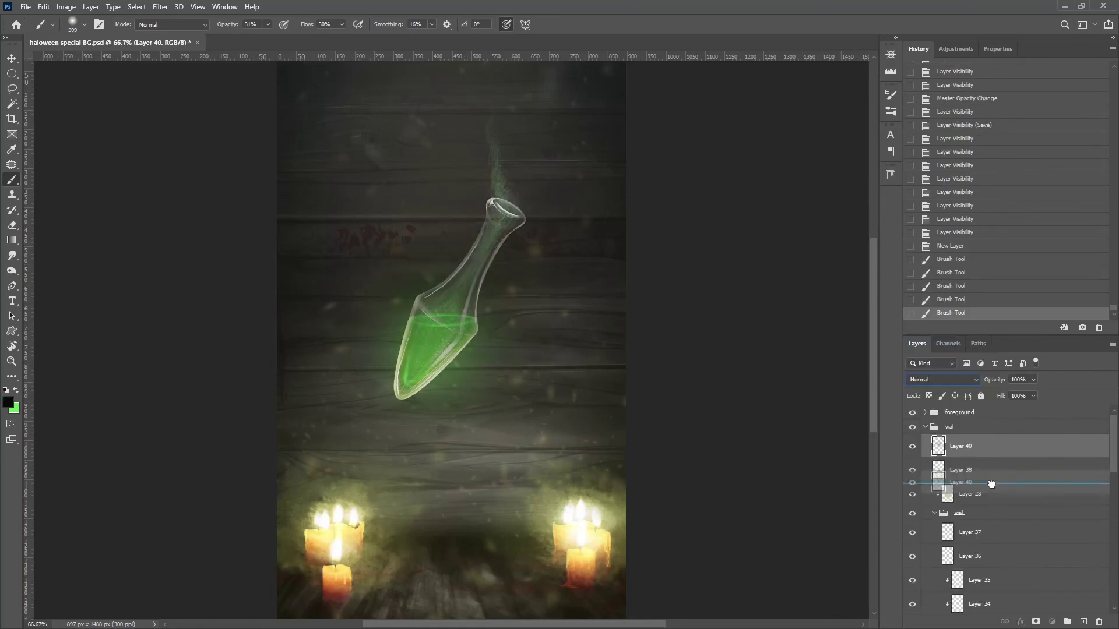
Move Layer 40 below Layer 38, clip it, and set its opacity to 67%
{"action": "left_click_drag", "start_coordinate": [961, 445], "coordinate": [962, 461]}
{"action": "key", "text": "ctrl+alt+g"}
{"action": "key", "text": "ctrl+minus"}
{"action": "left_click", "coordinate": [912, 470]}
{"action": "left_click", "coordinate": [912, 470]}
{"action": "left_click_drag", "start_coordinate": [1033, 379], "coordinate": [1007, 399]}
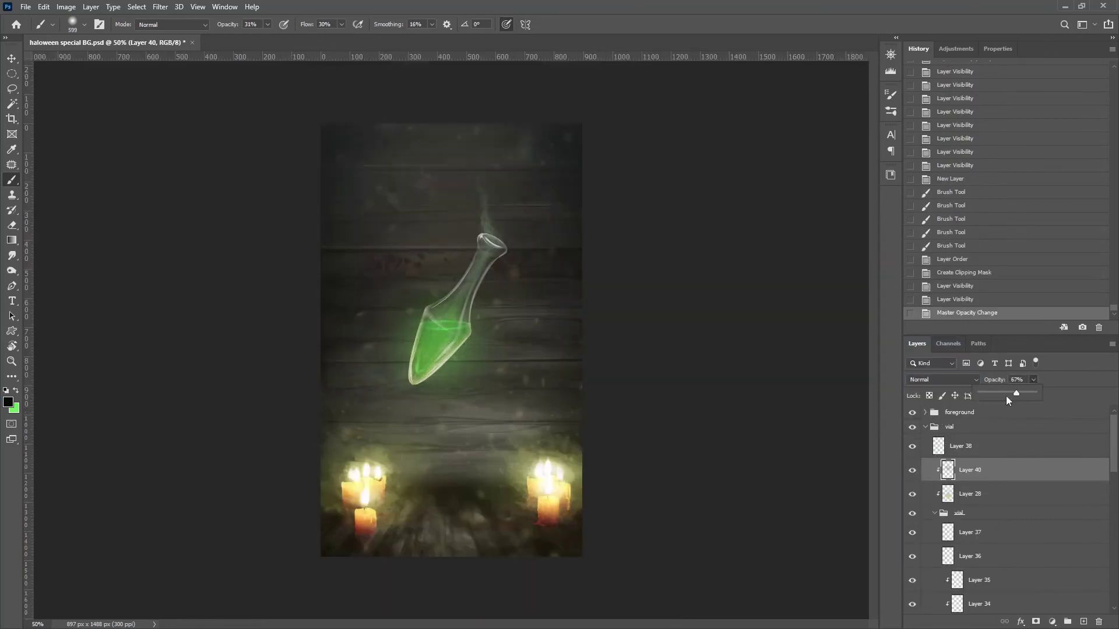